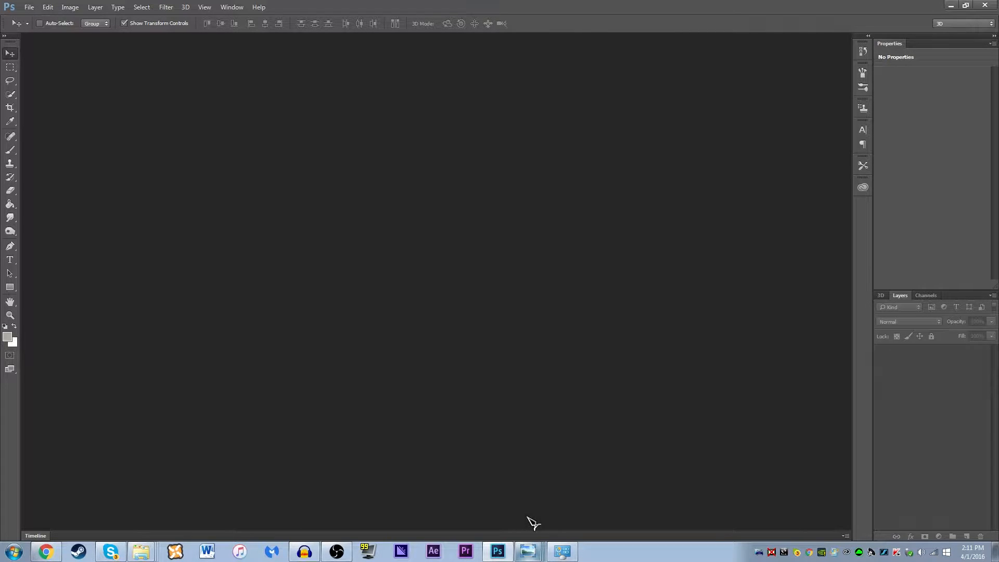
- In Windows Photo Viewer, look through the original game screenshots and their edited versions to compare the effect
key(alt+Tab)
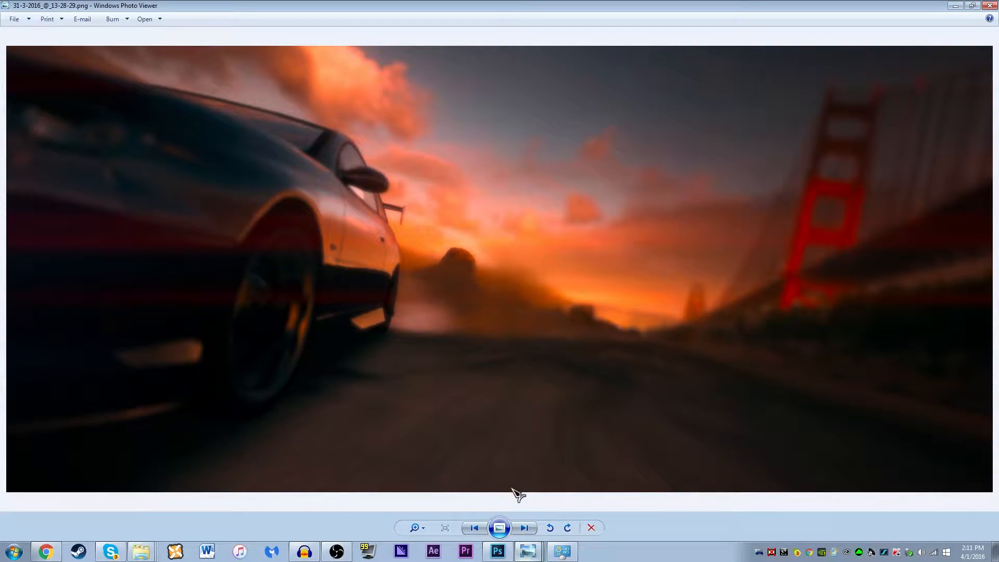
key(Right)
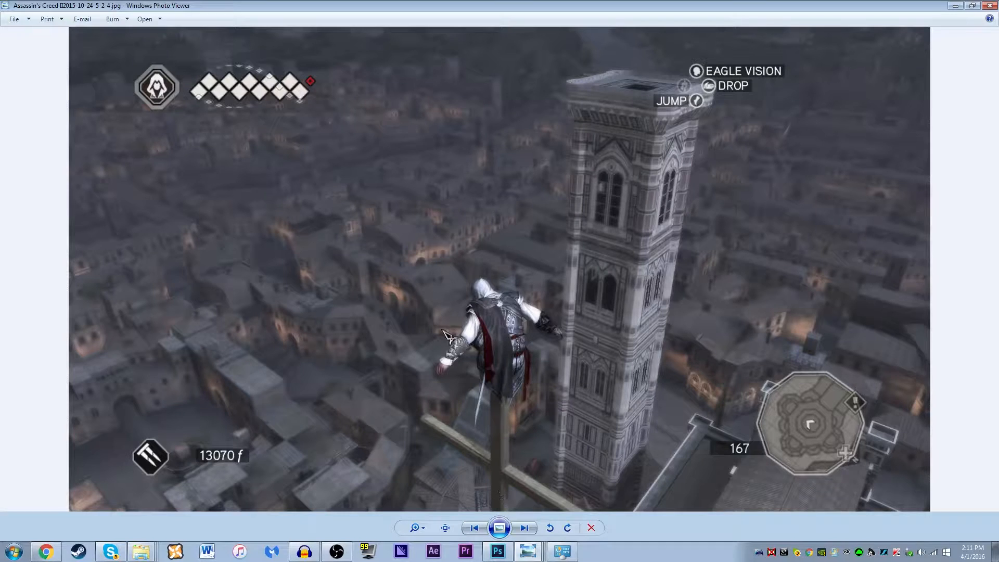
key(Right)
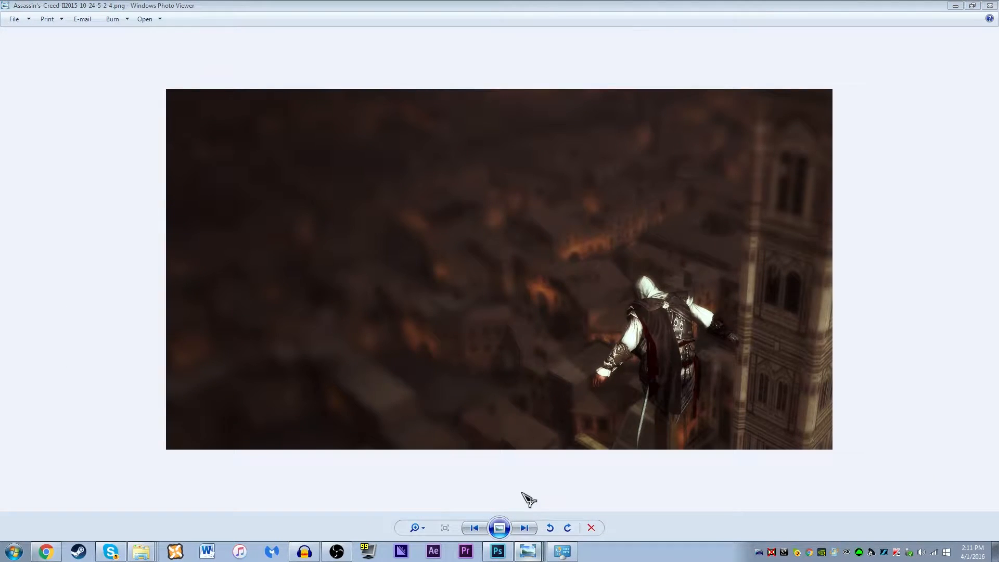
click(525, 530)
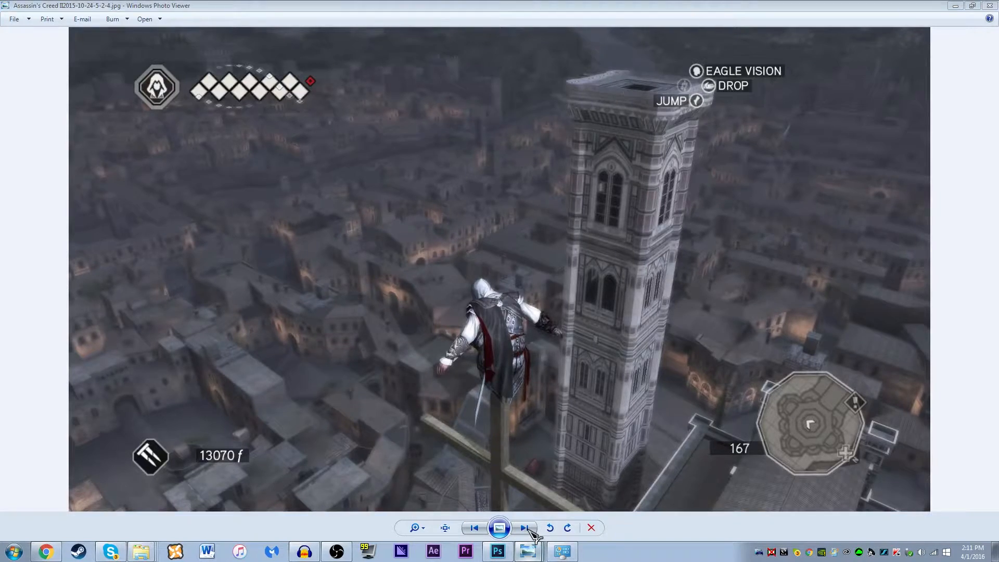
click(524, 527)
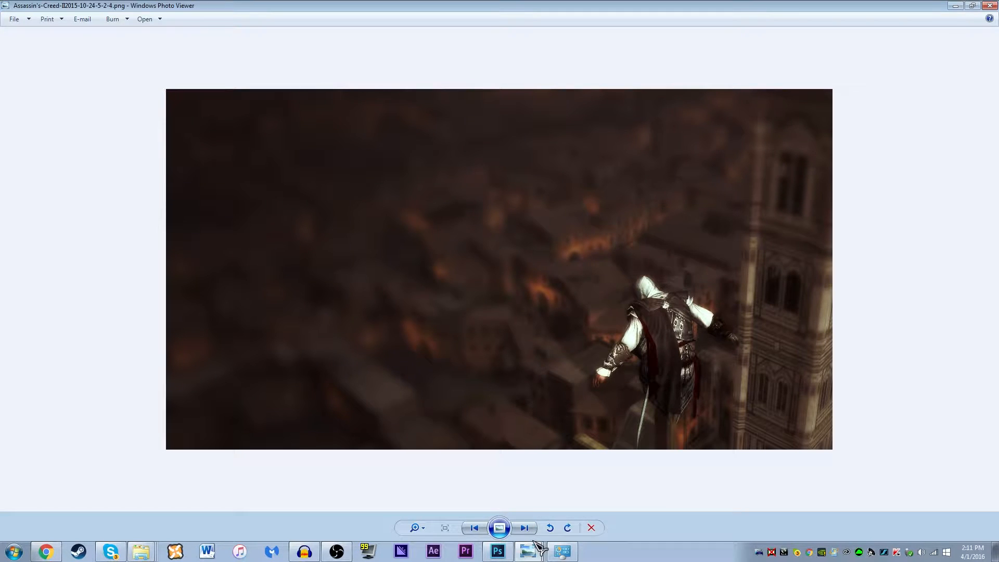
click(525, 528)
click(526, 528)
click(497, 553)
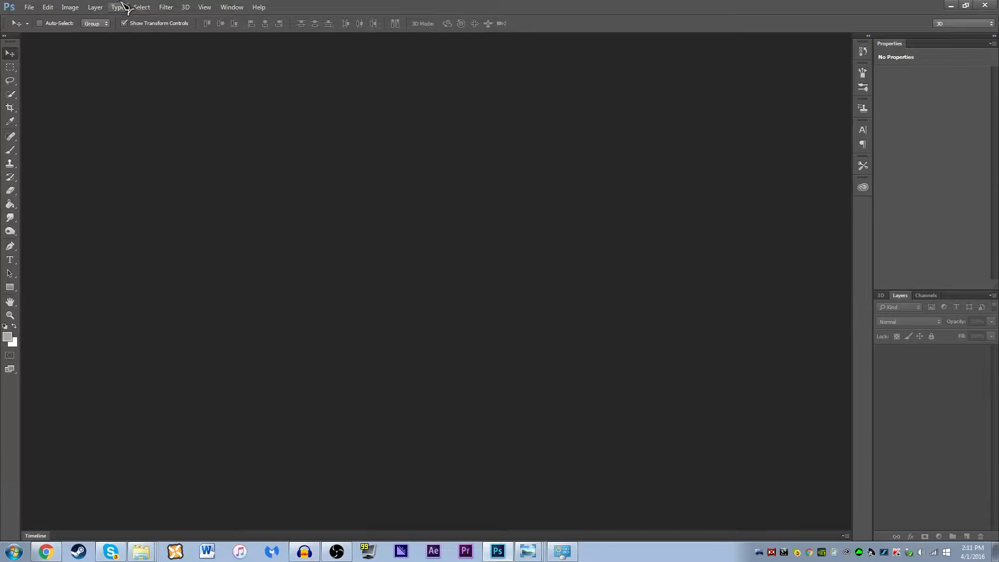
click(166, 8)
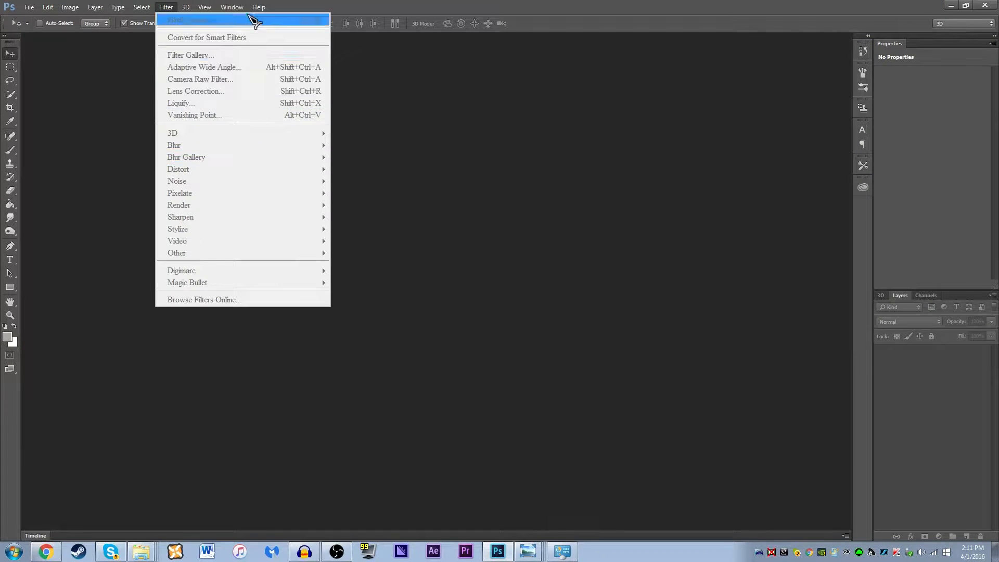
click(512, 327)
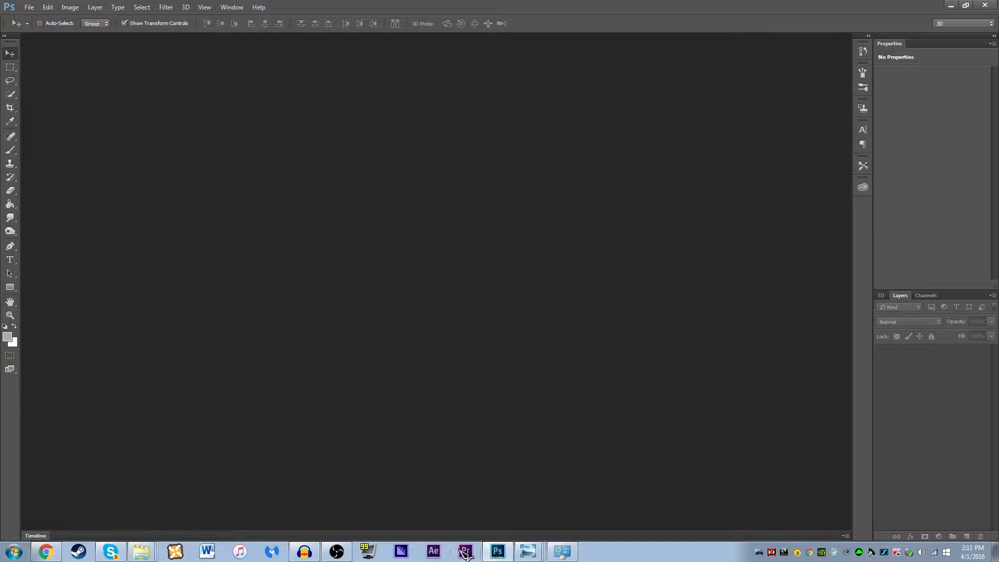
key(alt+Tab)
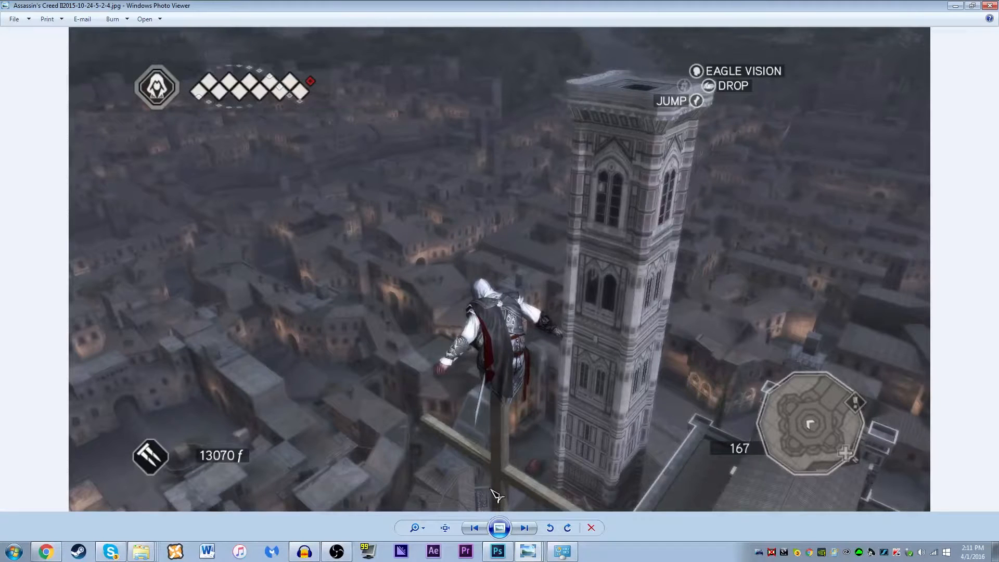
key(Right)
key(Right)
right_click(564, 307)
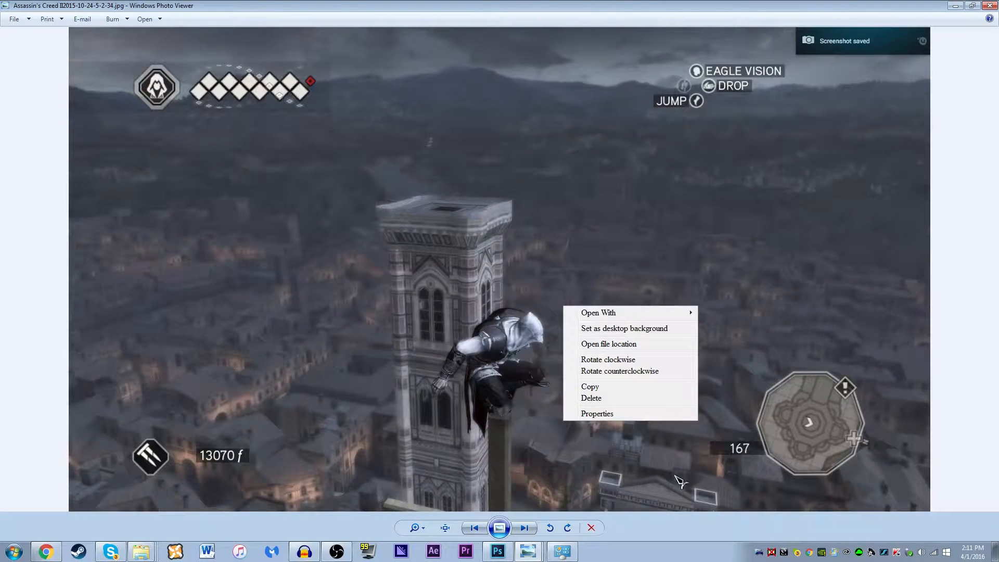
click(629, 344)
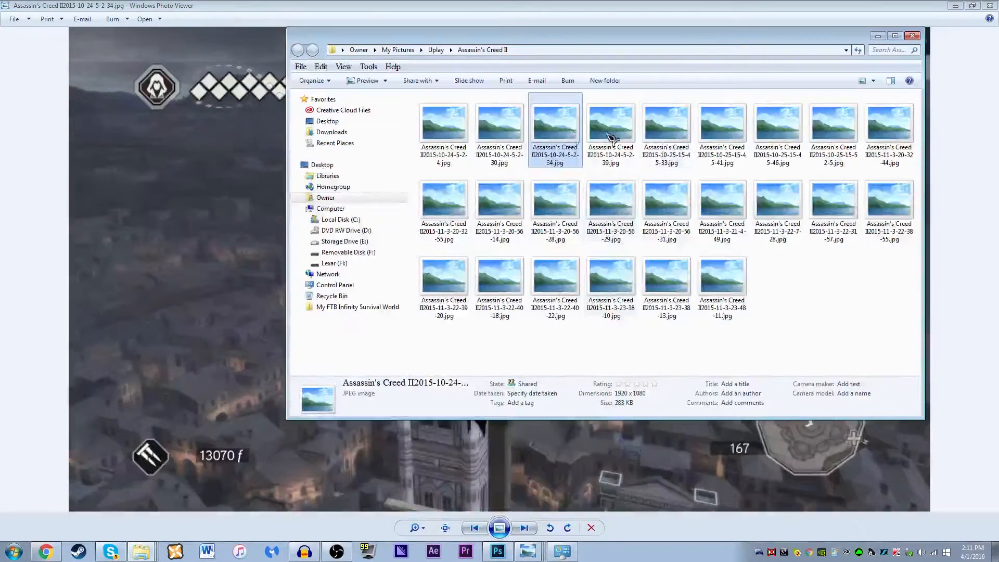
click(498, 551)
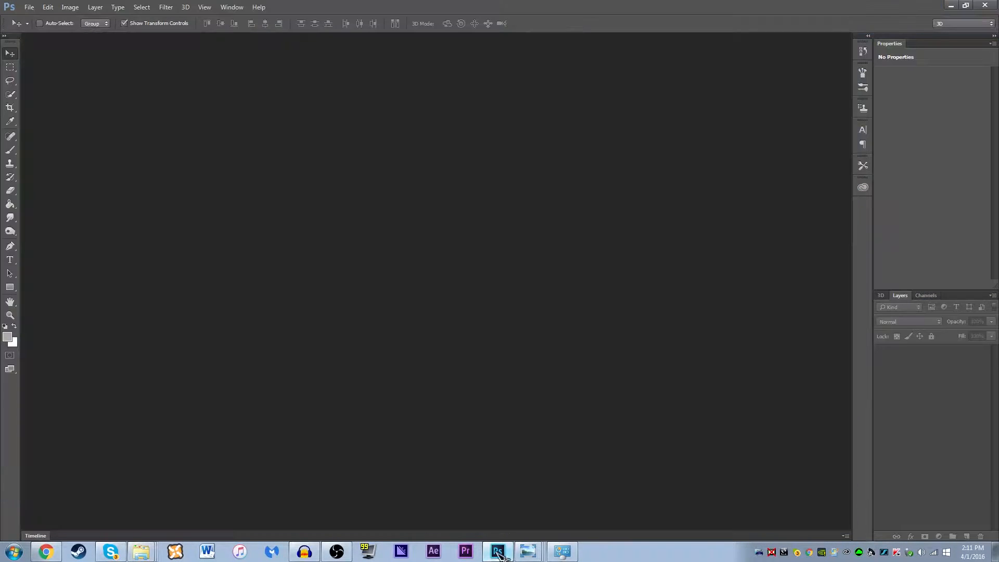
drag(737, 551, 677, 514)
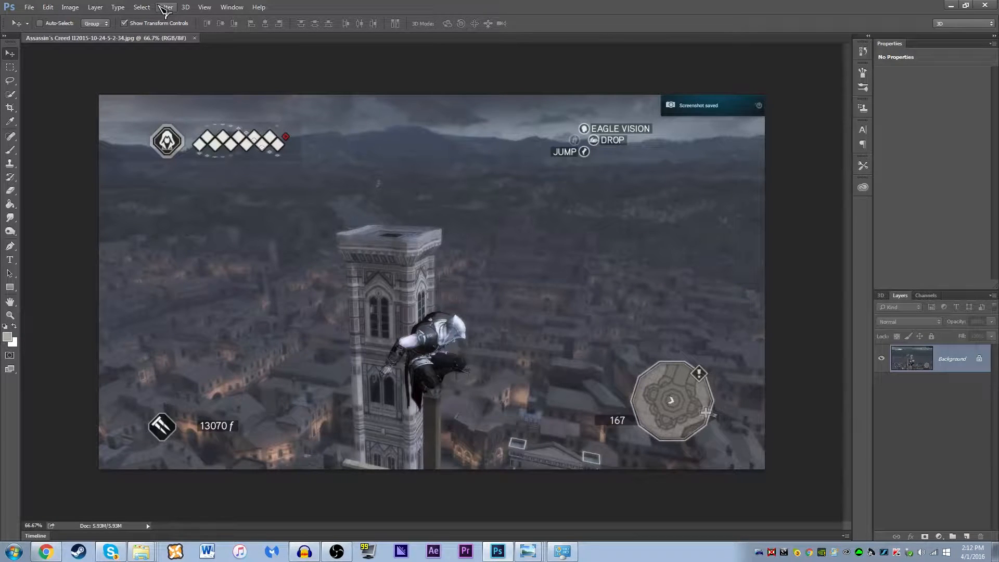
- Launch the Magic Bullet Looks filter on the opened screenshot
click(161, 8)
mouse_move(165, 282)
click(134, 282)
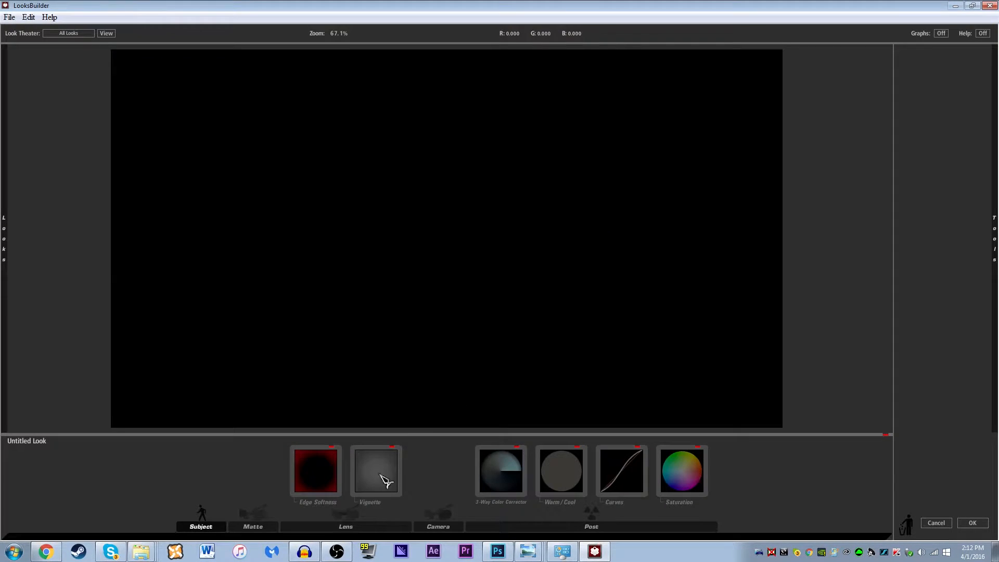
- Delete Edge Softness, Vignette, 3-Way Color Corrector, Warm/Cool, Curves and Saturation from the look, and load the Basic preset Clean Start
click(319, 475)
key(Delete)
click(357, 491)
key(Delete)
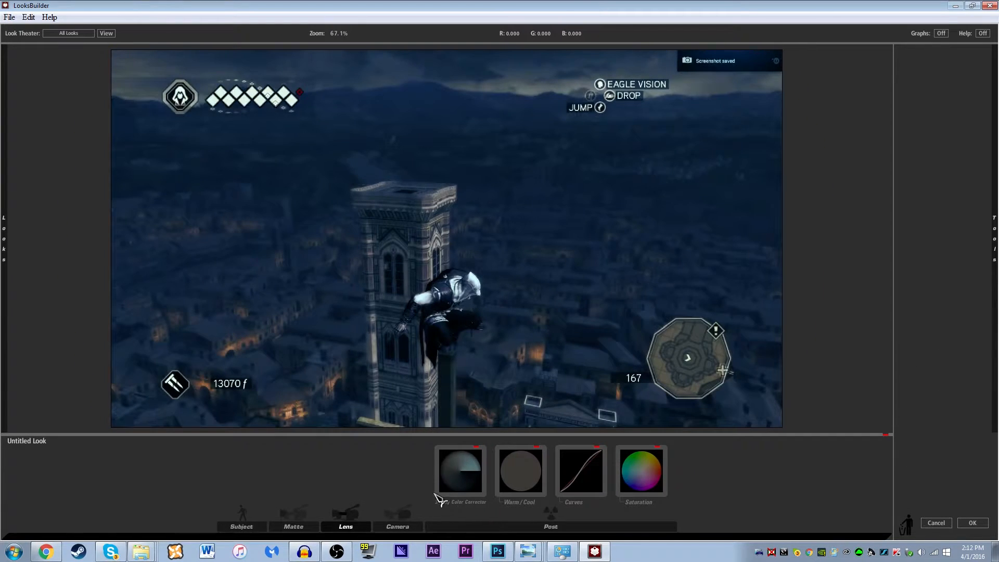
click(458, 494)
key(Delete)
click(457, 474)
key(Delete)
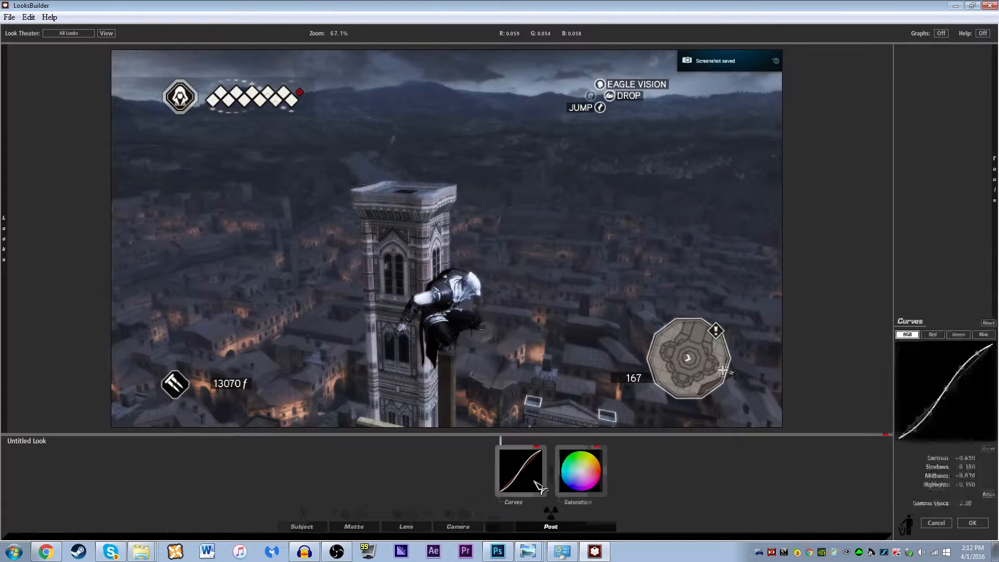
click(536, 487)
key(Delete)
click(548, 472)
key(Delete)
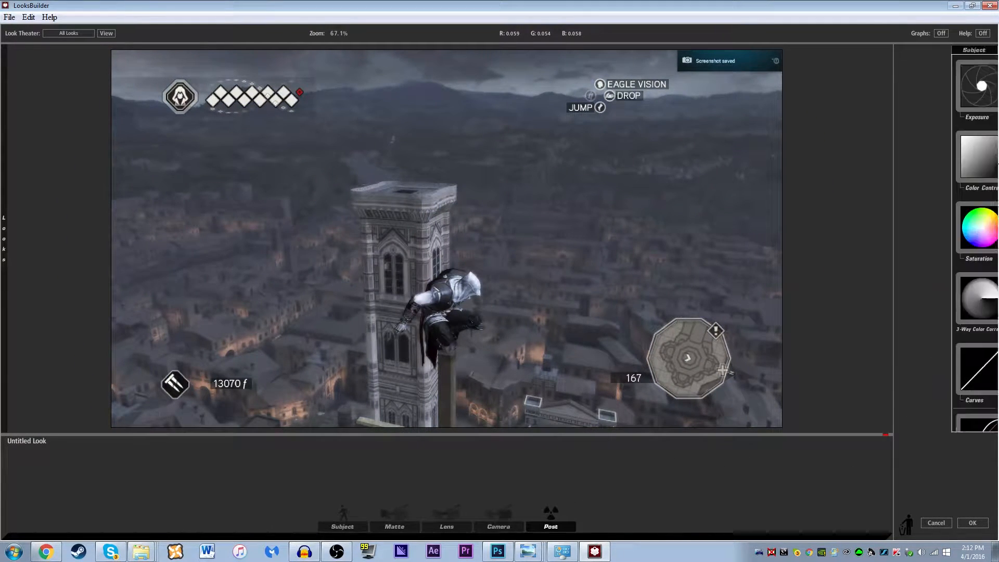
mouse_move(7, 156)
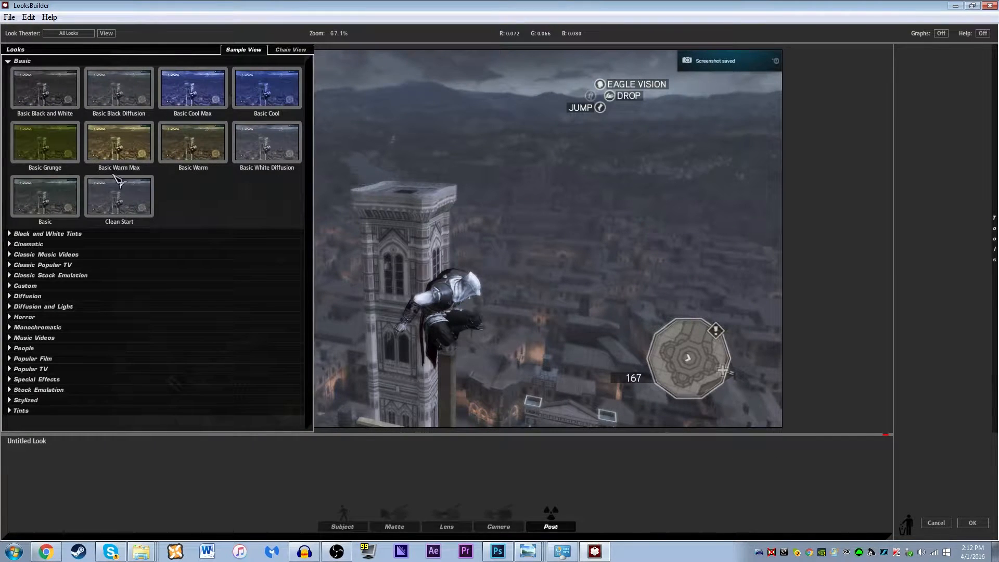
click(123, 153)
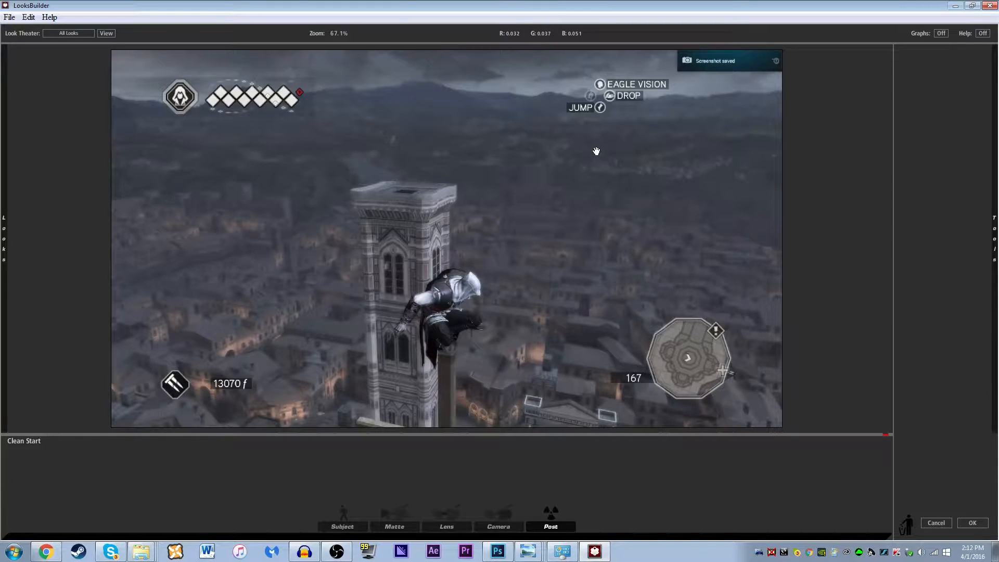
- Add the Edge Softness and Vignette tools to the Lens stage of the look
mouse_move(994, 224)
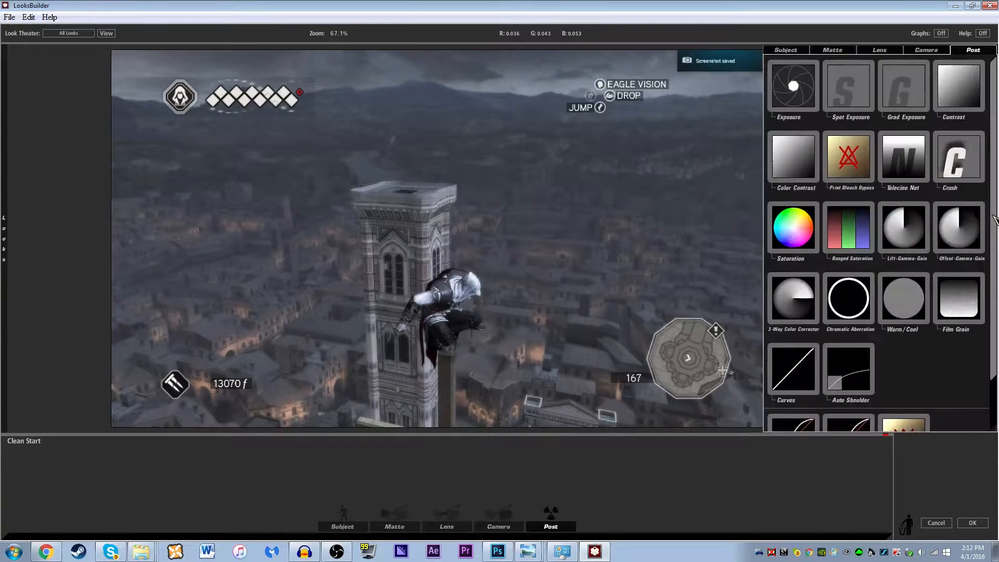
click(879, 51)
drag(965, 164, 457, 468)
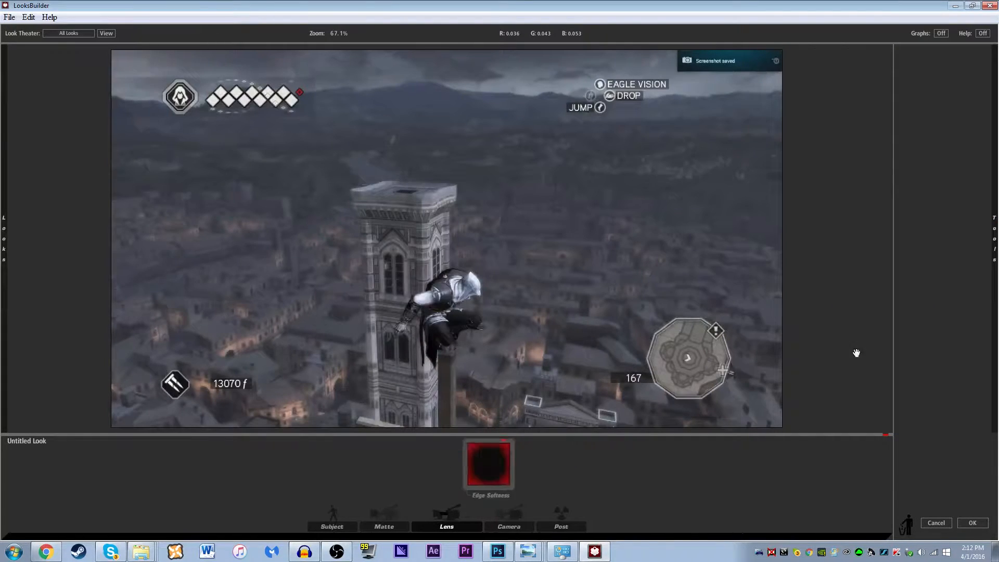
drag(959, 85, 519, 464)
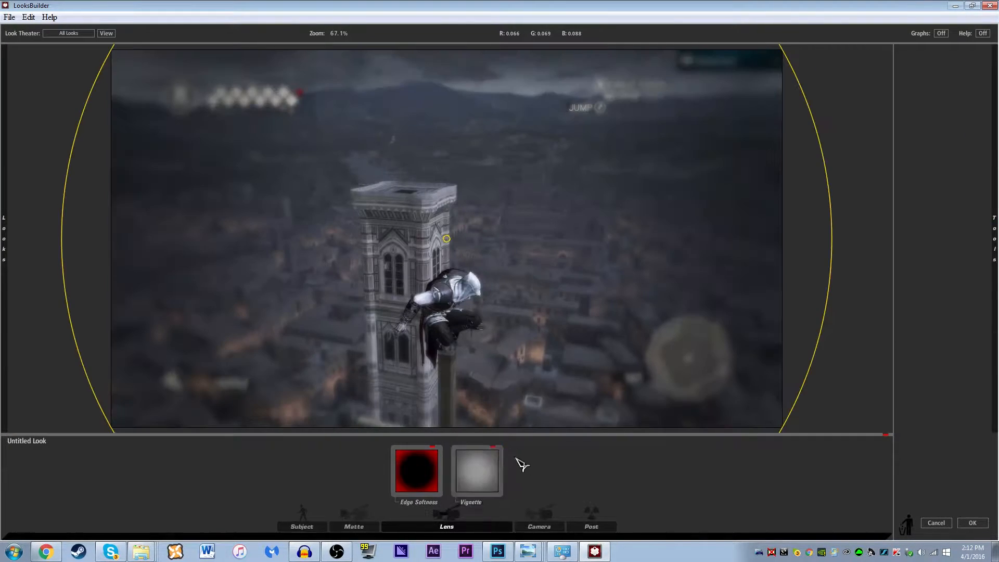
- Disable Vignette and centre Edge Softness near the crouching character at about X -1.4%, Y +10.6%, with a spread of about 0.554
click(492, 446)
drag(433, 451, 475, 403)
drag(428, 304, 415, 340)
drag(640, 230, 538, 265)
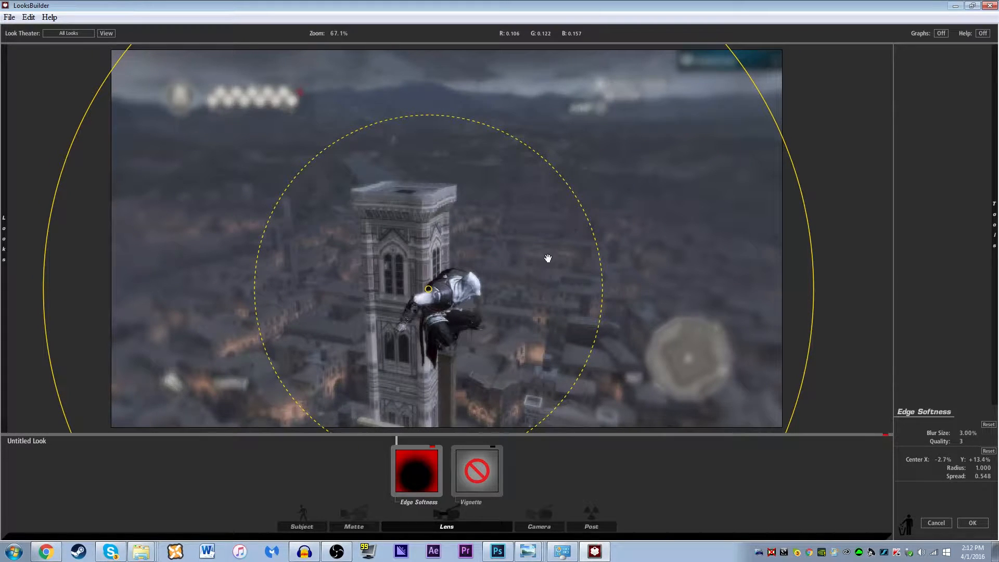
drag(584, 243, 555, 248)
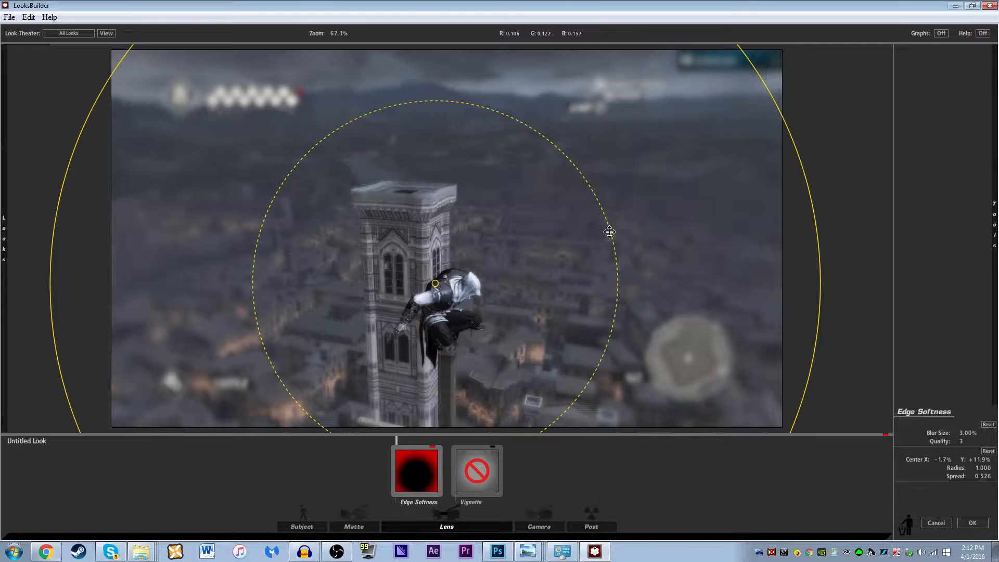
mouse_move(606, 233)
mouse_down()
mouse_move(597, 238)
mouse_move(602, 248)
mouse_up()
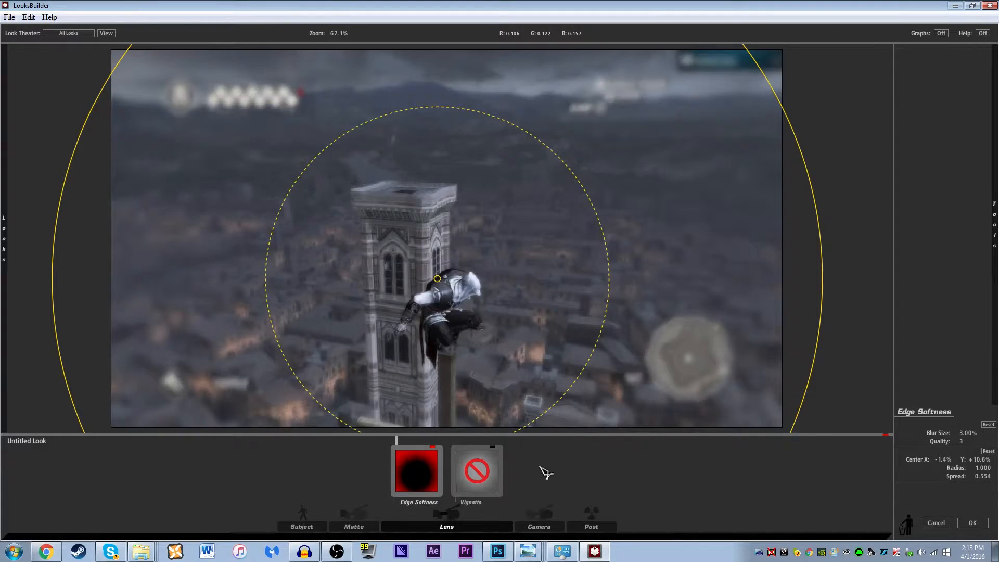
- Compare the image with Edge Softness switched off and on
click(495, 471)
click(417, 471)
click(486, 476)
click(437, 447)
click(437, 447)
click(437, 447)
click(437, 448)
- Enable the Vignette tool and set its strength to 63%
click(495, 468)
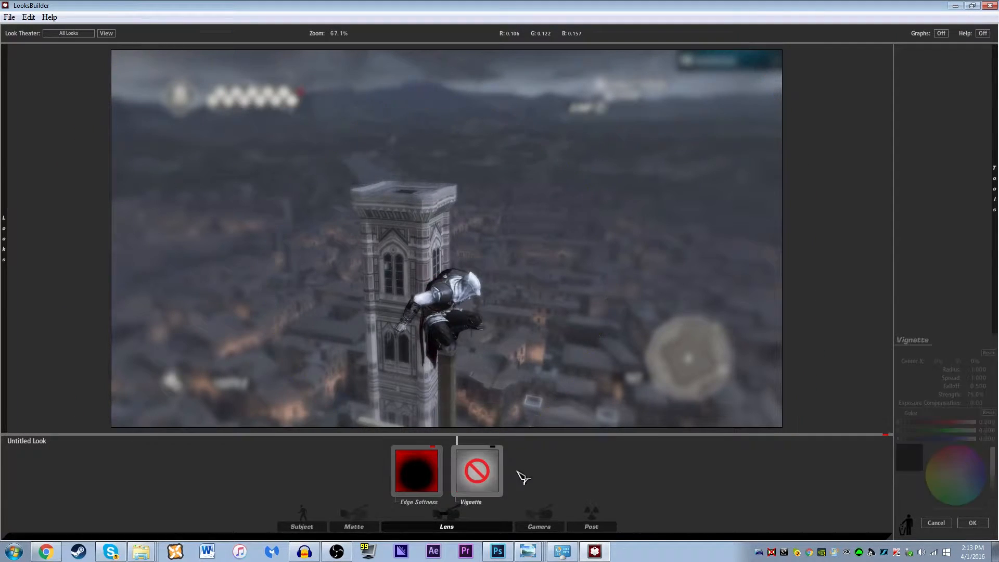
click(493, 447)
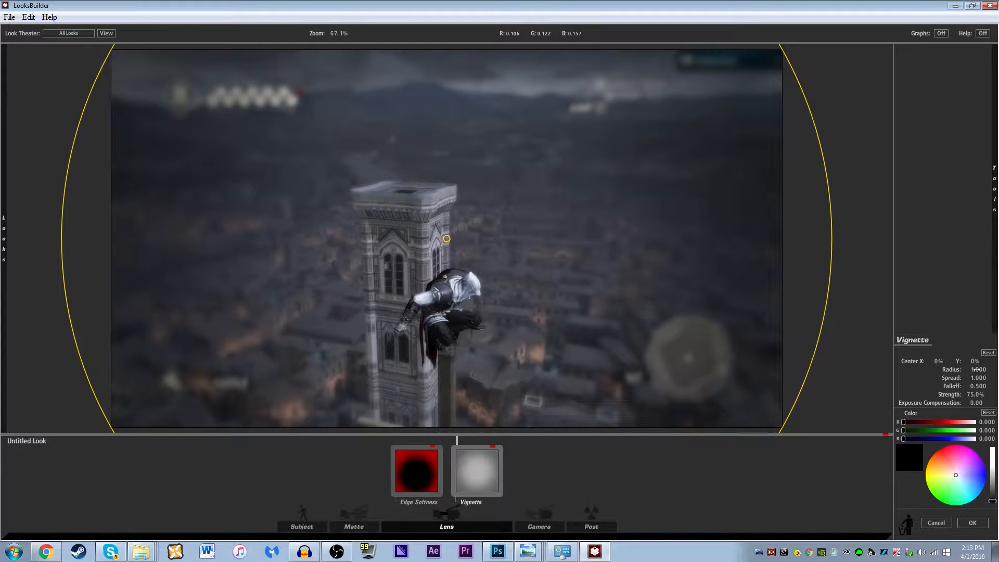
drag(972, 394, 965, 394)
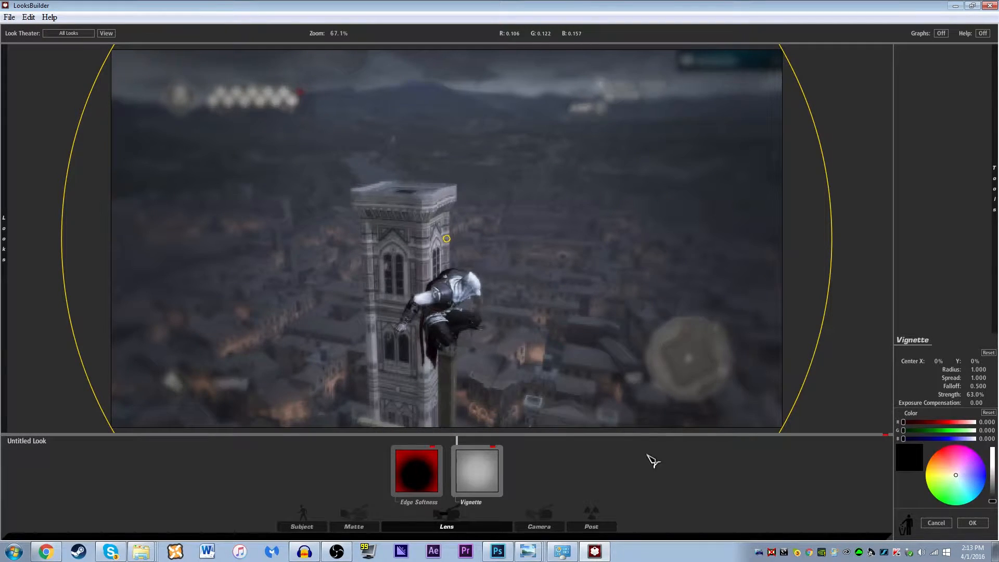
- Compare the image with and without the Vignette and Edge Softness effects, leaving both enabled
click(494, 449)
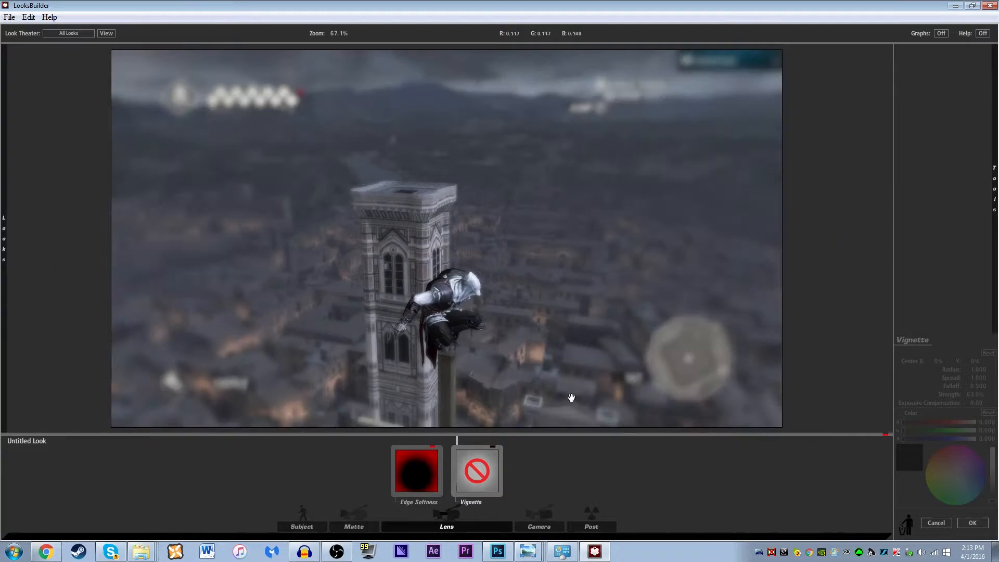
click(442, 454)
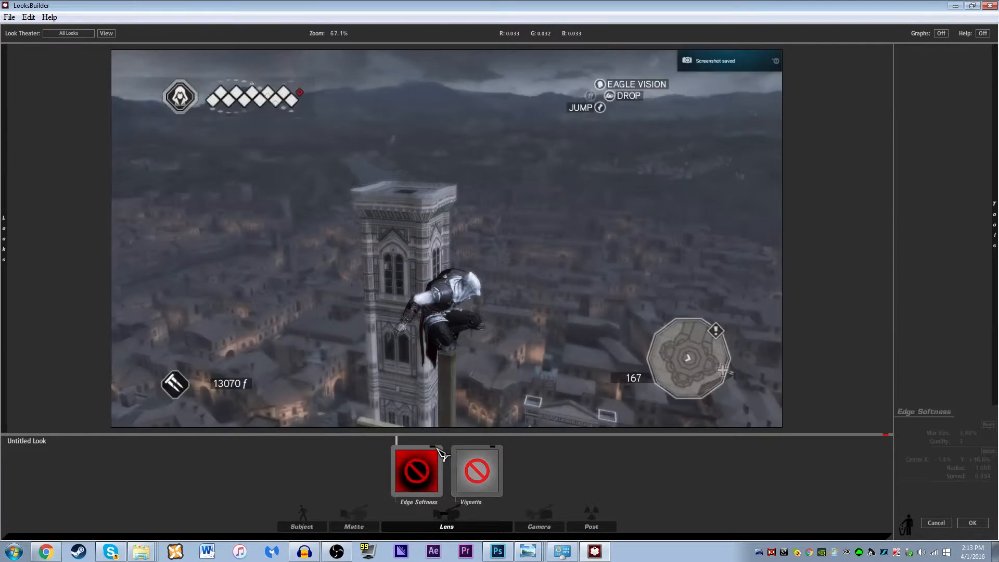
click(493, 448)
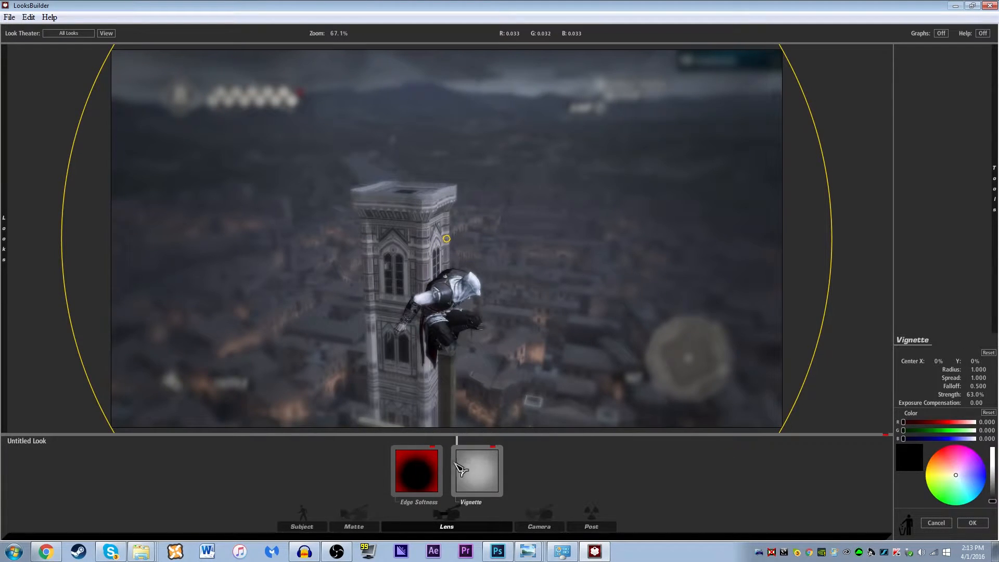
click(417, 483)
- Look through the tools available for the Camera and Post stages
click(603, 524)
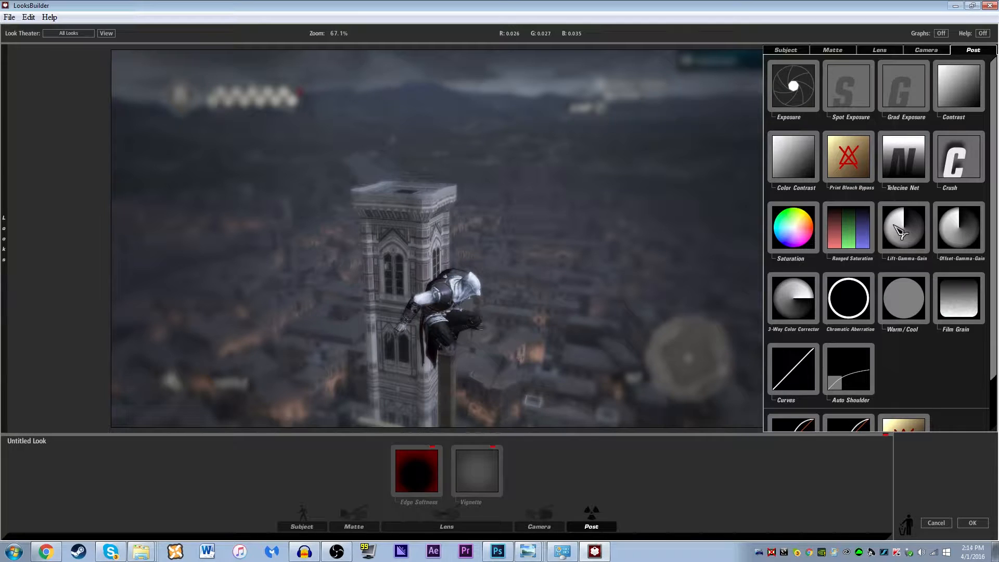
click(937, 50)
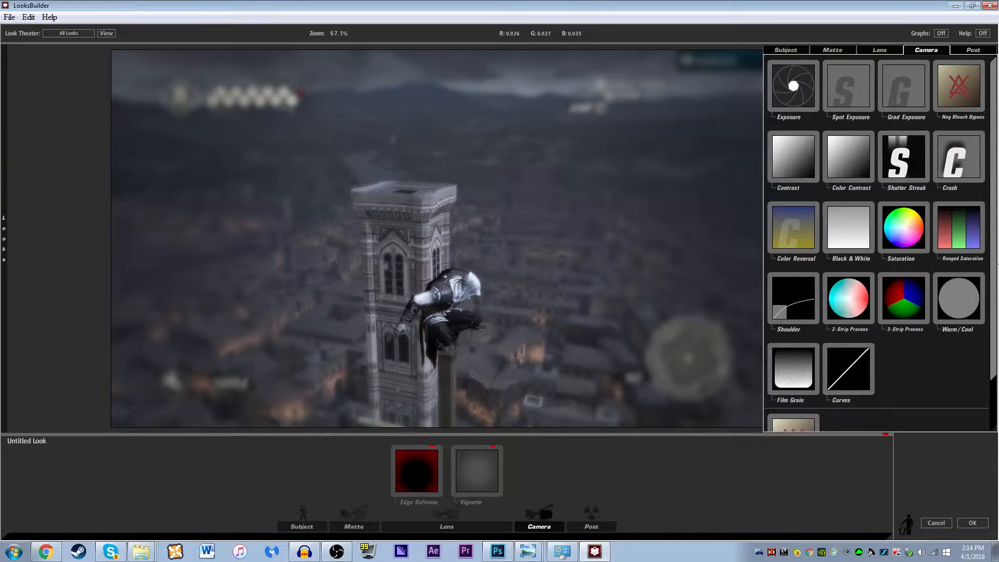
click(972, 51)
mouse_move(6, 225)
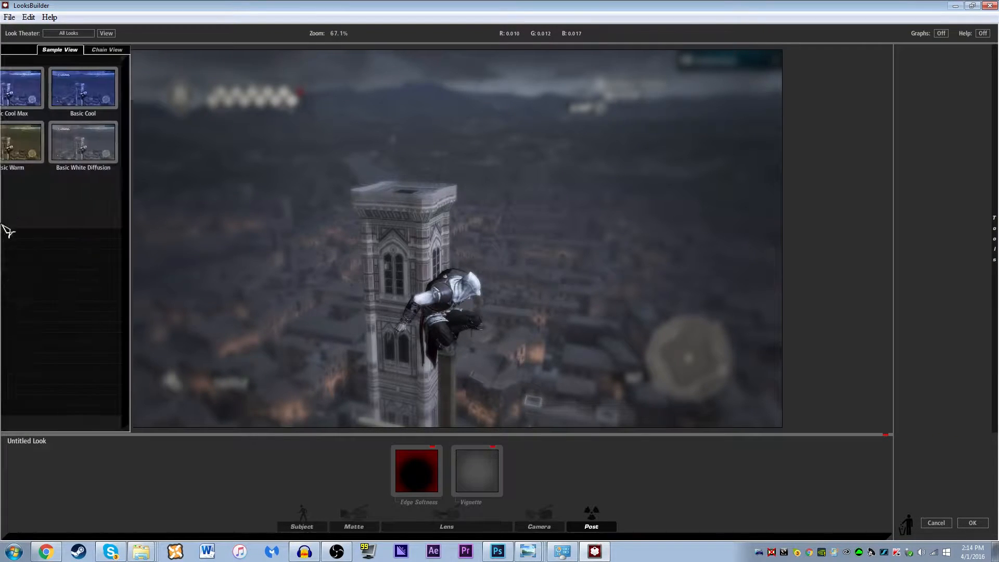
mouse_move(998, 154)
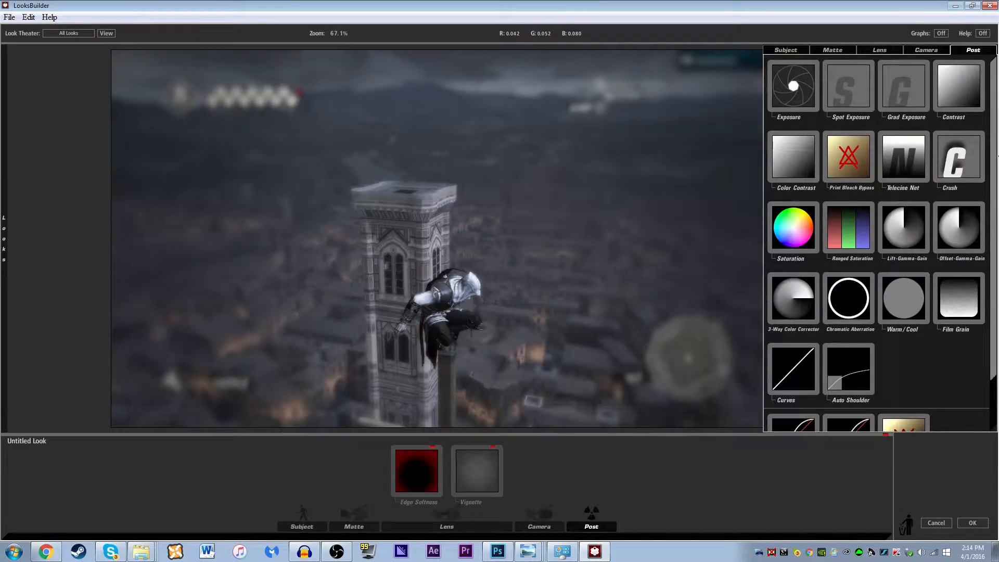
- Refit the Edge Softness area around the character and tower with center X -2.8%, Y +18.3% and spread 0.591
drag(472, 471, 500, 476)
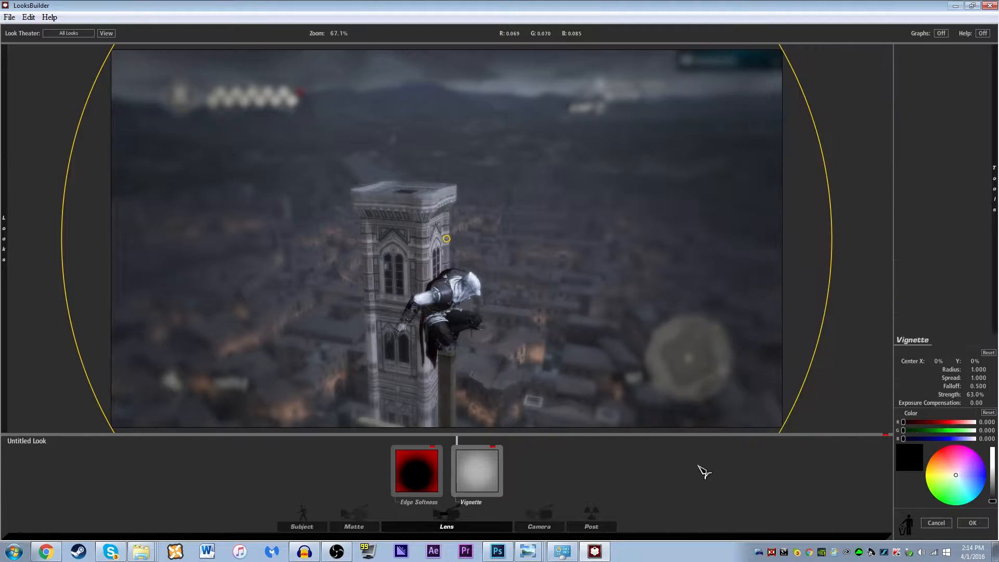
drag(974, 391, 974, 389)
click(439, 471)
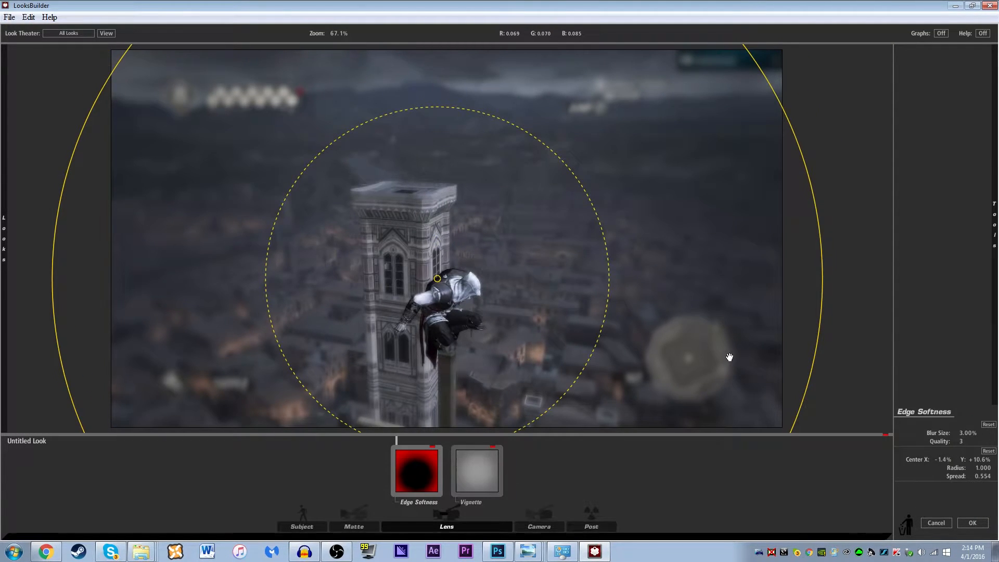
mouse_move(605, 225)
mouse_down()
mouse_move(543, 233)
mouse_move(637, 223)
mouse_move(596, 227)
mouse_up()
drag(520, 274, 517, 283)
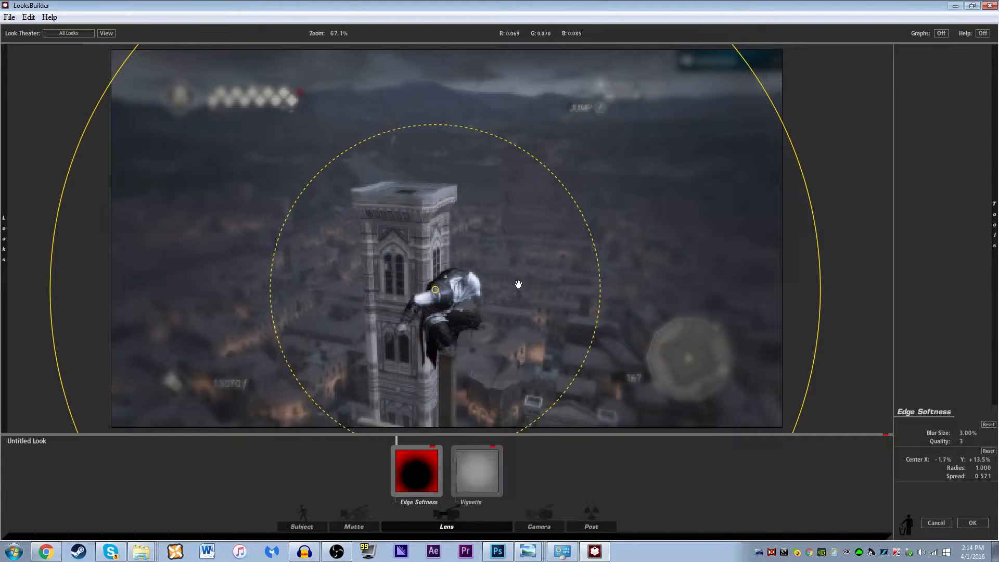
drag(593, 256, 590, 259)
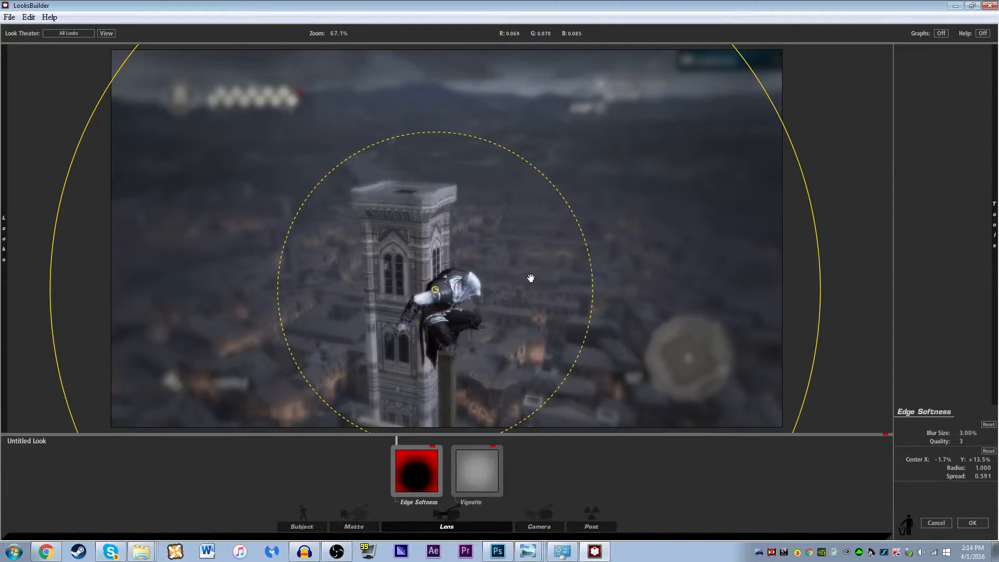
mouse_move(489, 284)
mouse_down()
mouse_move(513, 332)
mouse_move(487, 294)
mouse_up()
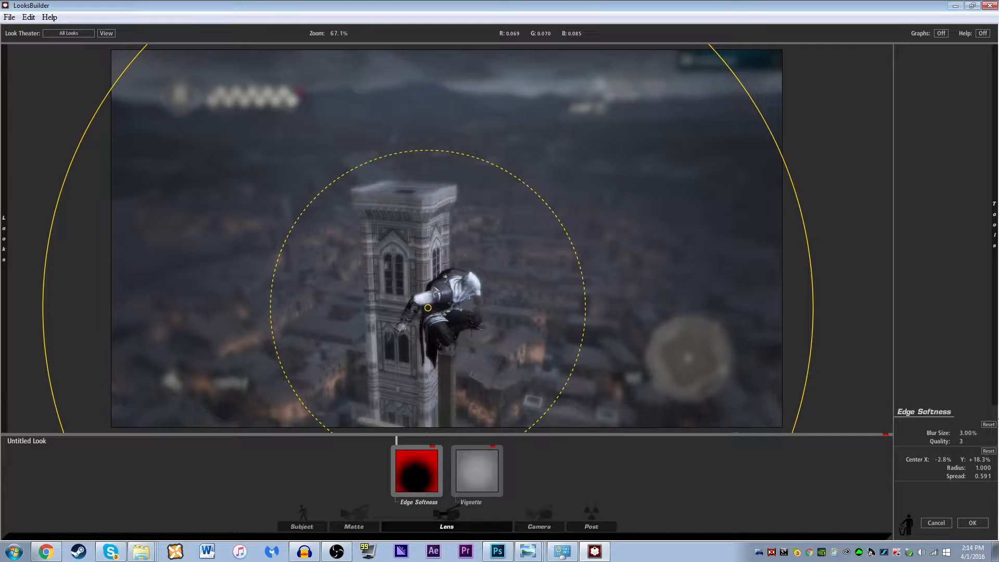
- Set the Edge Softness blur size to 2.93% and quality to 4, and compare the image with the effect off and on
mouse_move(968, 433)
mouse_down()
mouse_move(990, 432)
mouse_move(959, 432)
mouse_move(969, 432)
mouse_up()
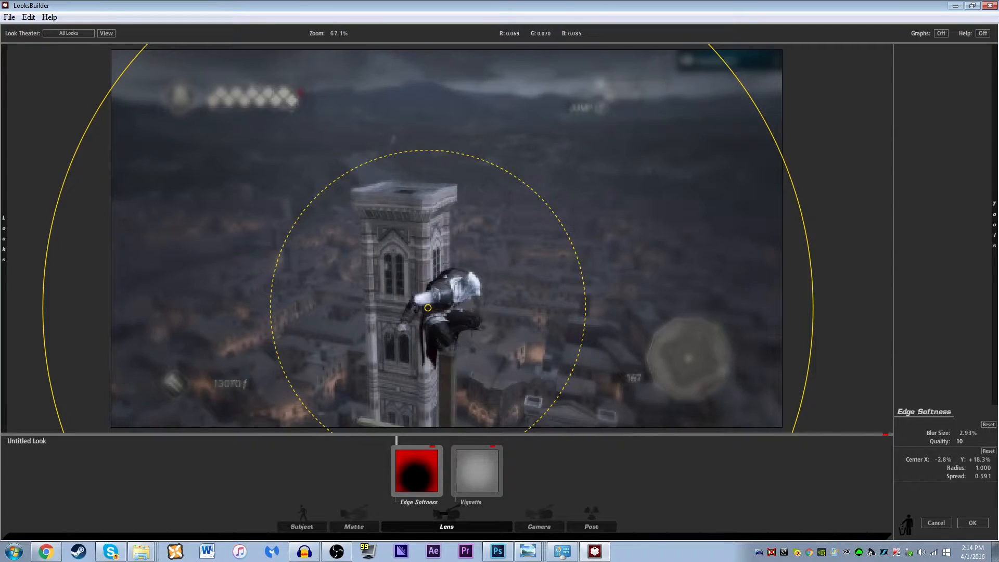
drag(960, 441, 951, 441)
click(436, 450)
click(437, 452)
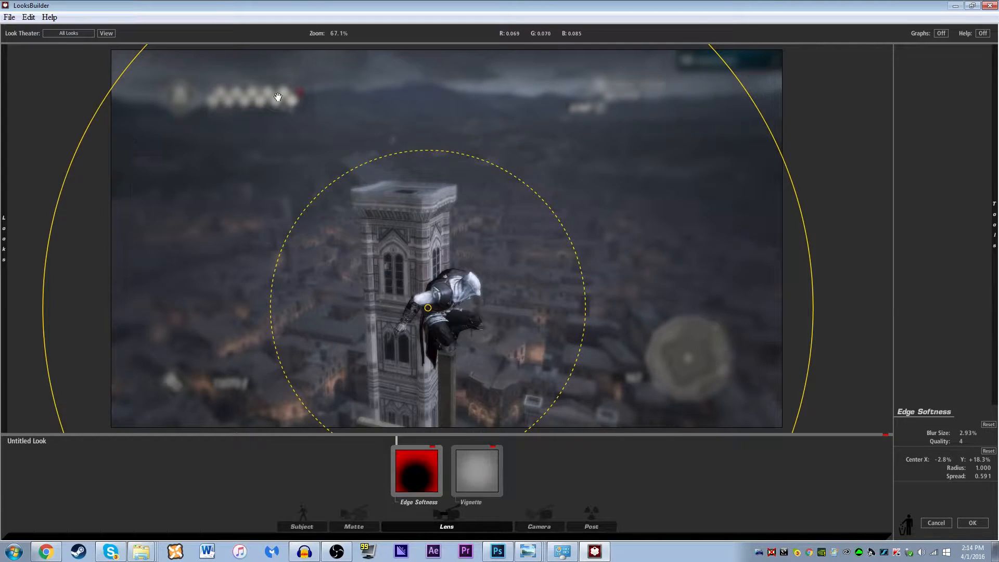
- Add Curves, Warm/Cool, 3-Way Color Corrector and Saturation to the Post stage, swapping Curves and 3-Way Color Corrector so the corrector comes first
mouse_move(997, 228)
click(929, 50)
click(962, 53)
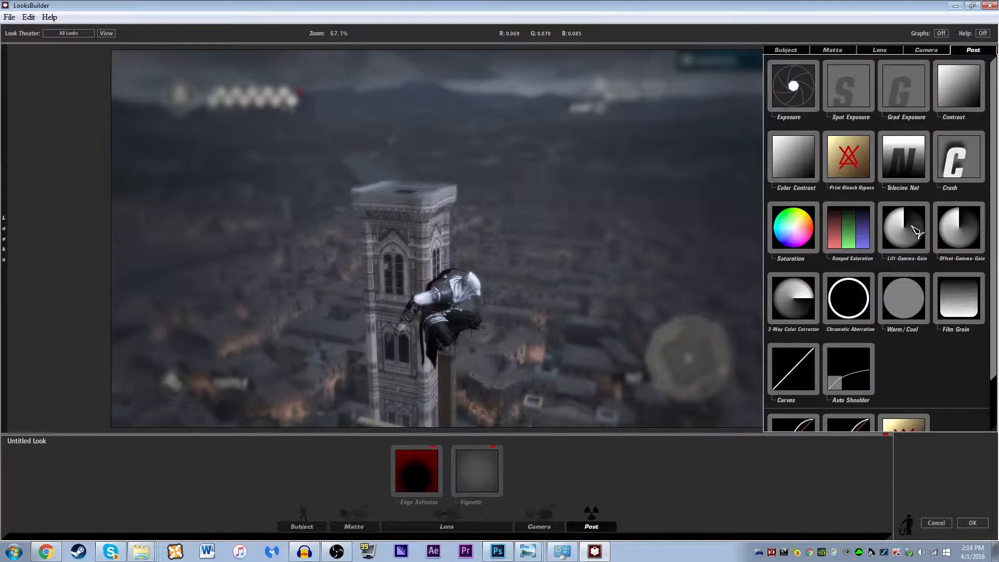
drag(805, 379, 592, 471)
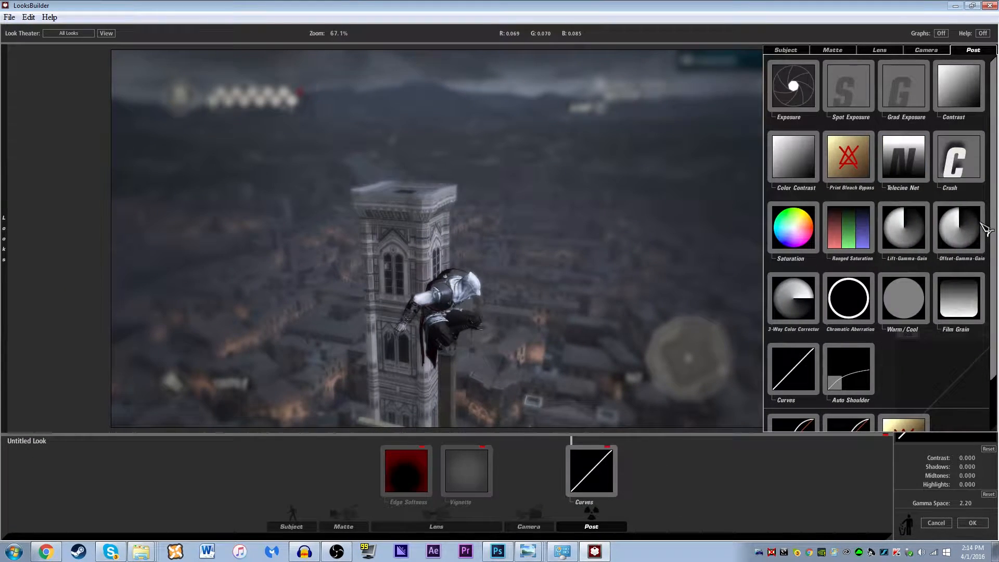
drag(916, 308, 624, 473)
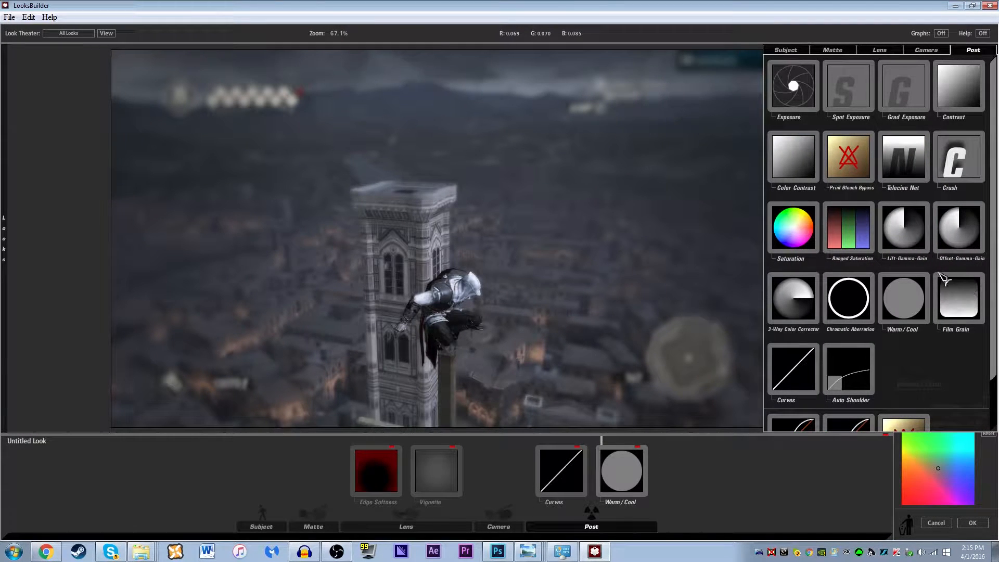
drag(808, 307, 692, 469)
mouse_move(996, 207)
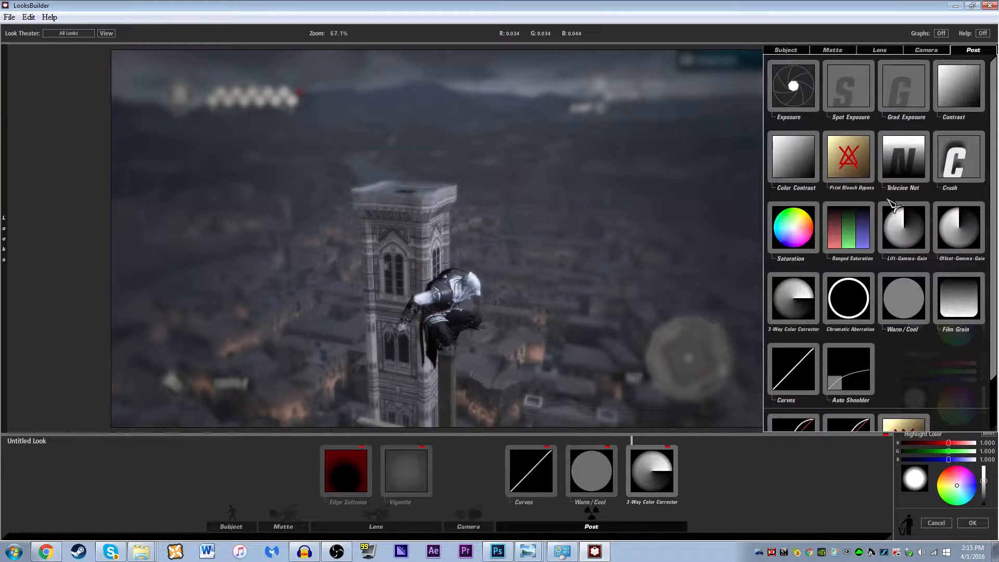
drag(807, 252, 674, 474)
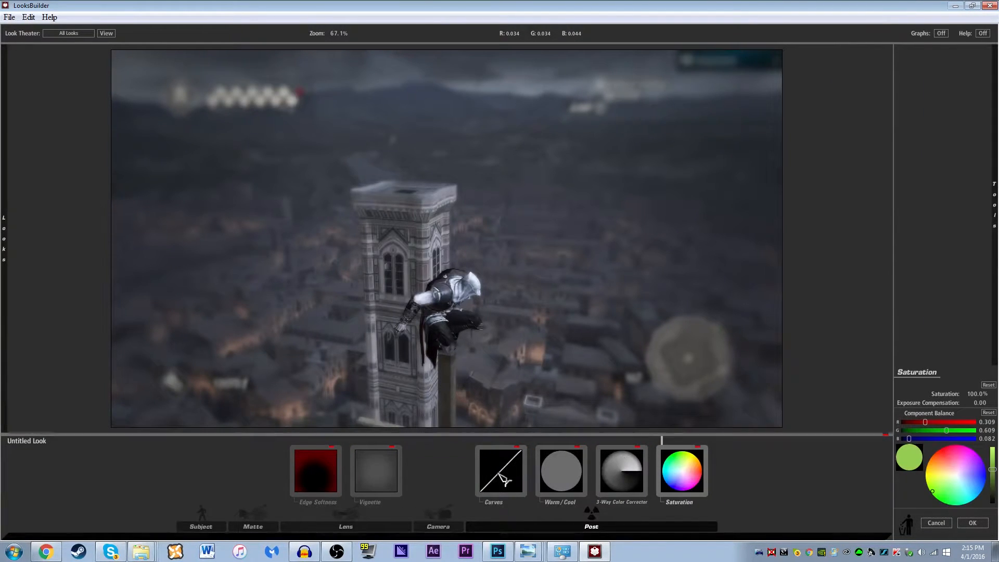
mouse_move(484, 465)
mouse_down()
mouse_move(575, 474)
mouse_move(497, 479)
mouse_up()
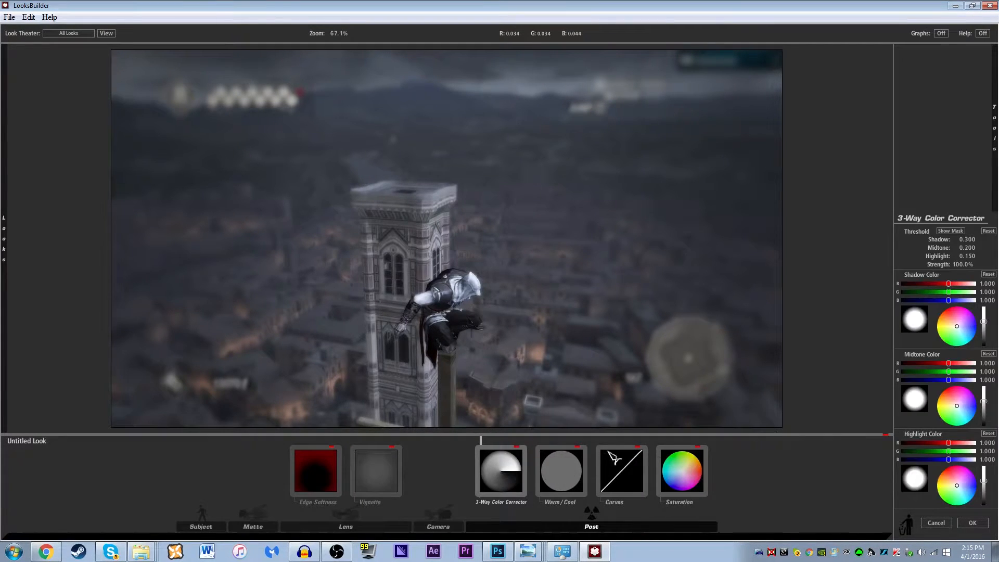
- Warm the image by setting Warm/Cool to -0.410, and compare it with the effect off and on
click(573, 476)
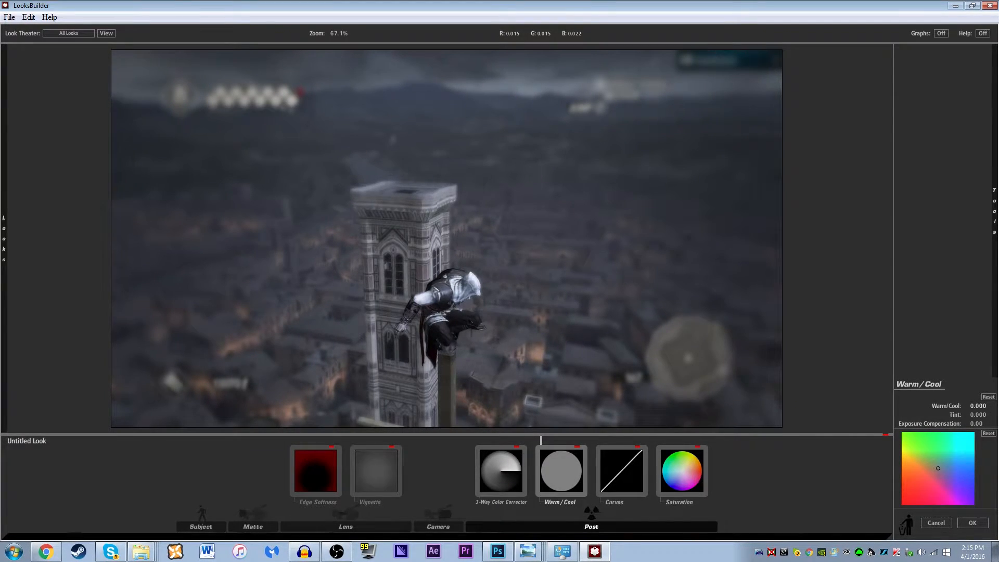
drag(978, 406, 955, 405)
click(579, 448)
click(578, 448)
click(578, 448)
click(578, 448)
click(578, 448)
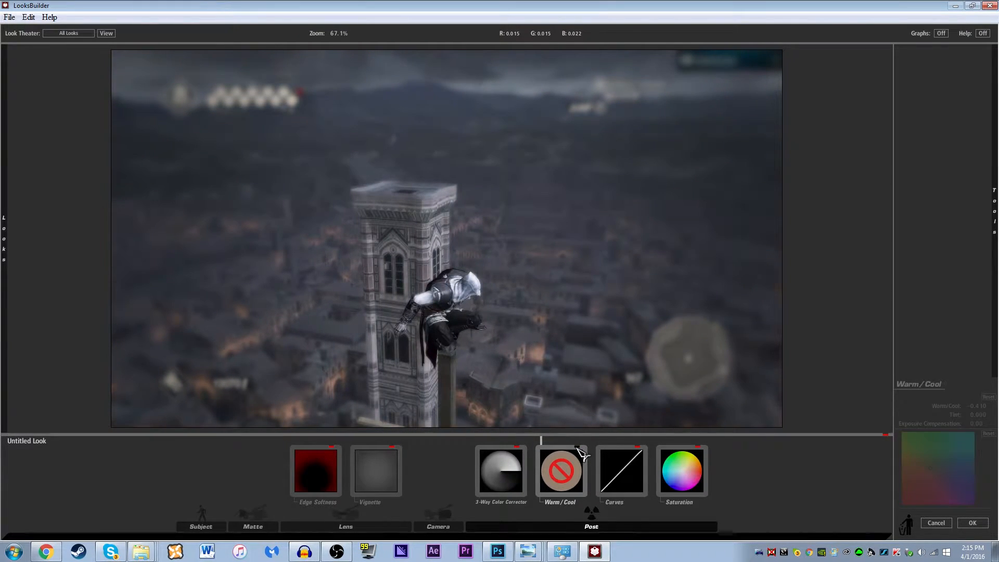
click(578, 448)
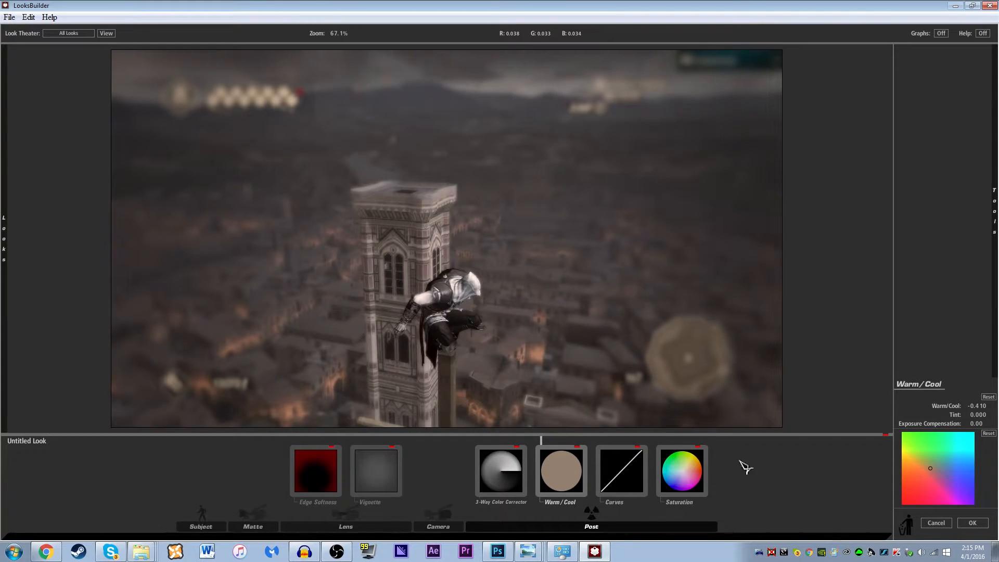
- Experiment with the Warm/Cool and Tint values, settle on Warm/Cool about -0.4 and Tint 0, and compare the effect off and on
drag(975, 404, 988, 404)
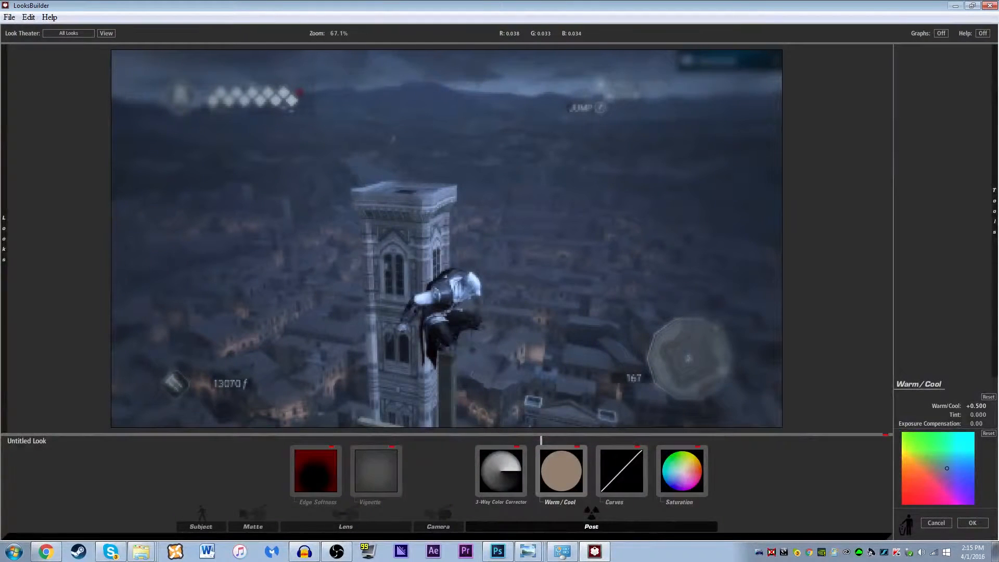
drag(994, 416, 968, 415)
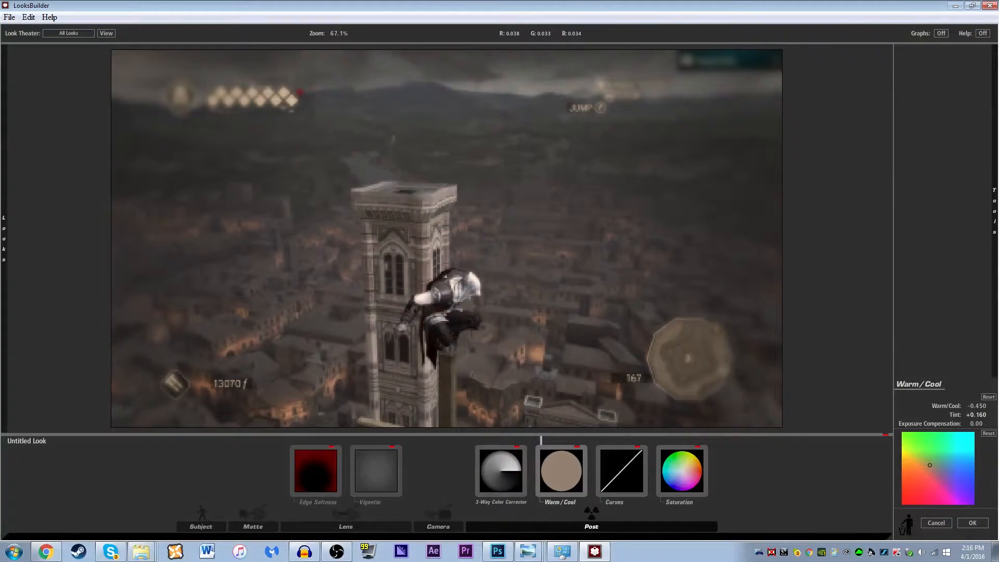
click(980, 415)
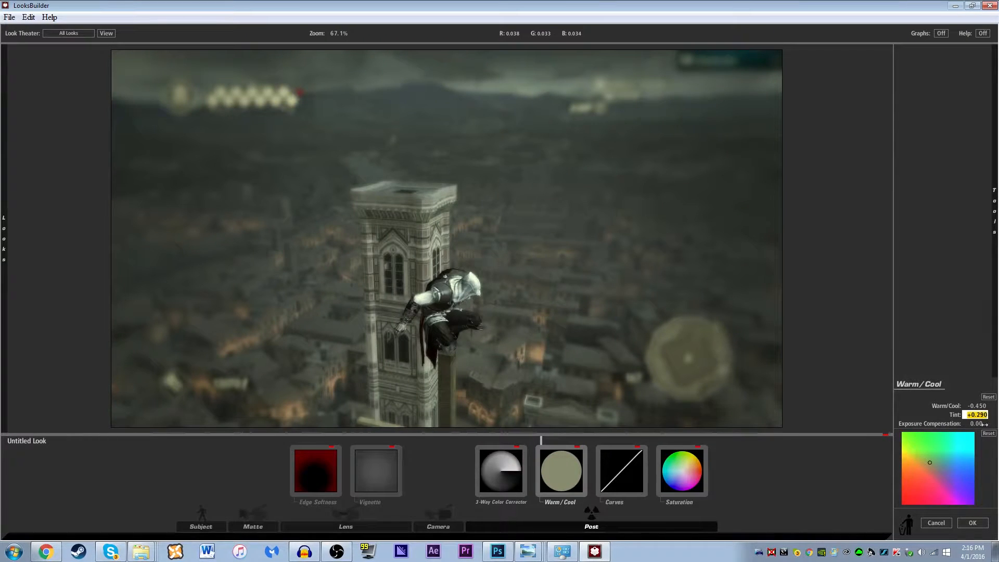
text(0)
key(Return)
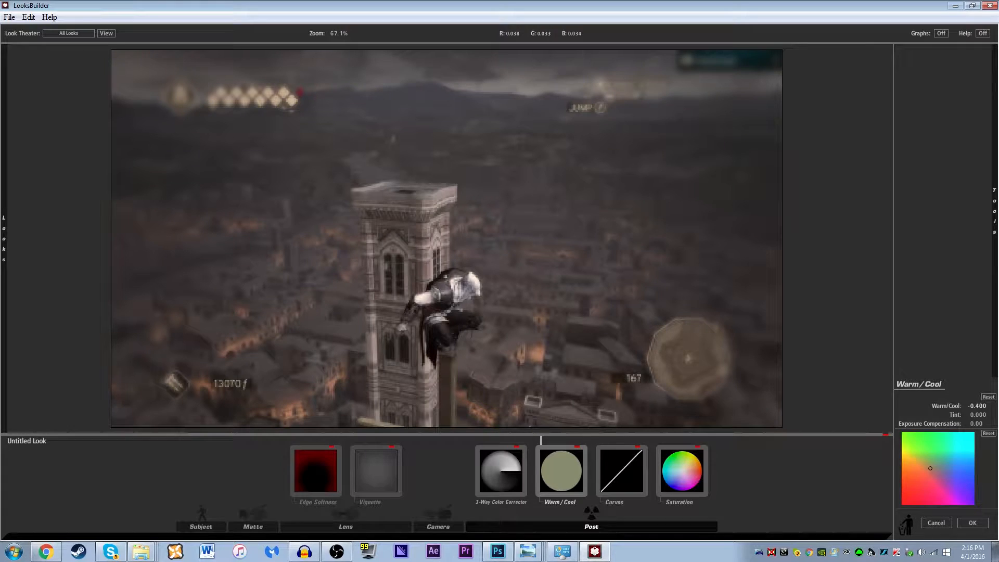
click(577, 448)
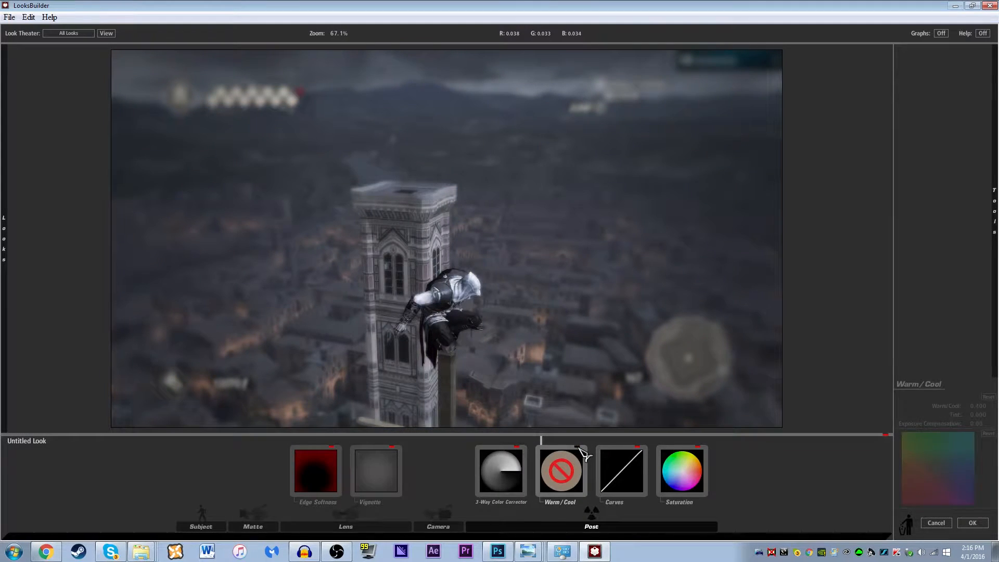
click(578, 447)
- Set the Curves contrast to +0.450 and compare the image with Curves off and on
click(516, 489)
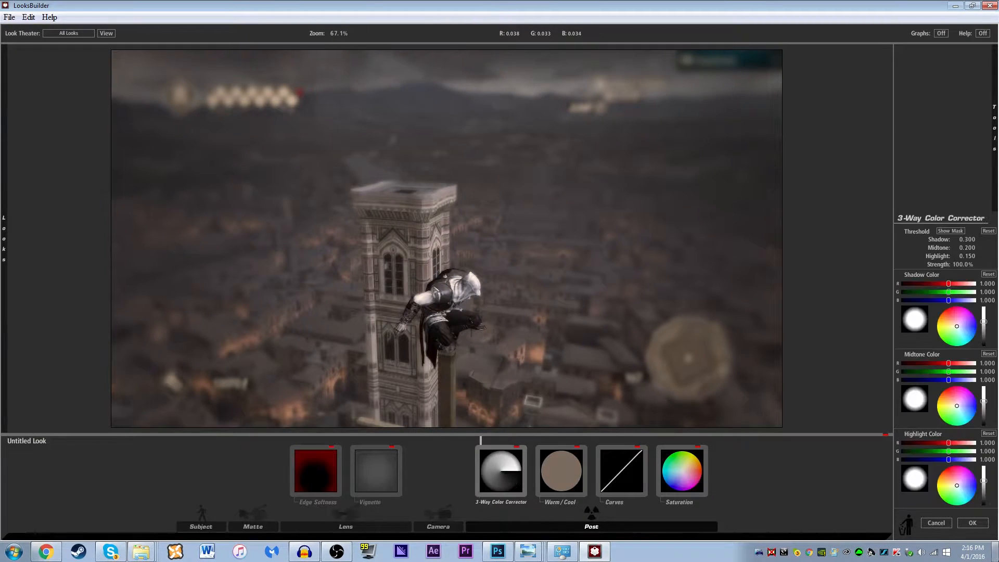
click(619, 485)
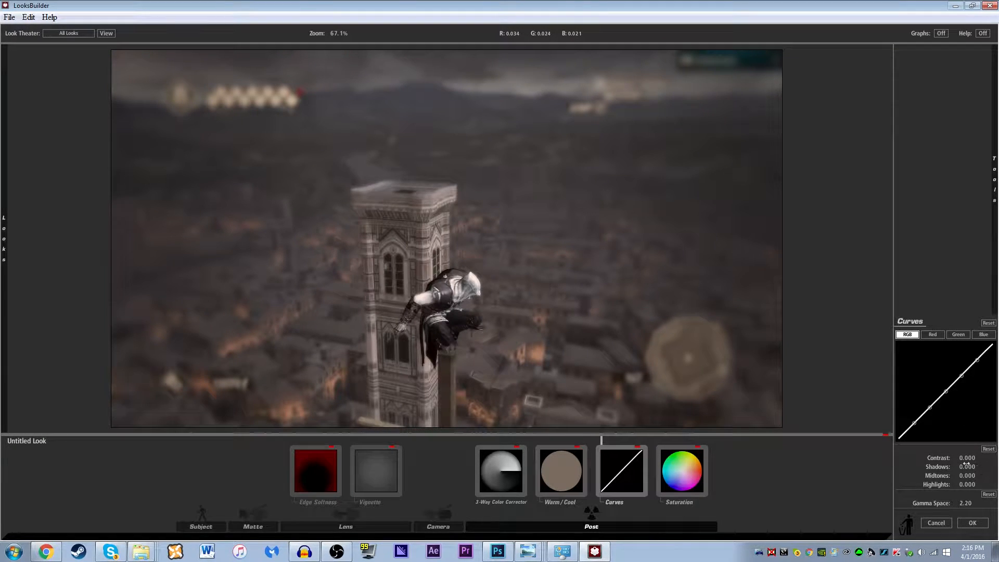
drag(967, 458, 988, 458)
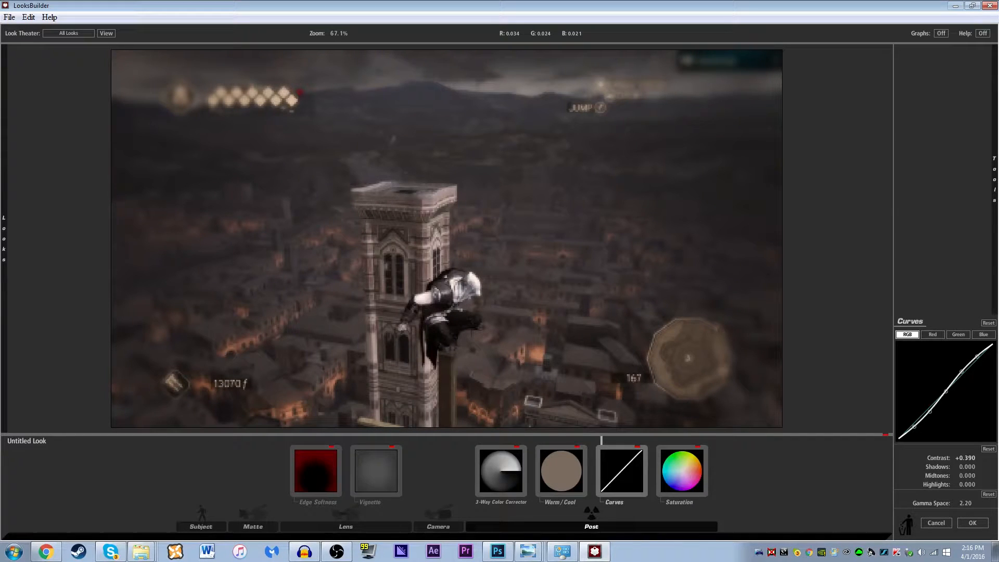
drag(988, 458, 991, 458)
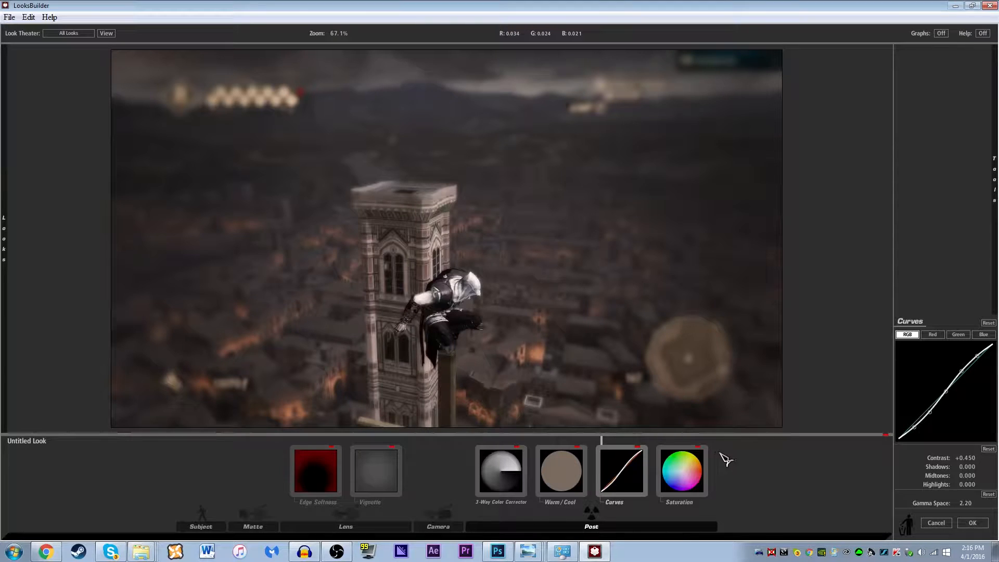
click(637, 451)
click(637, 451)
- Set the Curves shadows to -0.300 and contrast to +0.370, and compare the image with Curves off and on
drag(962, 467, 987, 467)
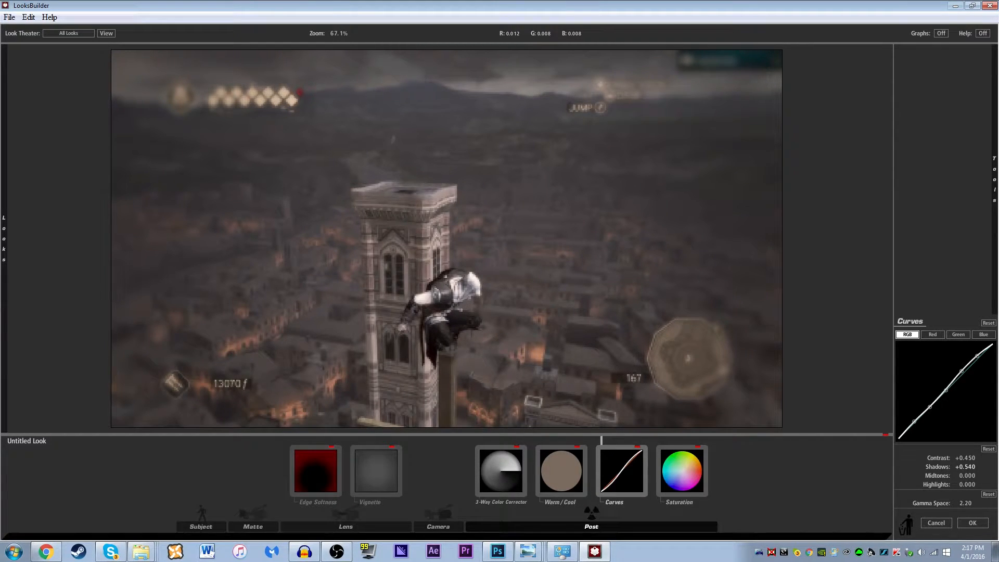
mouse_move(965, 466)
mouse_down()
mouse_move(916, 467)
mouse_move(961, 458)
mouse_up()
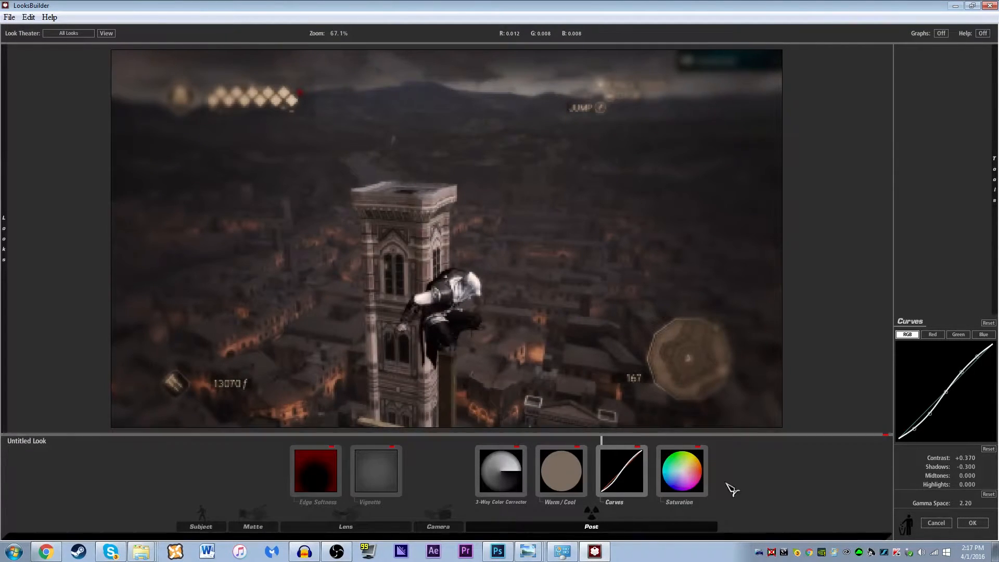
click(646, 452)
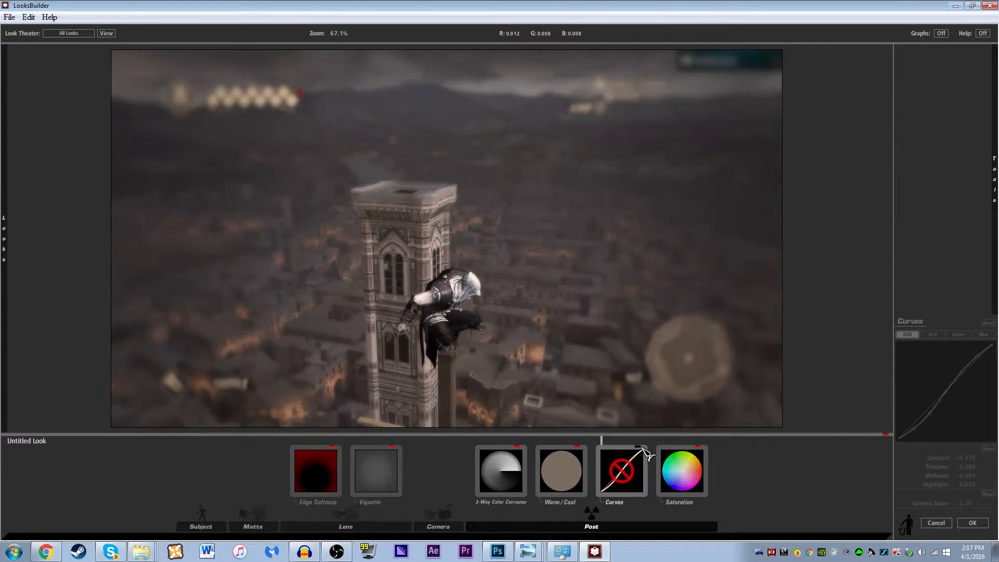
click(646, 454)
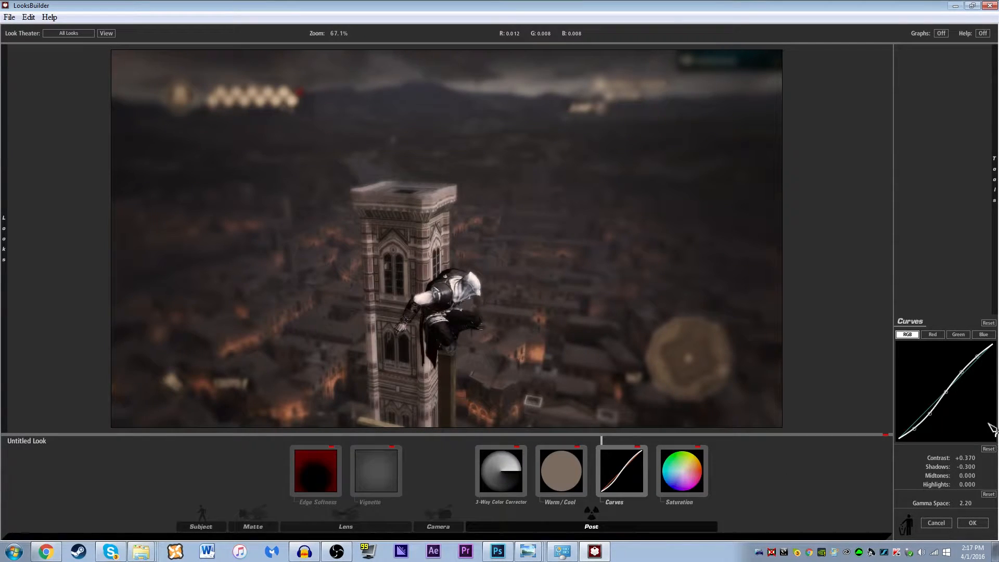
- Set the Curves midtones to -0.130 and highlights to +0.400, keeping the gamma space at 2.20 after trying other values
mouse_move(972, 476)
mouse_down()
mouse_move(998, 475)
mouse_move(966, 476)
mouse_up()
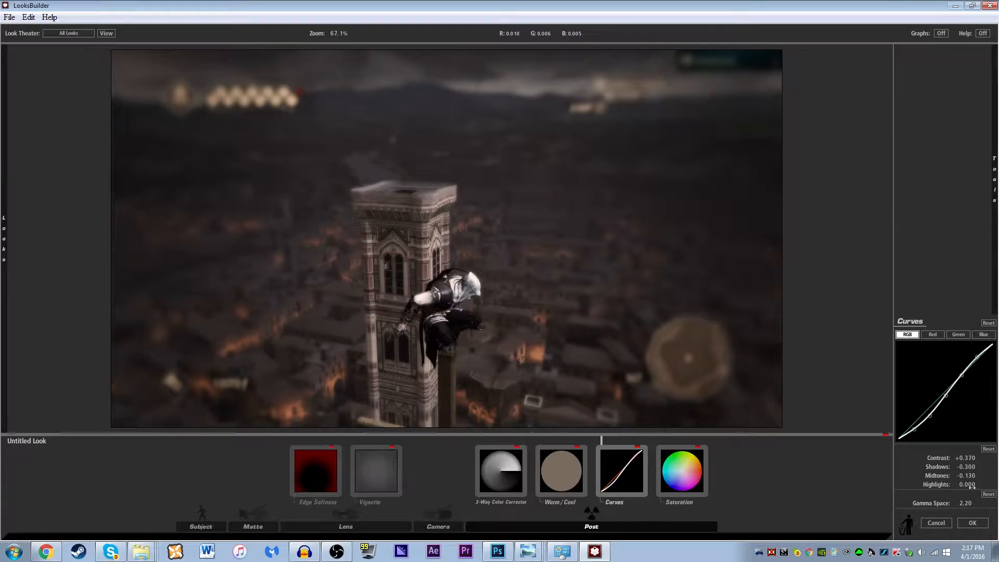
mouse_move(966, 484)
mouse_down()
mouse_move(994, 484)
mouse_move(982, 484)
mouse_up()
drag(965, 485, 942, 485)
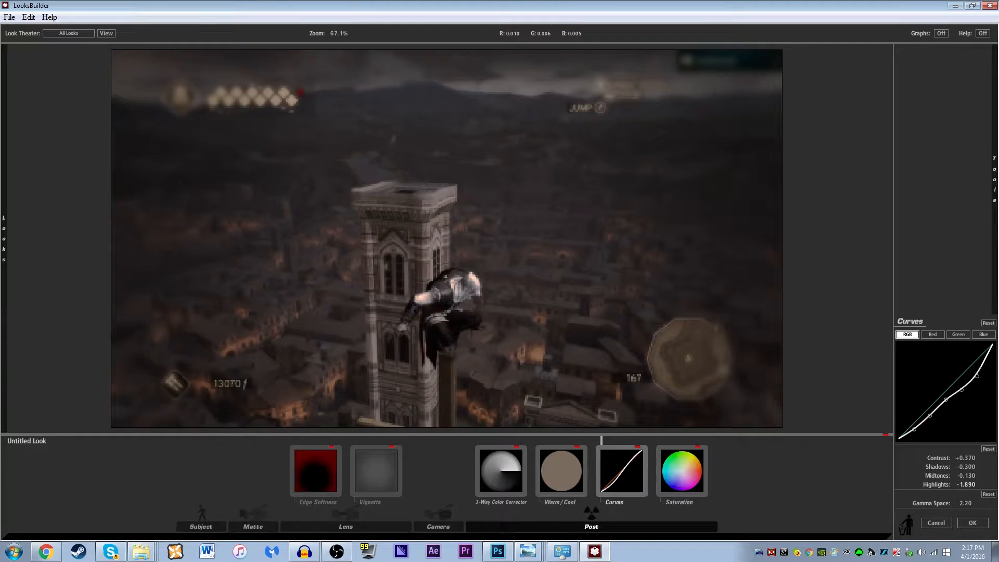
drag(943, 484, 967, 484)
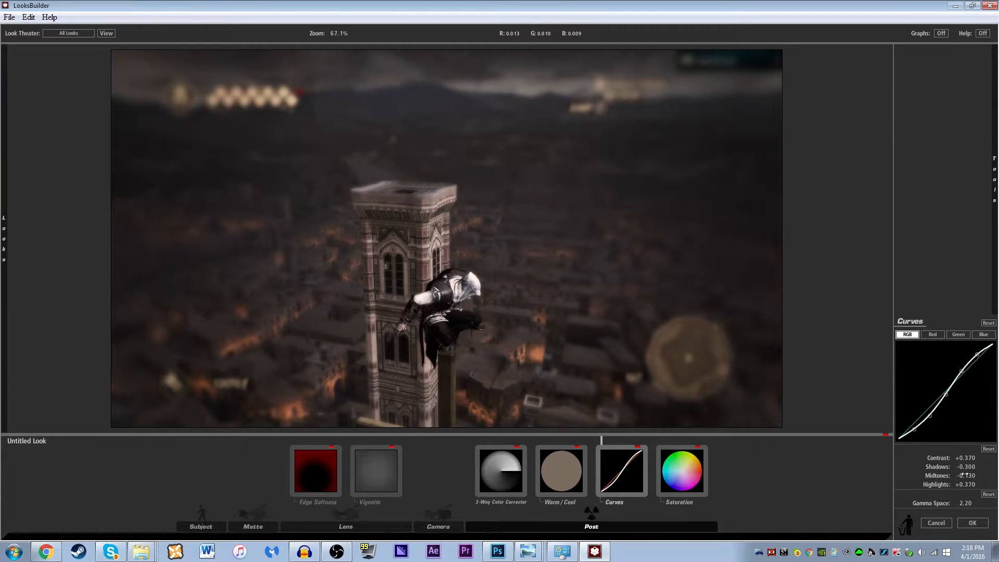
drag(966, 484, 975, 503)
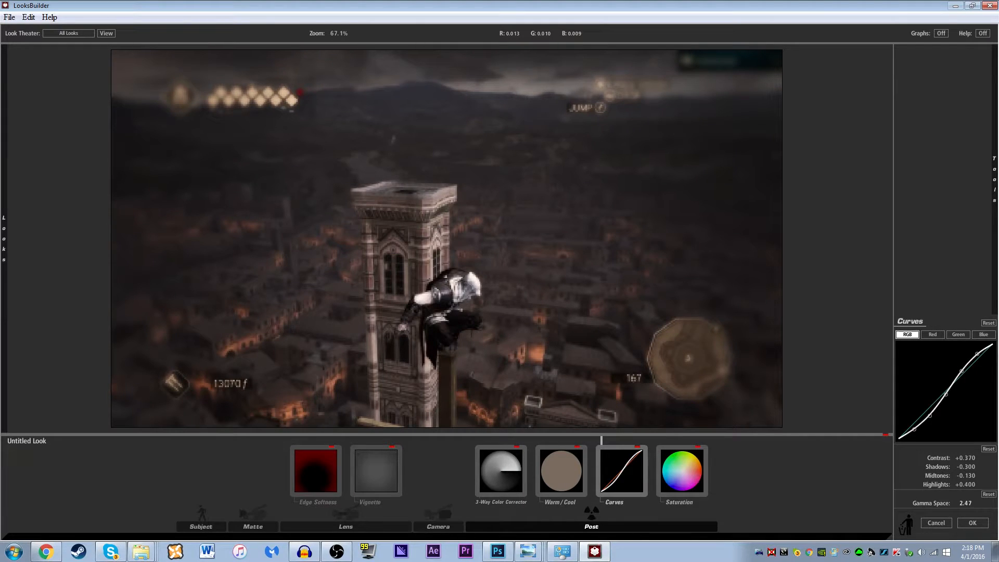
drag(965, 503, 955, 503)
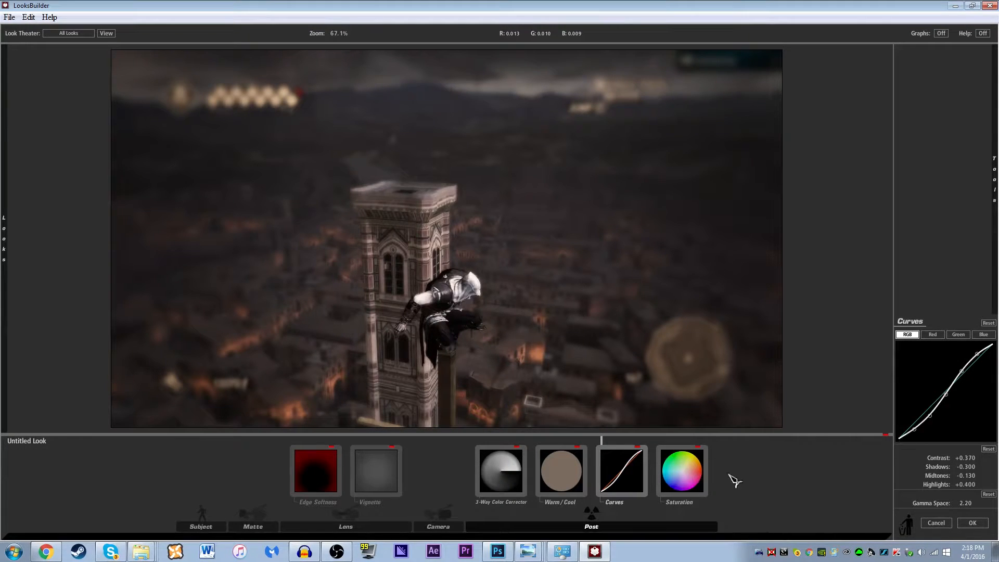
- Compare the image repeatedly with Curves off and on, leave it enabled, and open the 3-Way Color Corrector settings
click(638, 448)
click(638, 448)
click(639, 447)
click(638, 447)
click(637, 447)
click(637, 446)
click(637, 447)
click(639, 447)
click(513, 470)
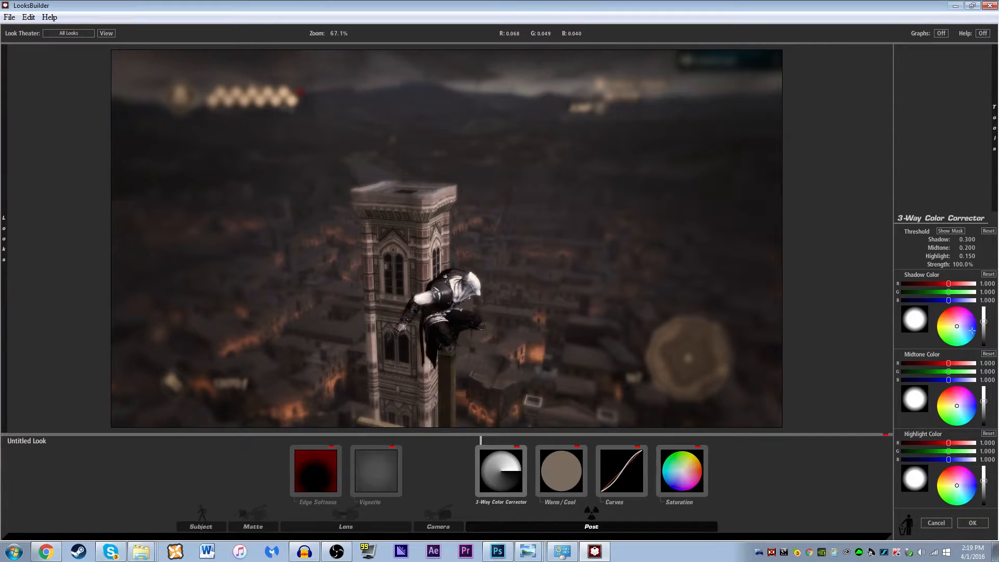
- Try a blue shadow tint in the 3-Way Color Corrector, and settle on warm shadows at R 0.907, G 0.877, B 0.739
drag(957, 263, 947, 263)
drag(963, 330, 965, 332)
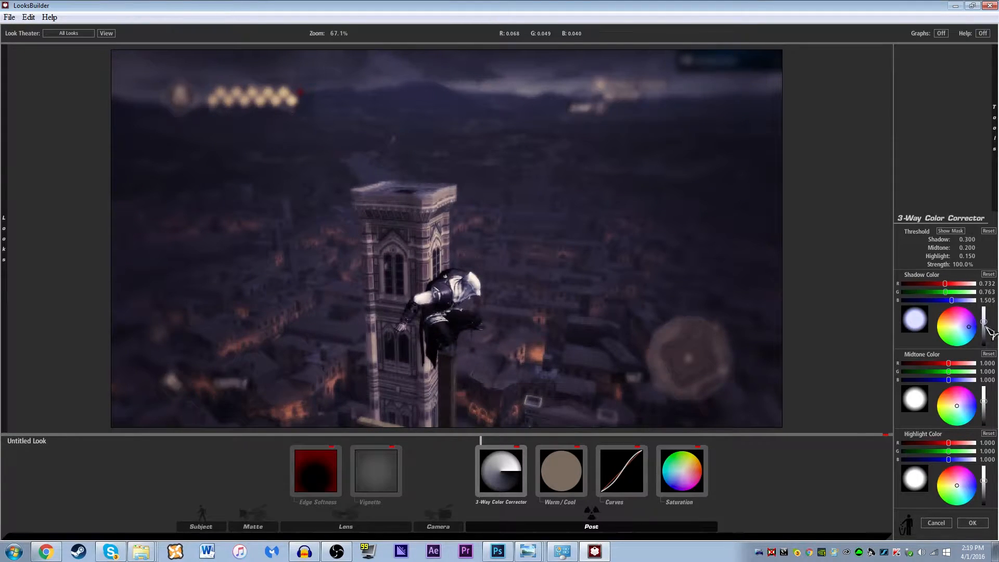
drag(984, 328, 983, 321)
drag(968, 326, 946, 317)
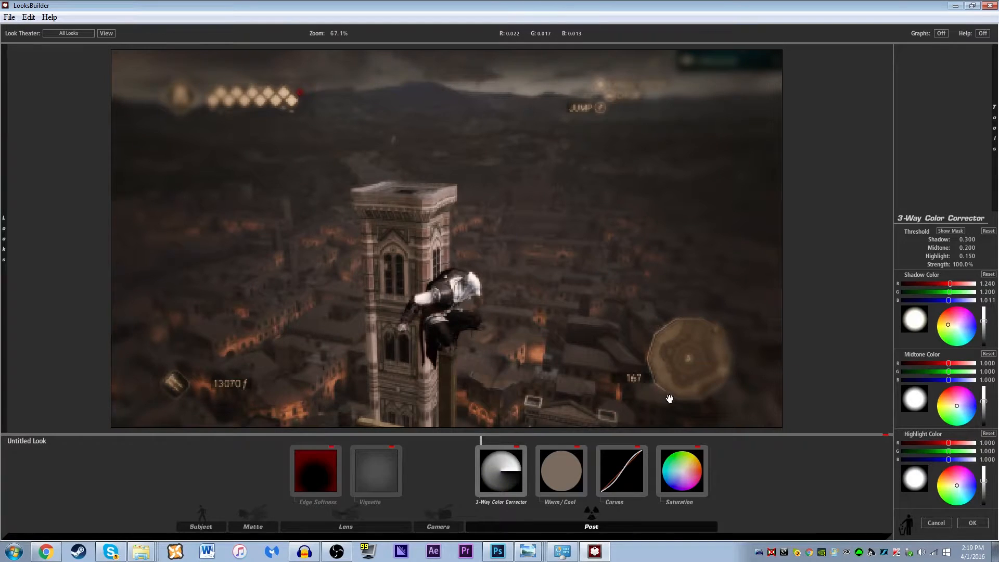
drag(984, 323, 984, 322)
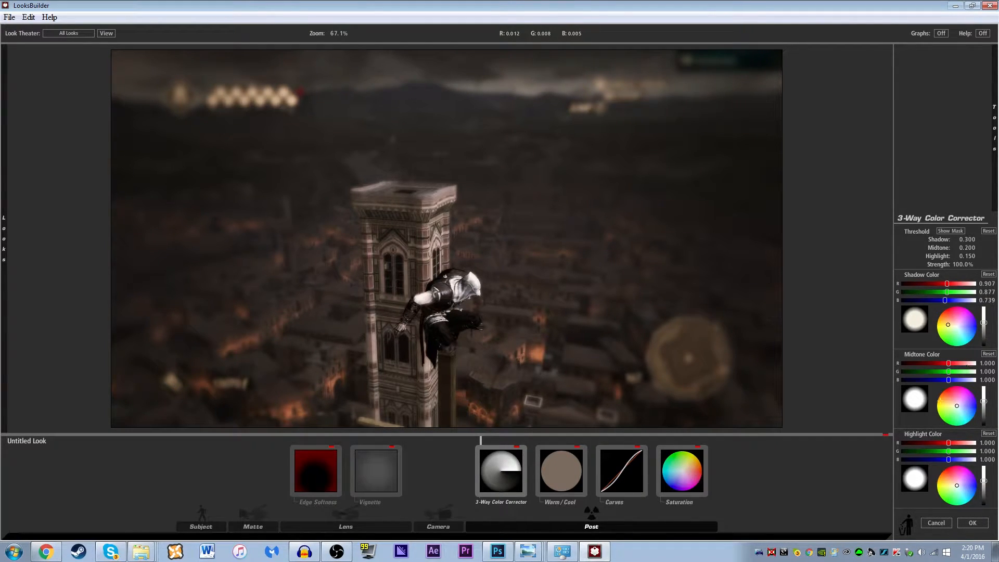
- Shift the midtone color towards warm orange and darken it to R 0.805, G 0.692, B 0.600
mouse_move(956, 406)
mouse_down()
mouse_move(941, 398)
mouse_move(965, 397)
mouse_move(955, 417)
mouse_move(964, 411)
mouse_up()
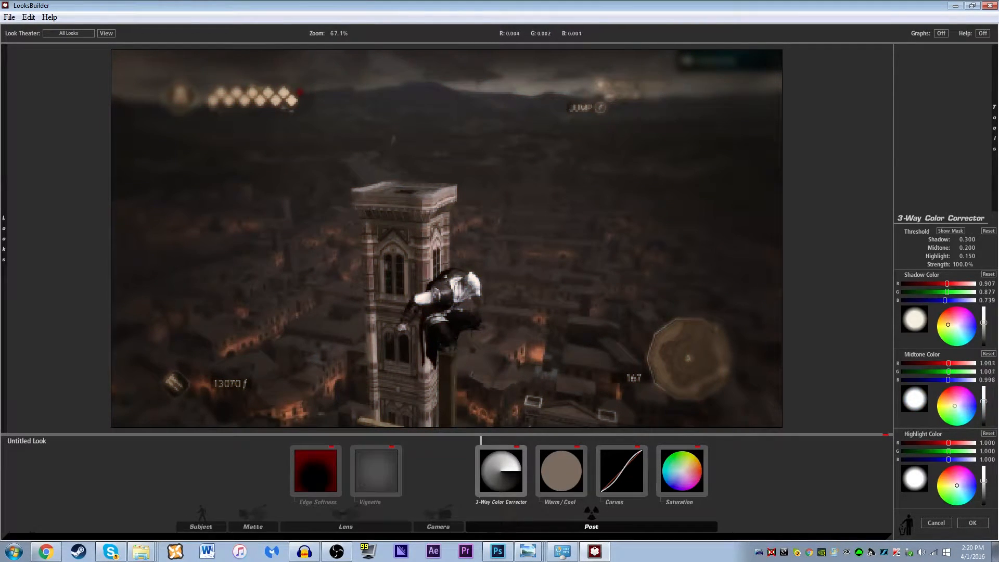
drag(953, 401, 951, 403)
mouse_move(952, 404)
mouse_down()
mouse_move(973, 404)
mouse_move(950, 403)
mouse_up()
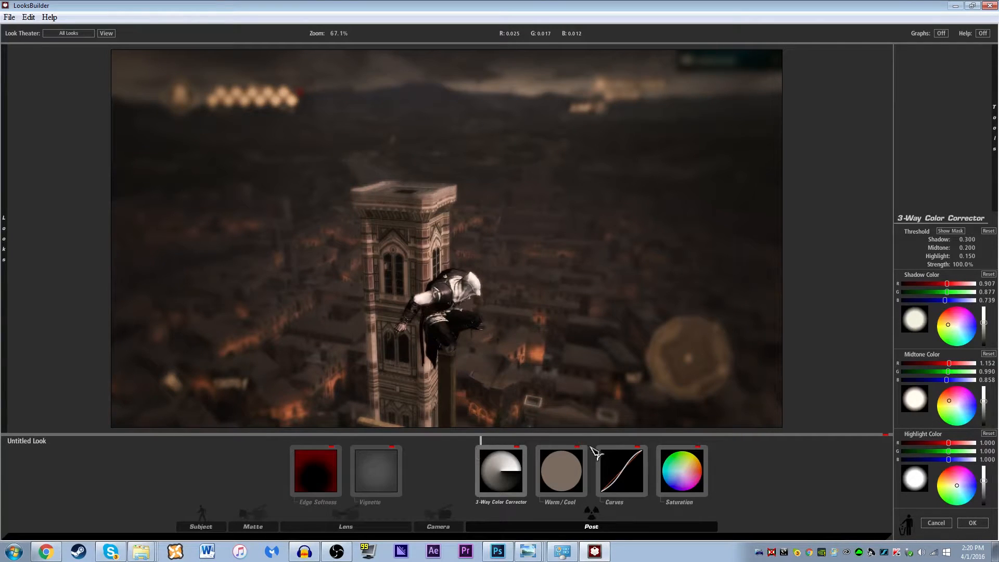
drag(983, 401, 983, 401)
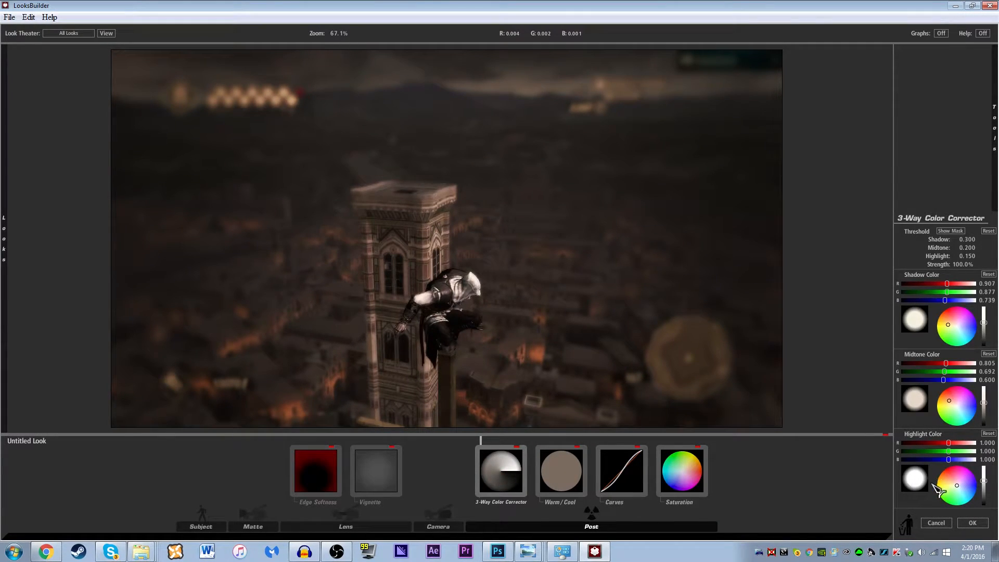
- Set the highlight color to a bright warm yellow at R 2.288, G 2.181, B 1.339, and compare with the corrector off and on
mouse_move(957, 485)
mouse_down()
mouse_move(975, 490)
mouse_move(945, 484)
mouse_up()
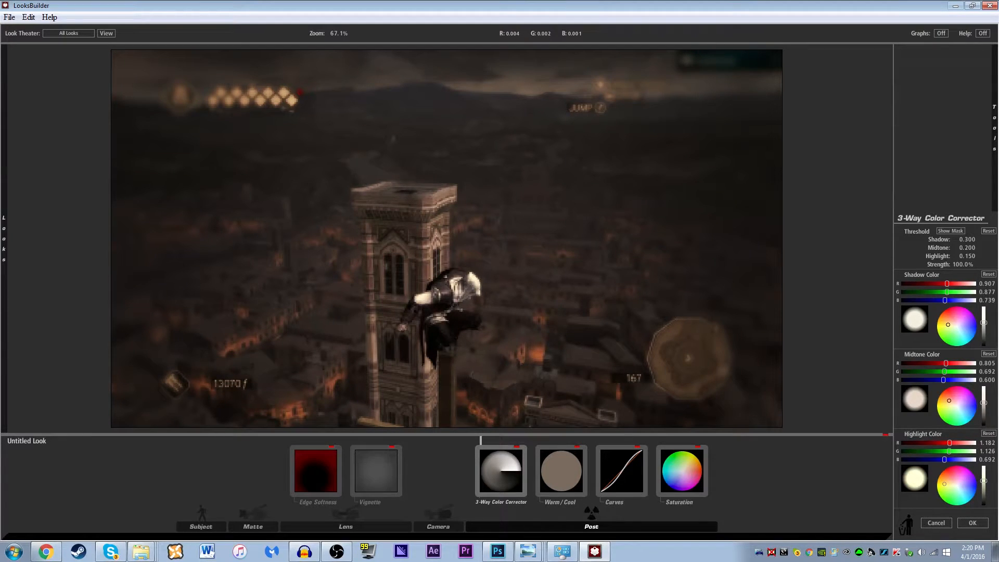
drag(983, 481, 984, 478)
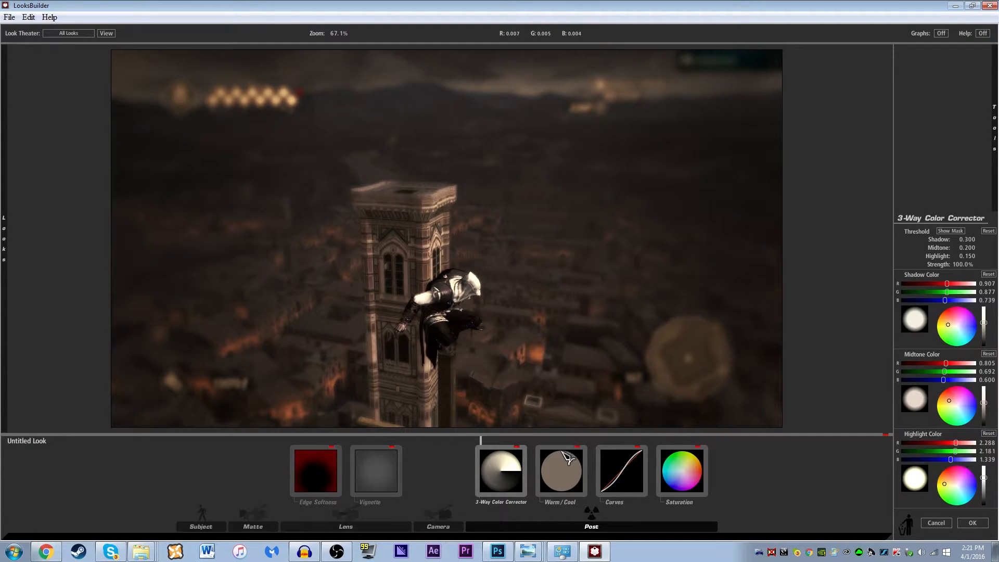
click(519, 449)
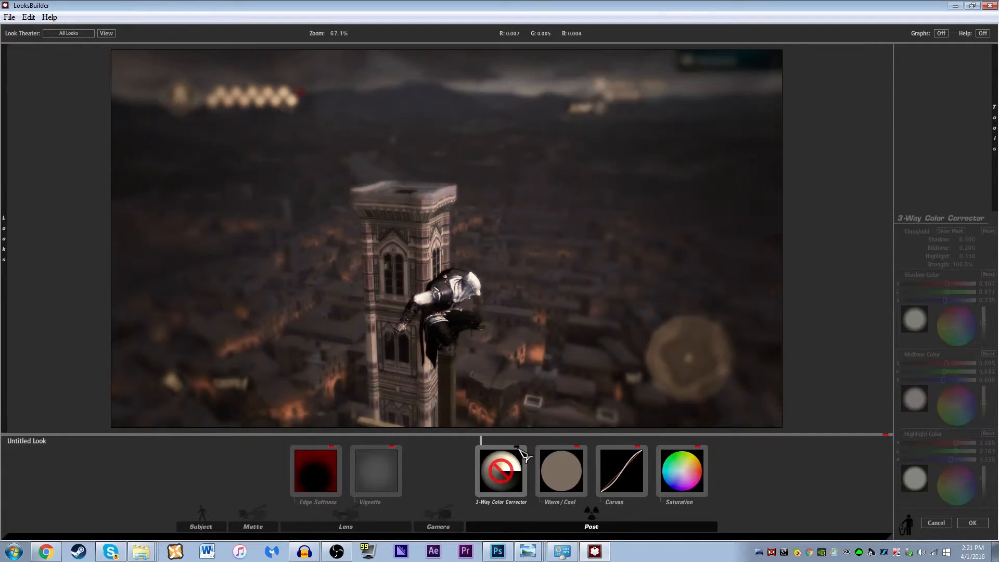
click(519, 448)
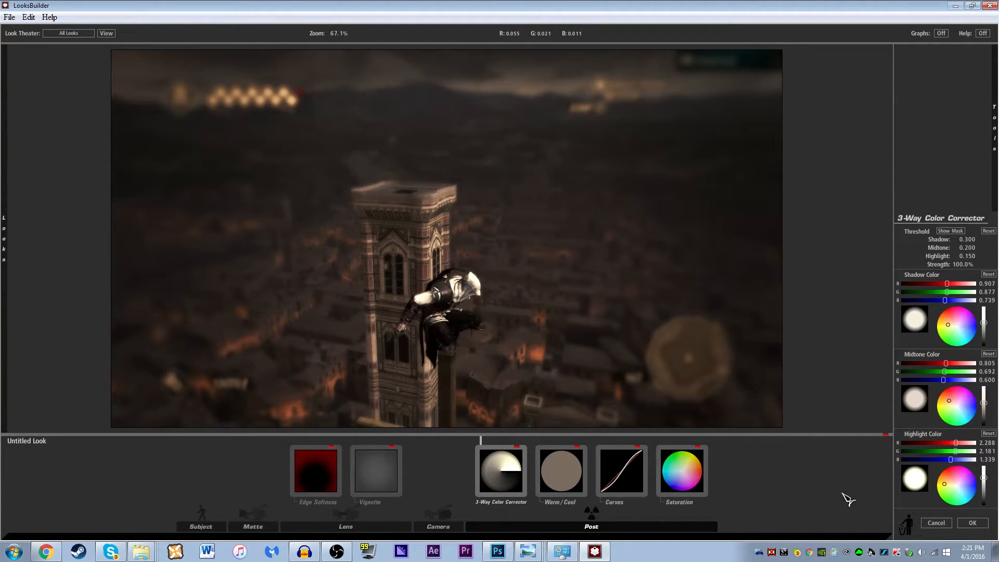
- Compare the image with Edge Softness, Vignette, 3-Way Color Corrector, Warm/Cool and Curves all switched off and back on
click(338, 455)
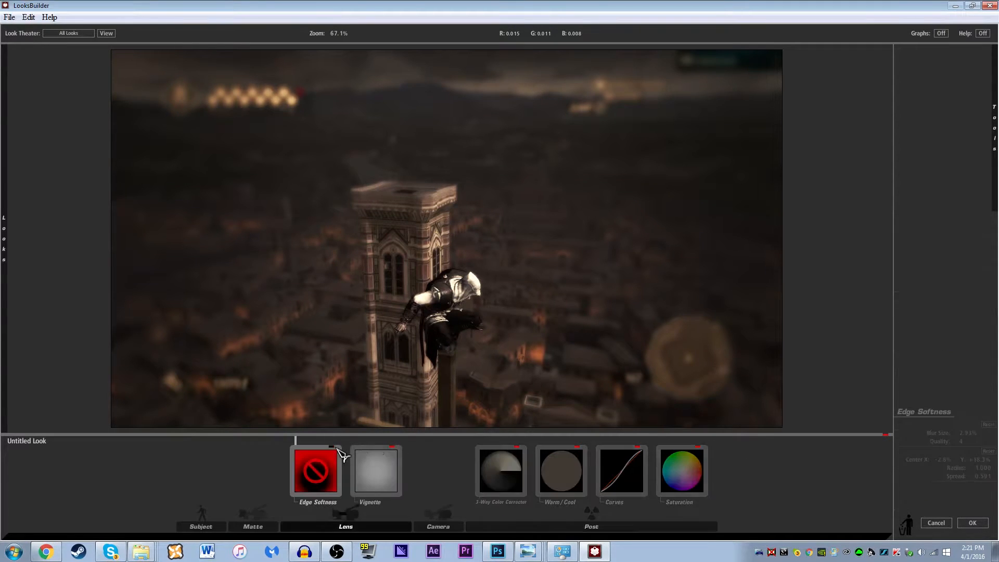
click(395, 457)
click(525, 452)
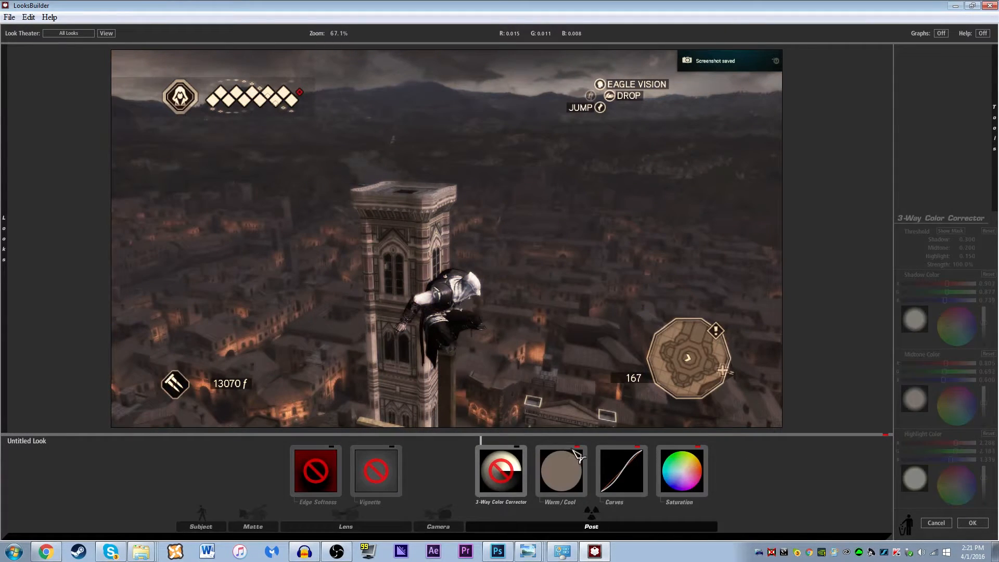
click(581, 447)
click(640, 448)
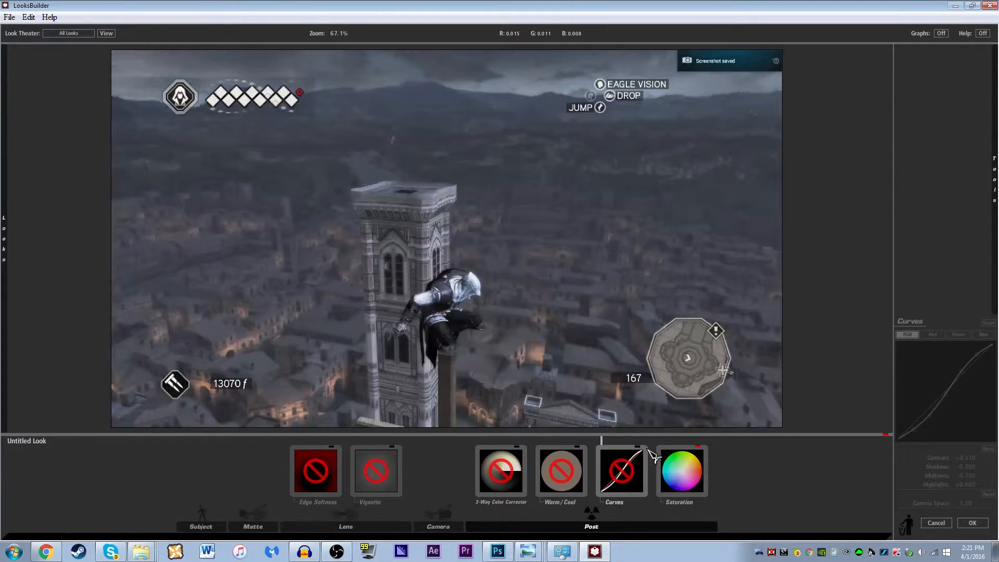
click(640, 448)
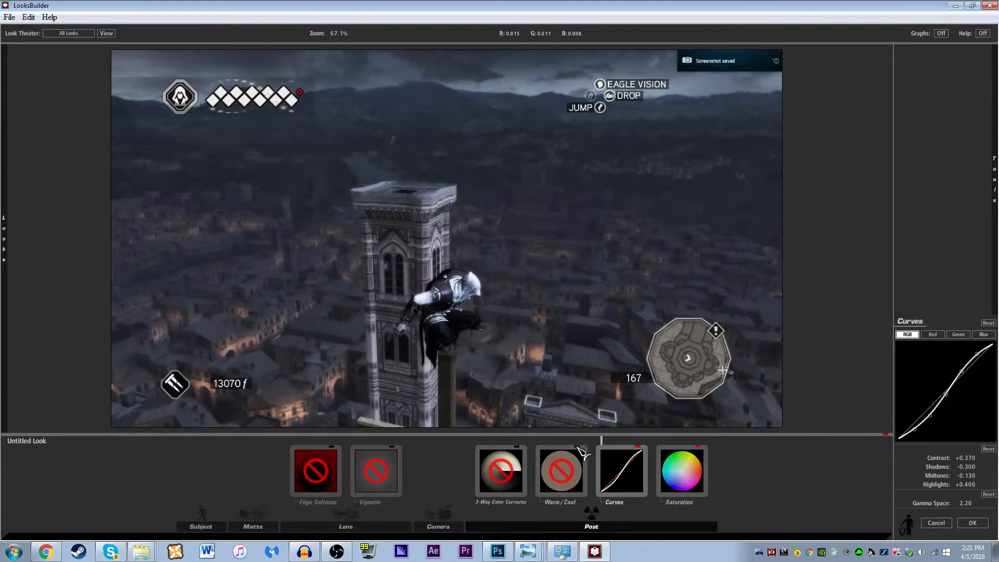
click(578, 449)
click(523, 451)
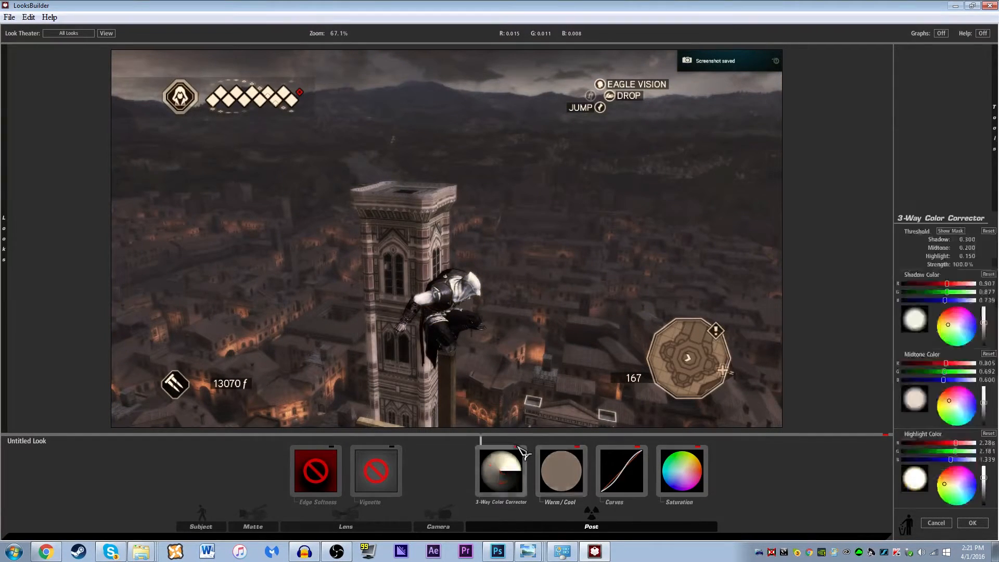
click(394, 449)
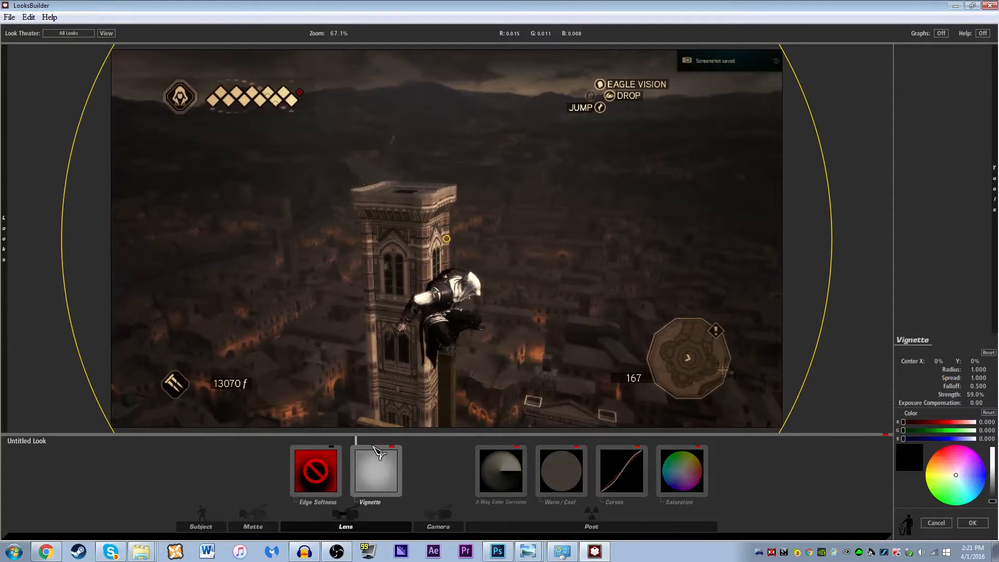
click(333, 449)
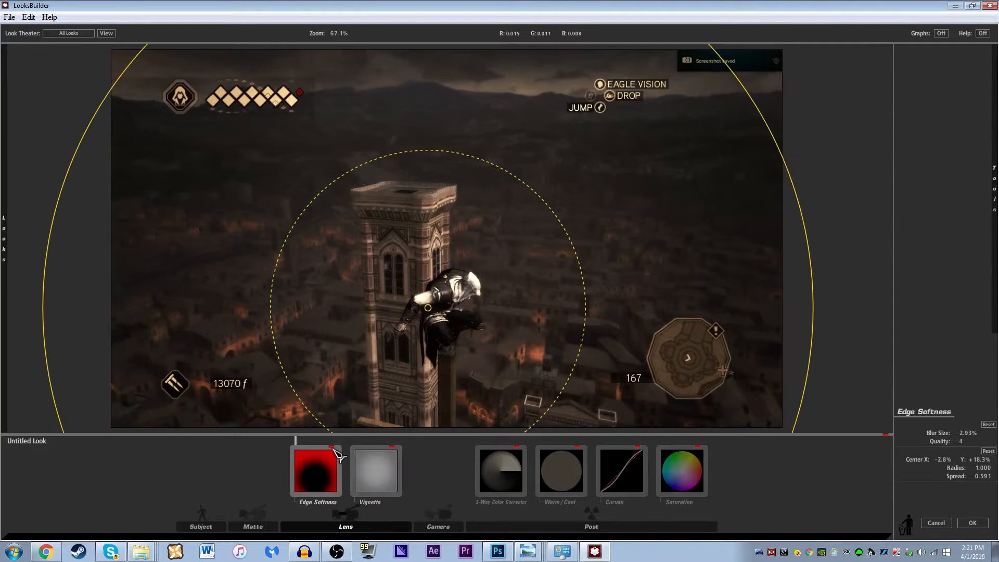
- Set the Saturation effect to 117.0% after trying higher values, and compare the image with it off and on
click(696, 476)
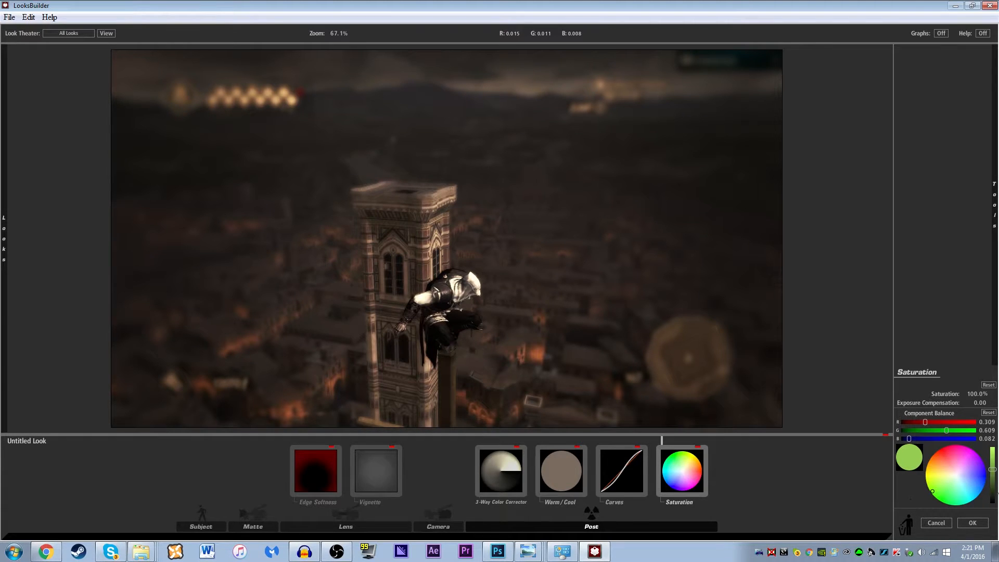
drag(977, 394, 989, 394)
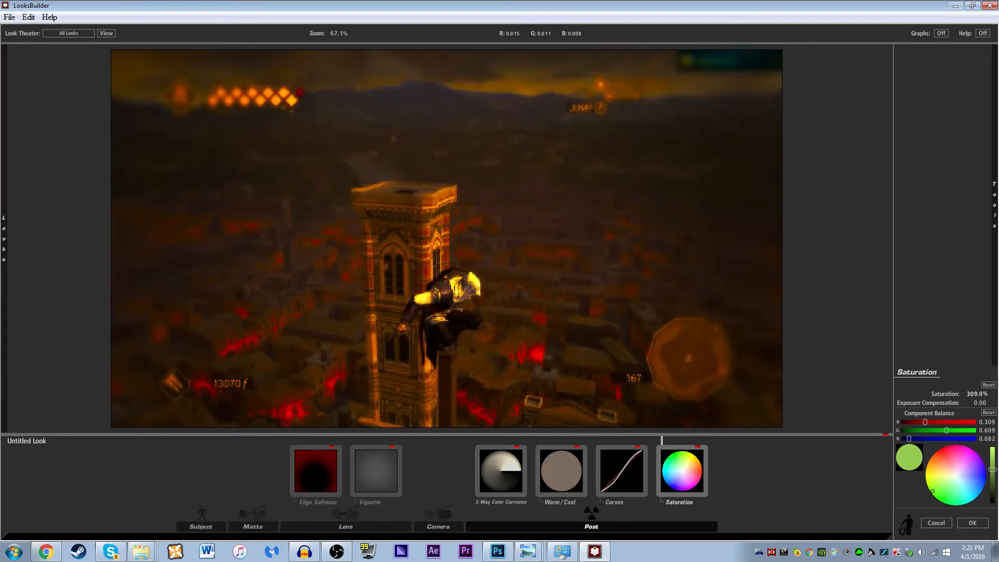
drag(986, 394, 981, 394)
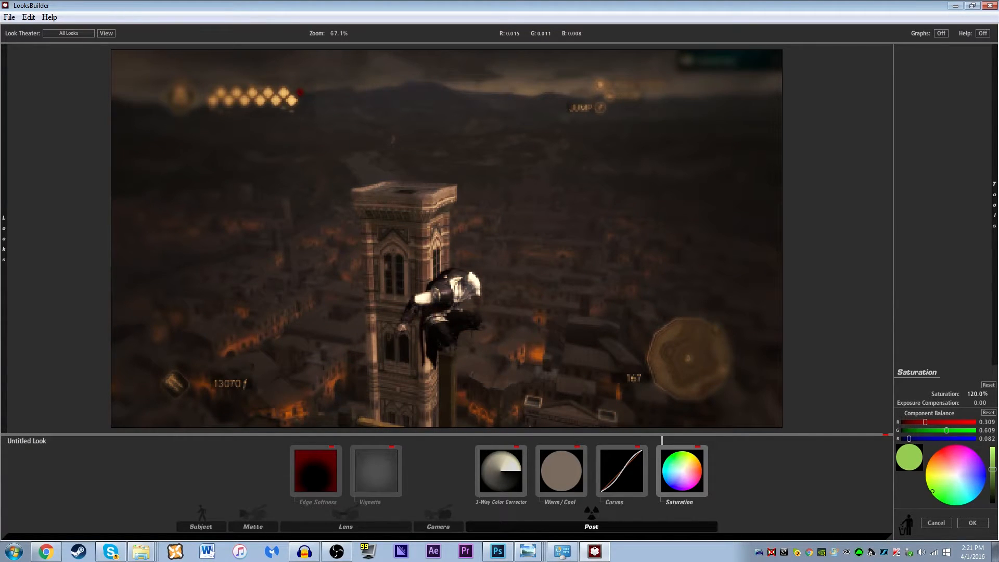
click(698, 447)
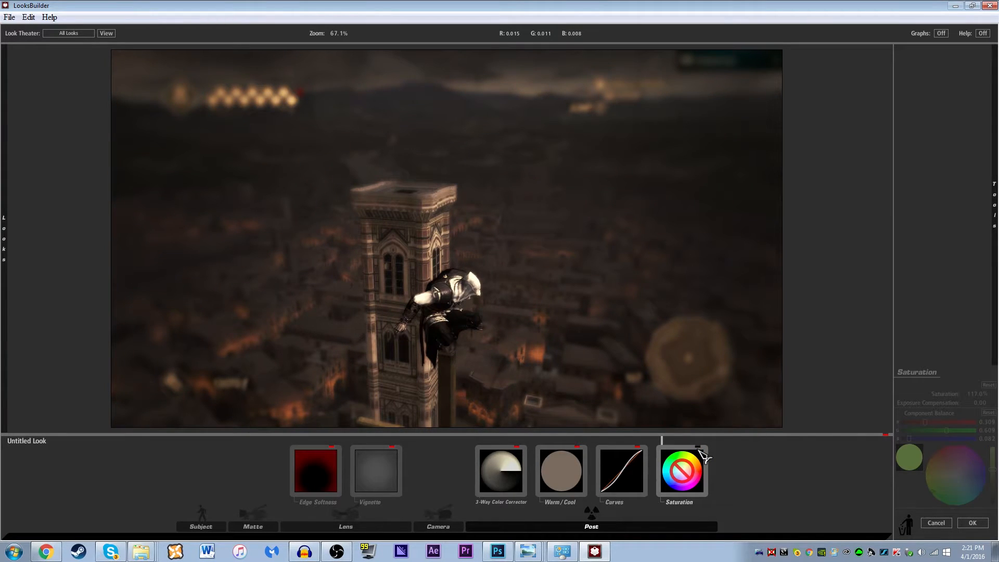
click(699, 448)
click(698, 447)
click(699, 447)
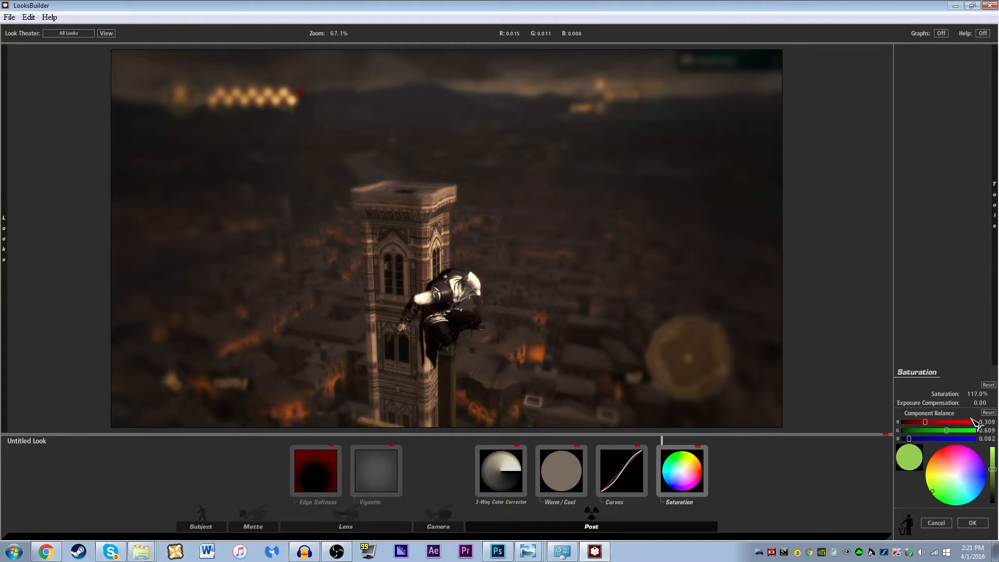
- Recheck the image with the Saturation effect off and on, and apply the finished look to the screenshot
mouse_move(980, 393)
mouse_down()
mouse_move(969, 394)
mouse_move(980, 394)
mouse_up()
click(698, 448)
click(699, 448)
click(936, 522)
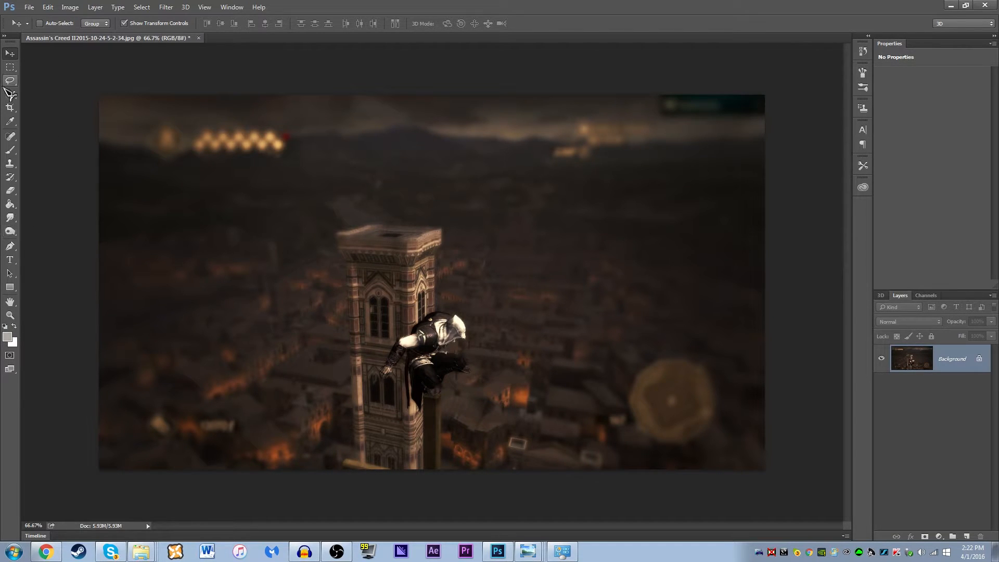
- Crop the image to a wide frame around the tower top and the crouching character, cutting off the game's interface elements
click(10, 107)
drag(431, 468, 436, 438)
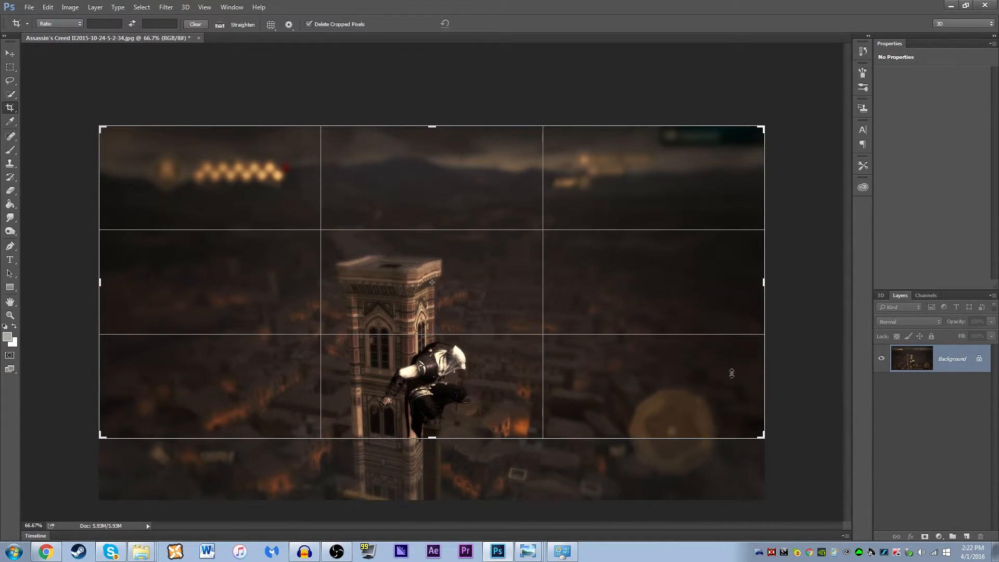
drag(764, 278, 697, 296)
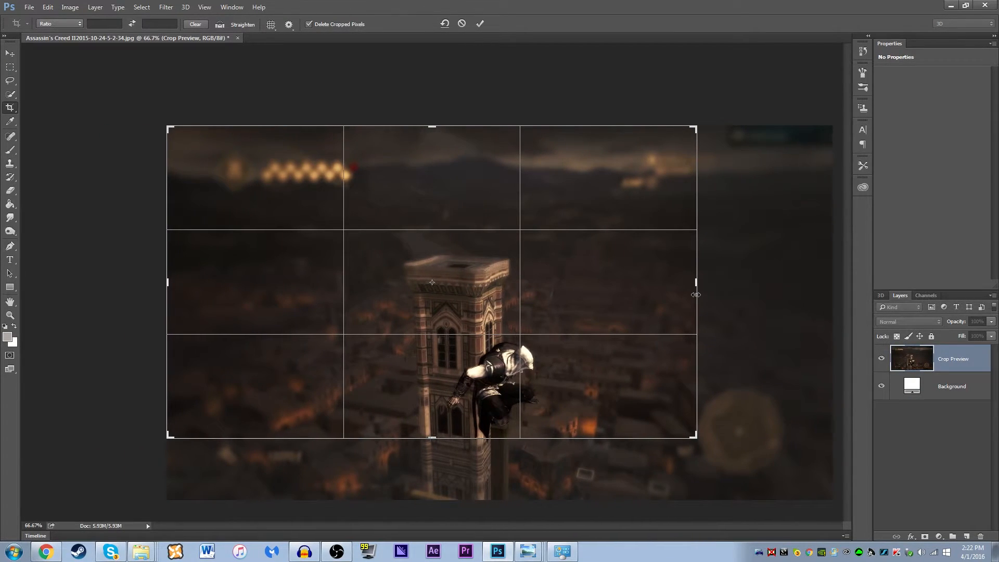
drag(428, 122, 441, 156)
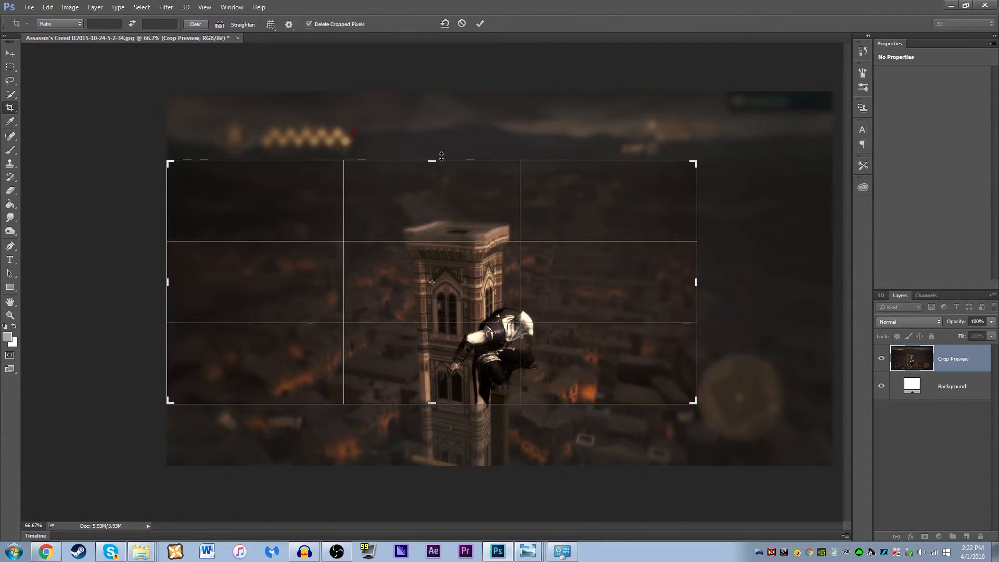
drag(435, 400, 436, 401)
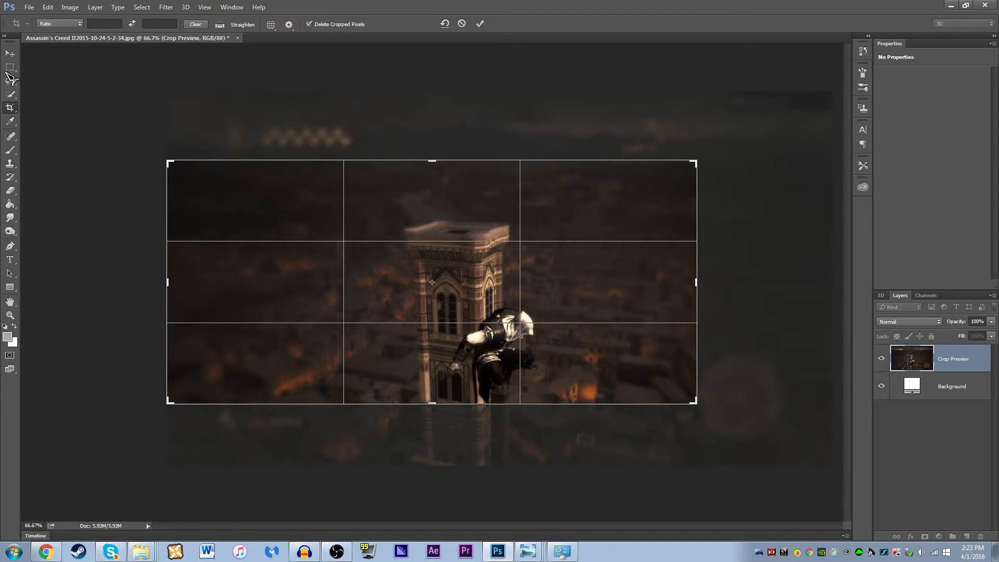
click(10, 53)
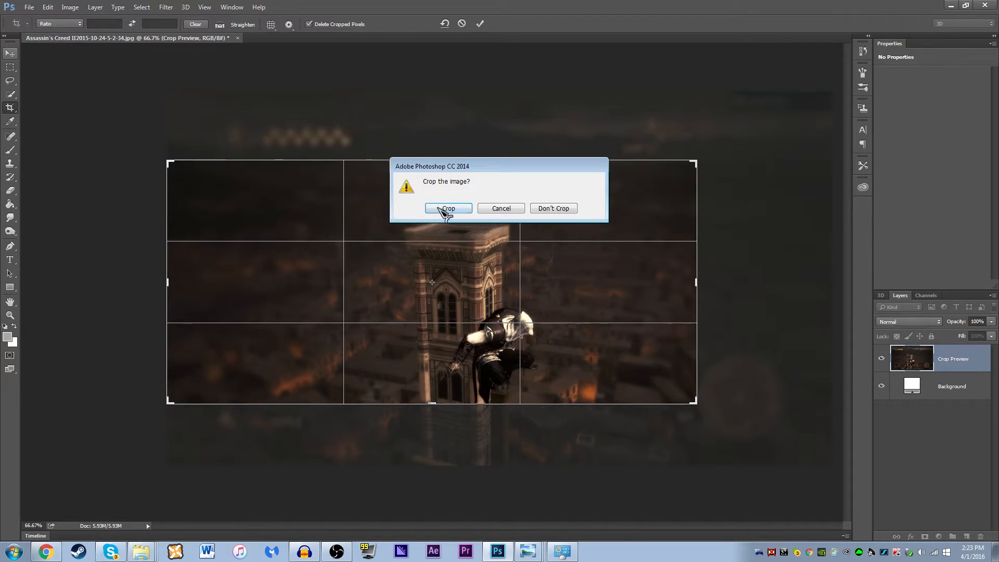
click(448, 208)
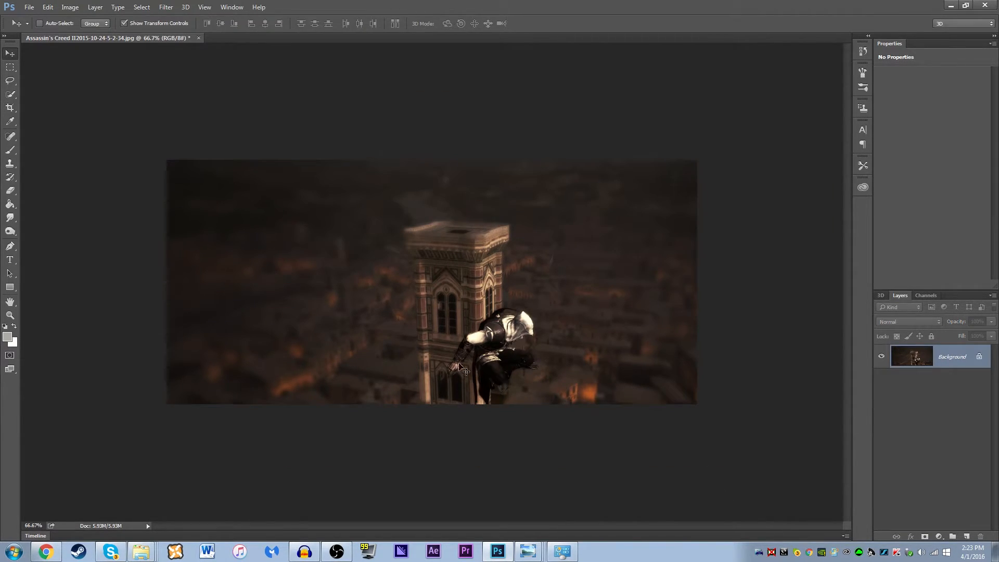
- Compare the cropped, graded image with the original screenshot in Windows Photo Viewer, and return to Photoshop
key(ctrl+plus)
scroll(320, 431, up, 1)
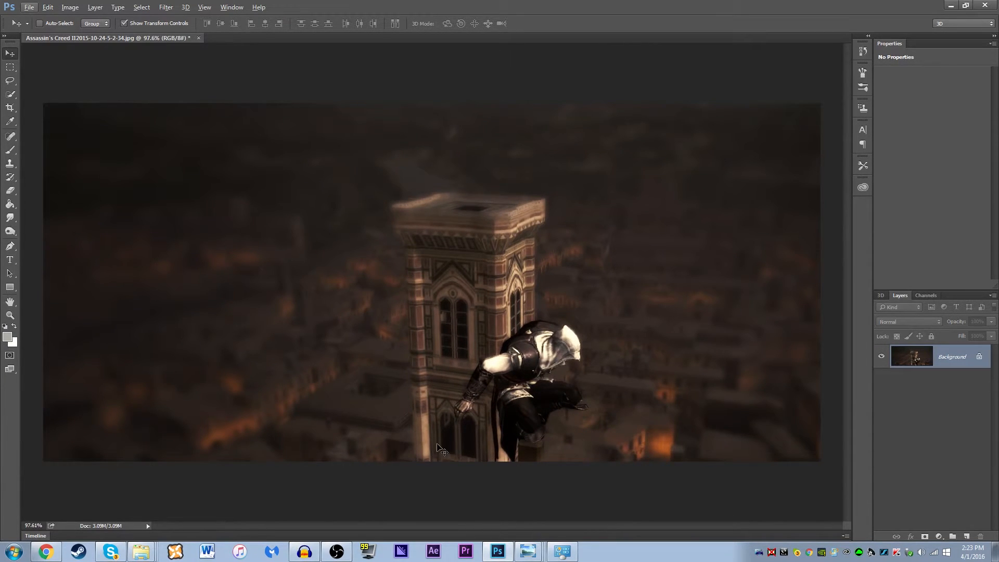
click(540, 550)
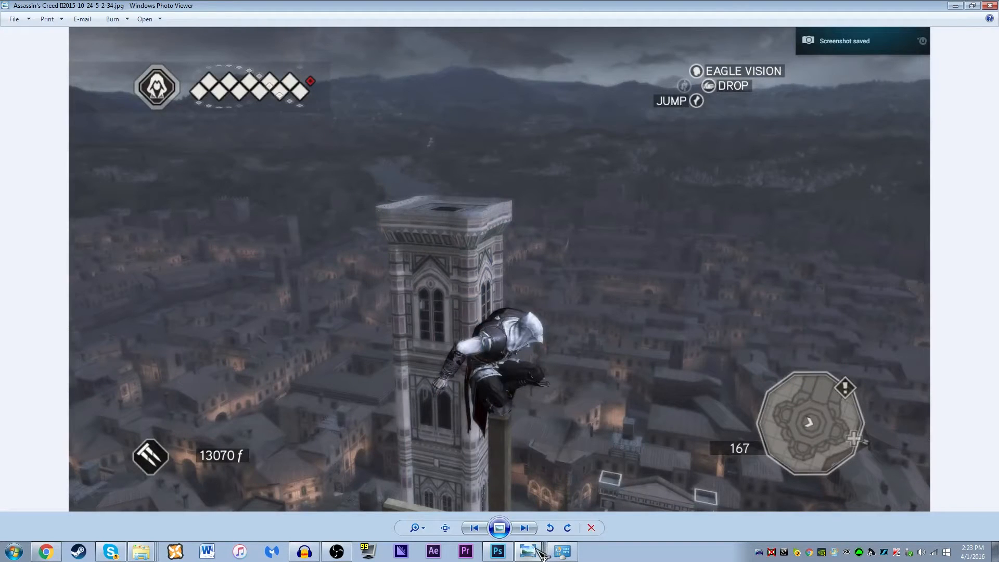
click(505, 554)
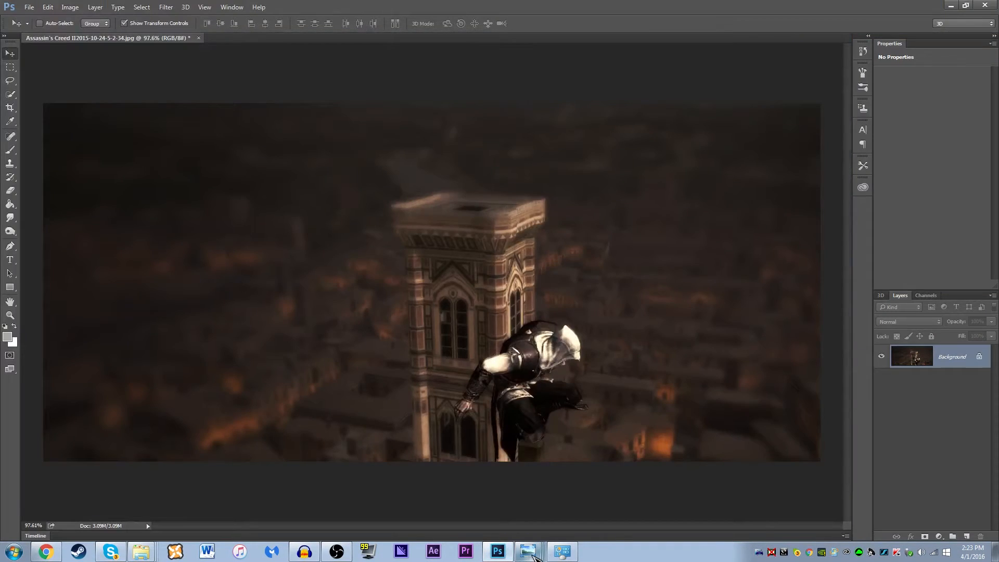
key(alt+Tab)
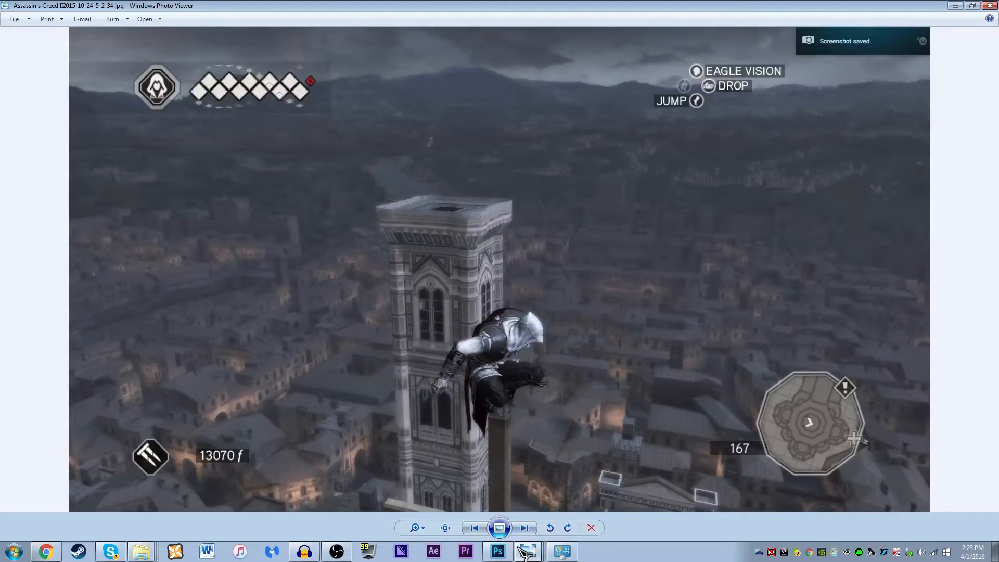
click(497, 553)
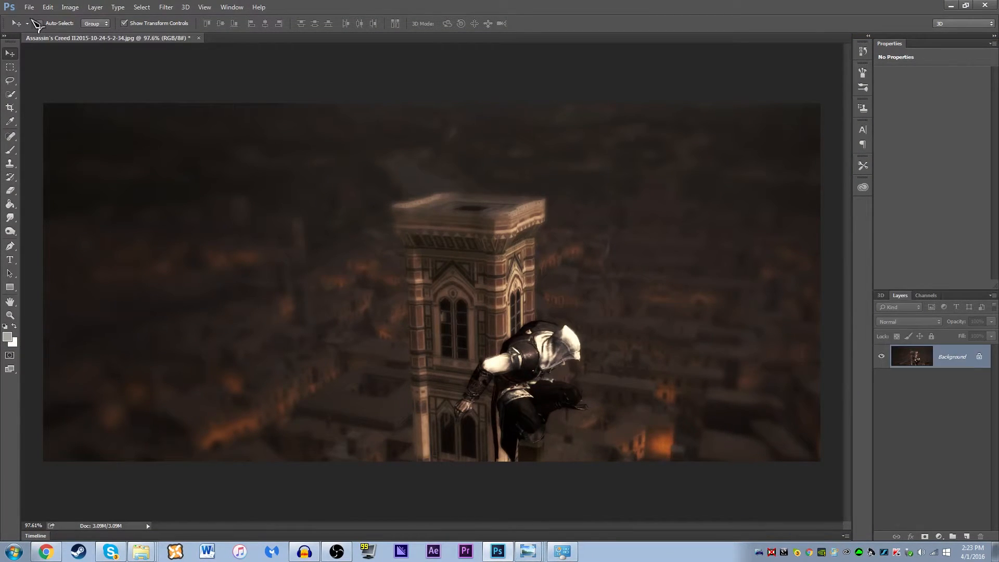
- Open the cropped, graded image in the Save for Web export dialog
click(29, 7)
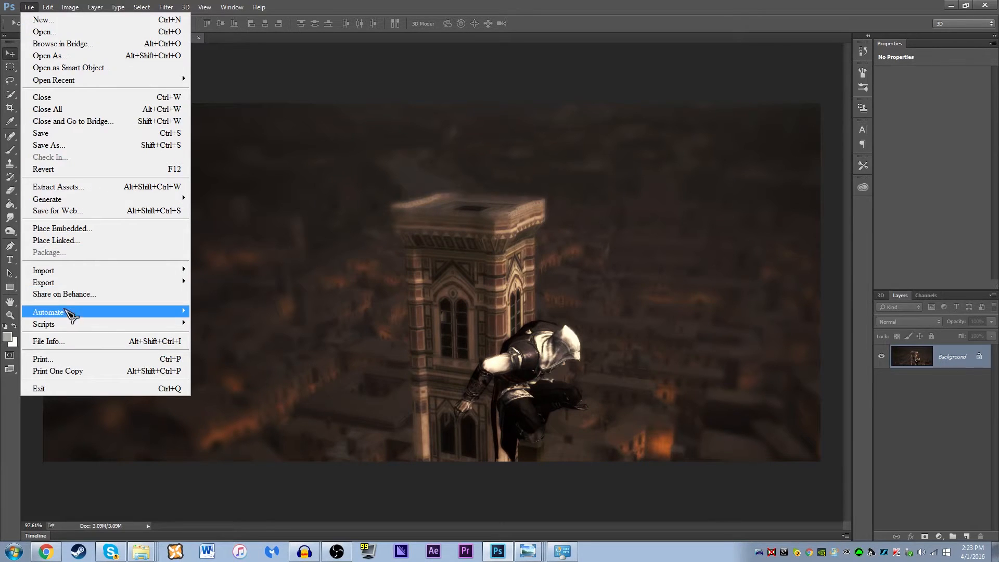
mouse_move(83, 281)
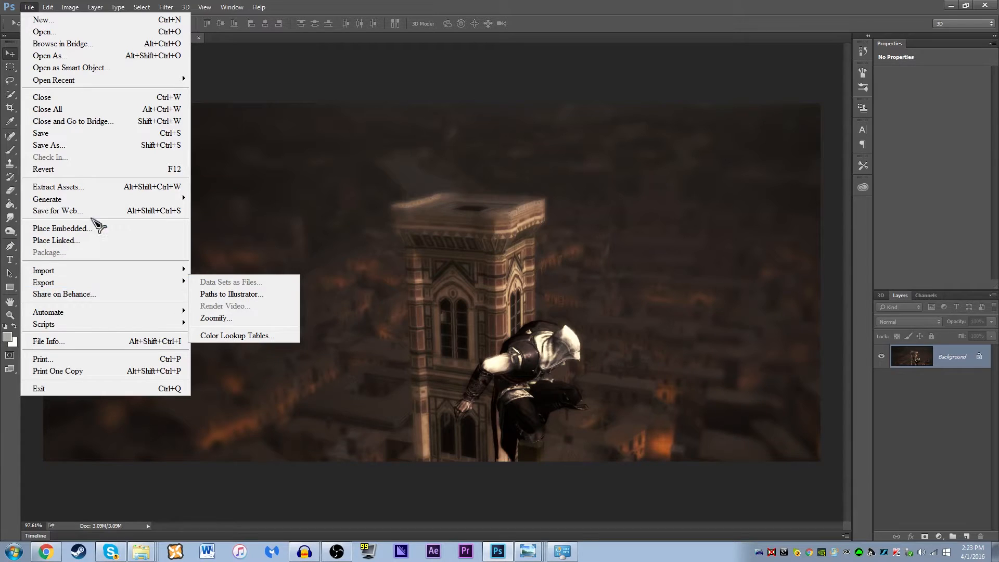
click(99, 210)
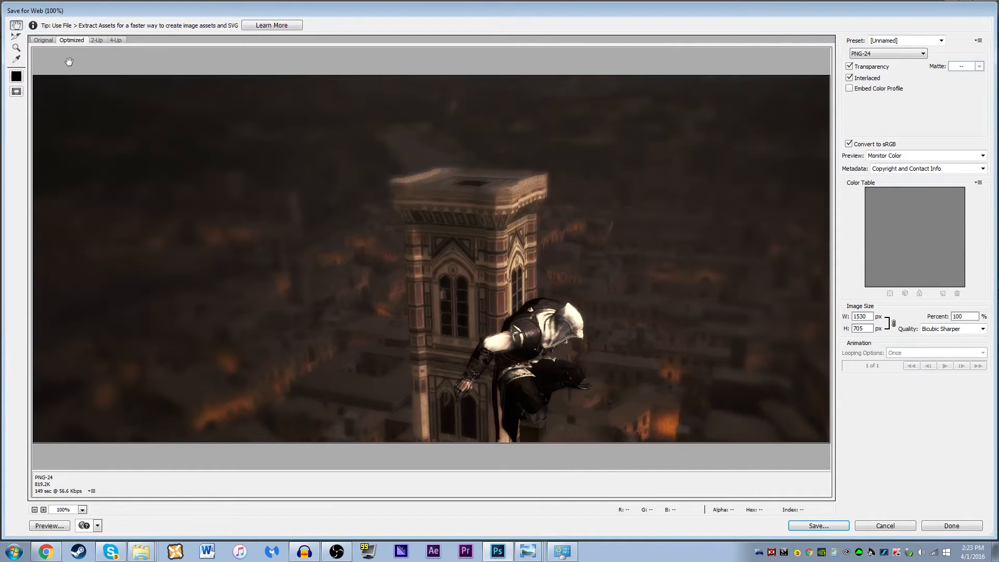
- Compare the Original, Optimized, 2-Up and 4-Up previews of the export, and return to the Optimized preview
click(43, 40)
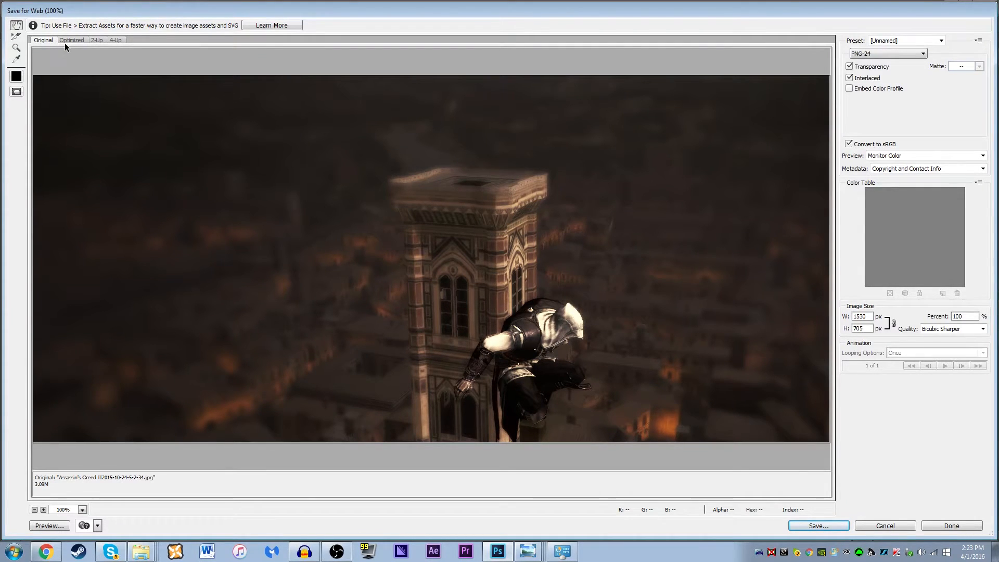
click(70, 40)
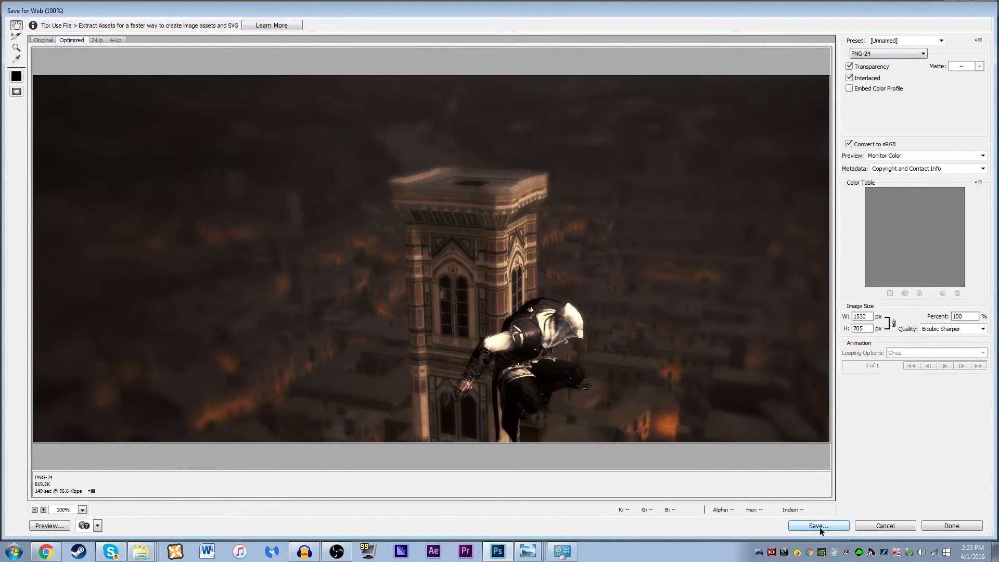
click(97, 41)
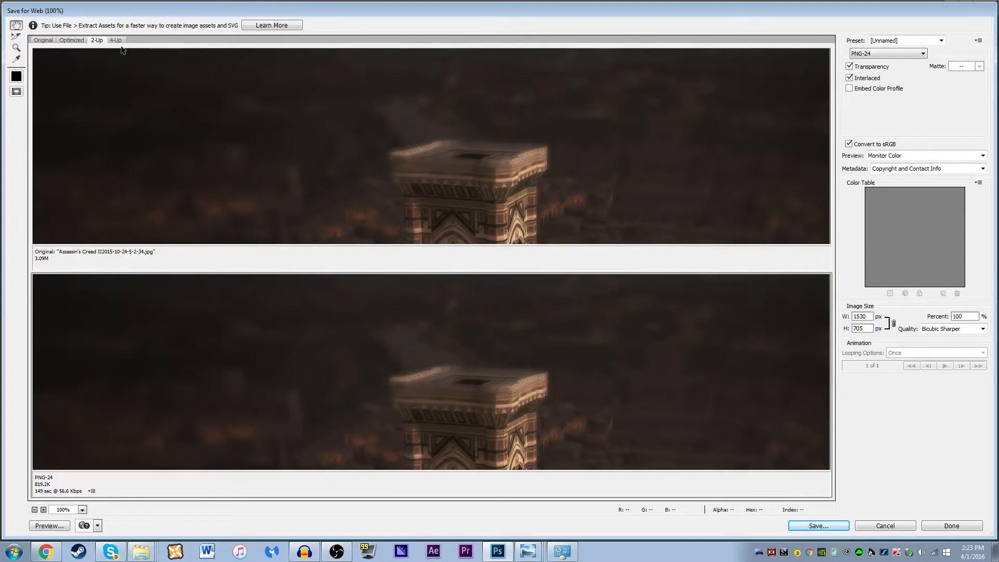
click(116, 40)
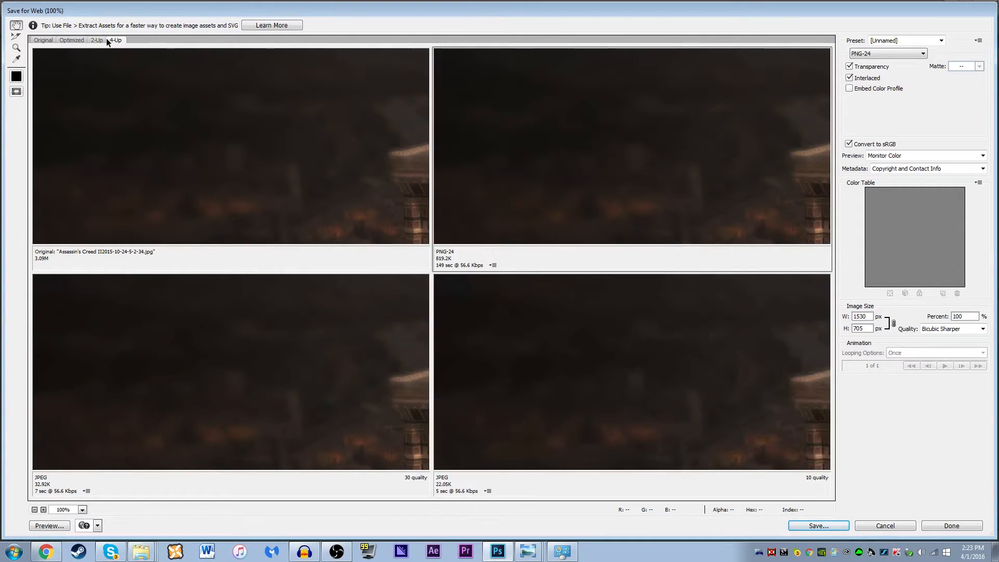
click(72, 41)
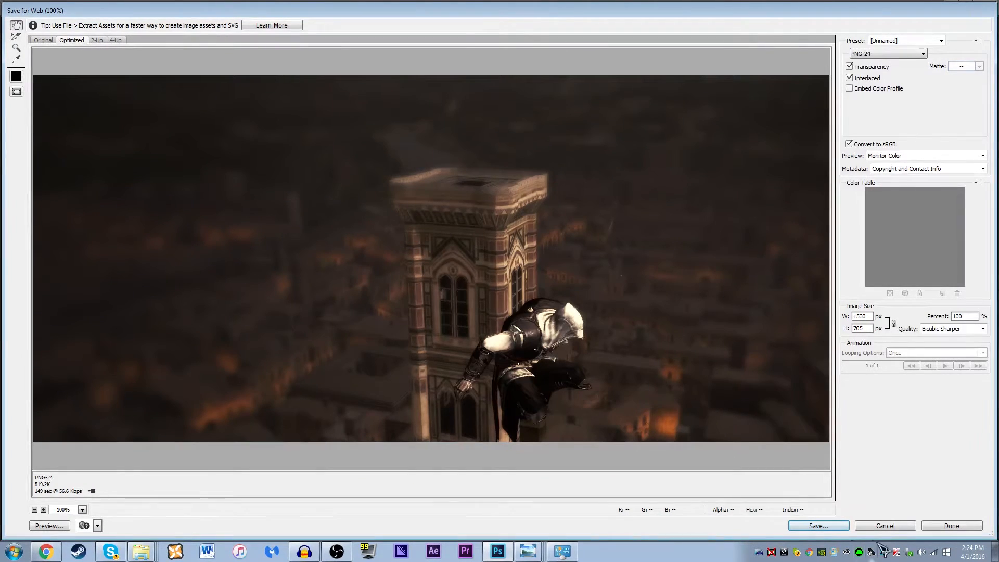
- Try the JPEG, PNG-24, GIF and WBMP export formats on the image and check each preview
click(865, 54)
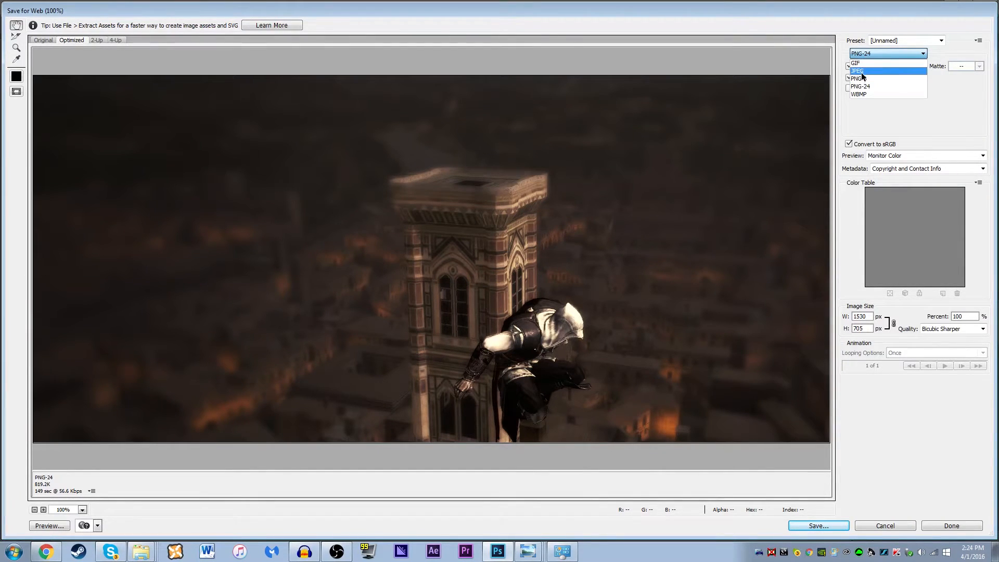
click(857, 71)
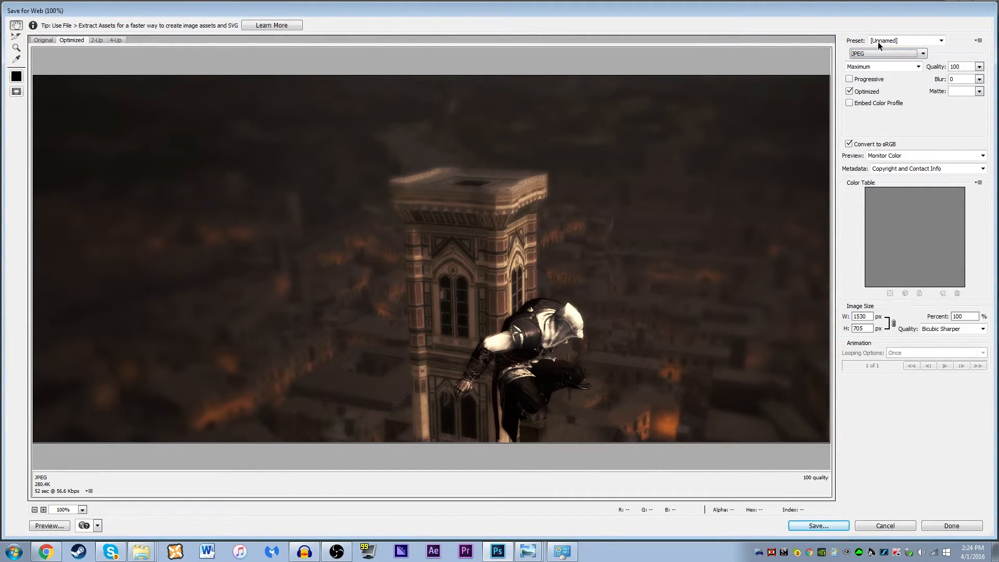
click(900, 55)
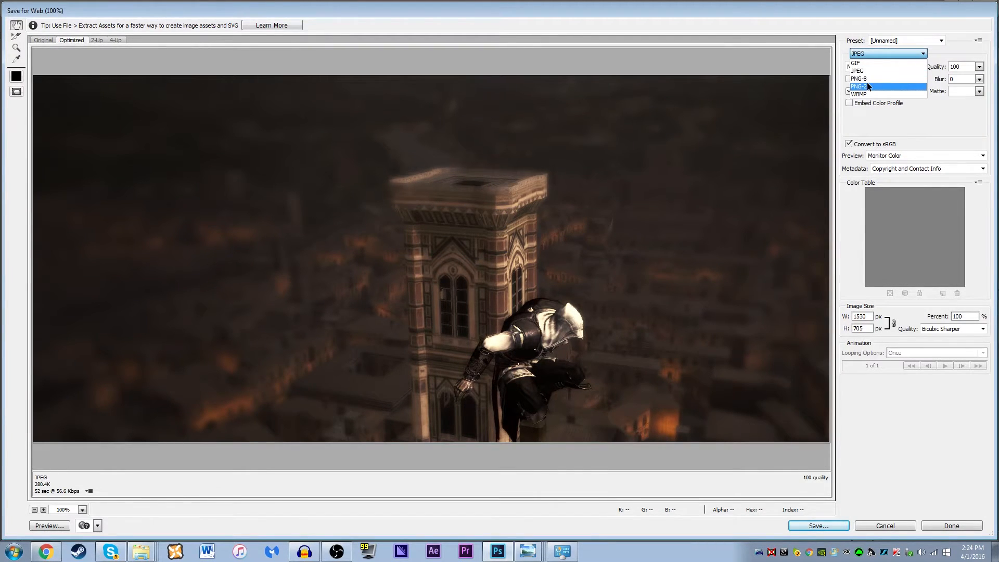
click(867, 86)
click(872, 55)
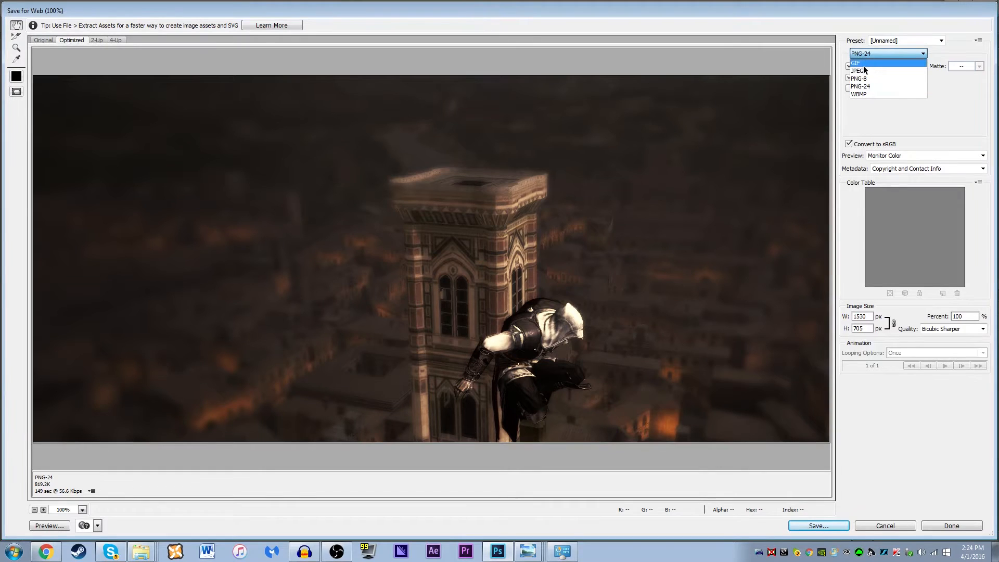
click(862, 61)
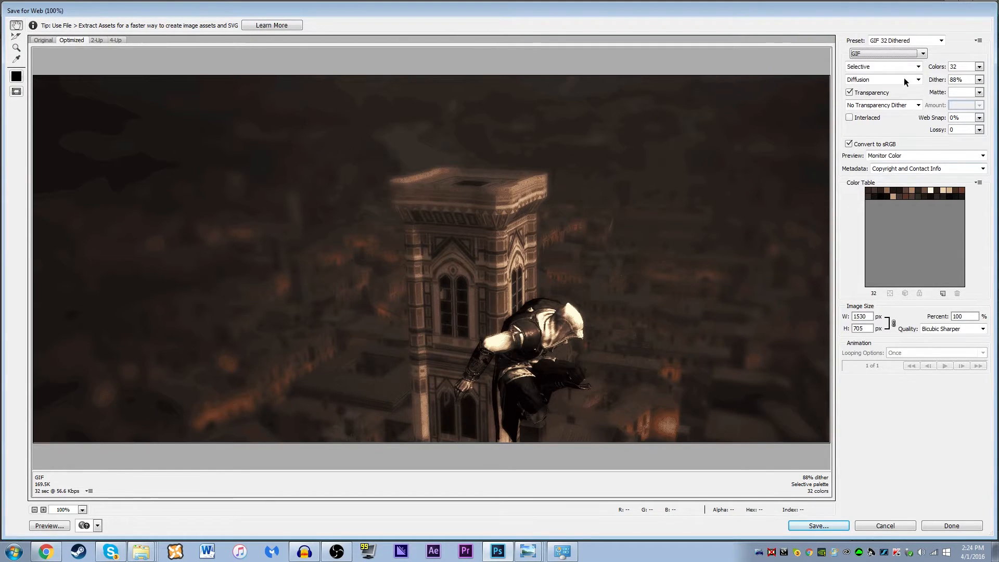
click(881, 51)
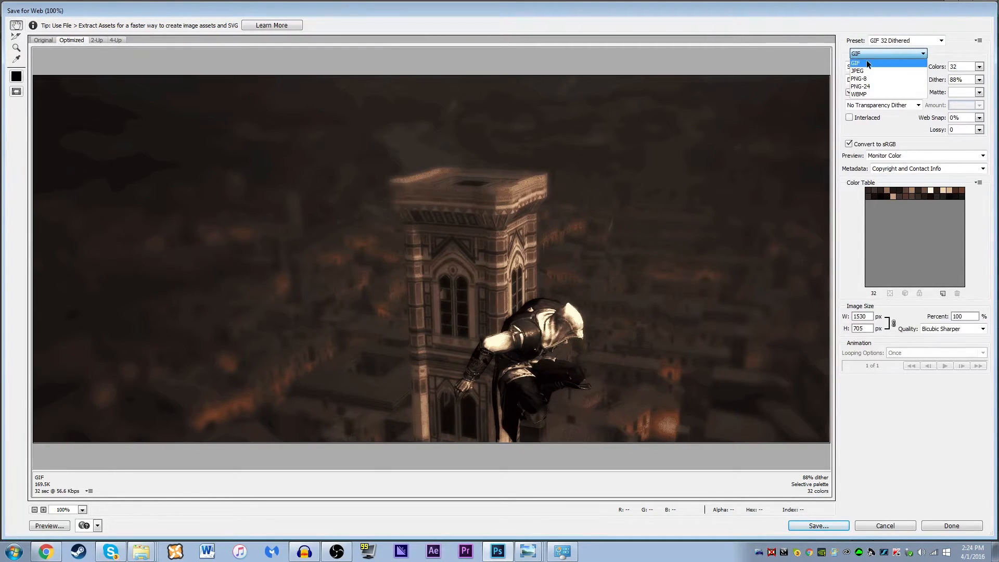
click(865, 94)
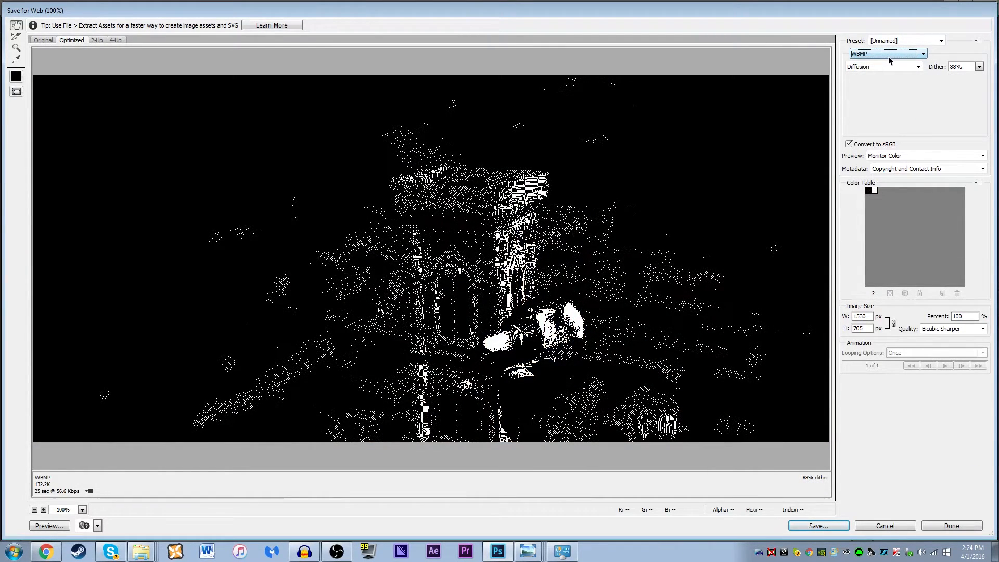
- Set the export format to PNG-24 and save the image in the Assassin's Creed folder
click(889, 54)
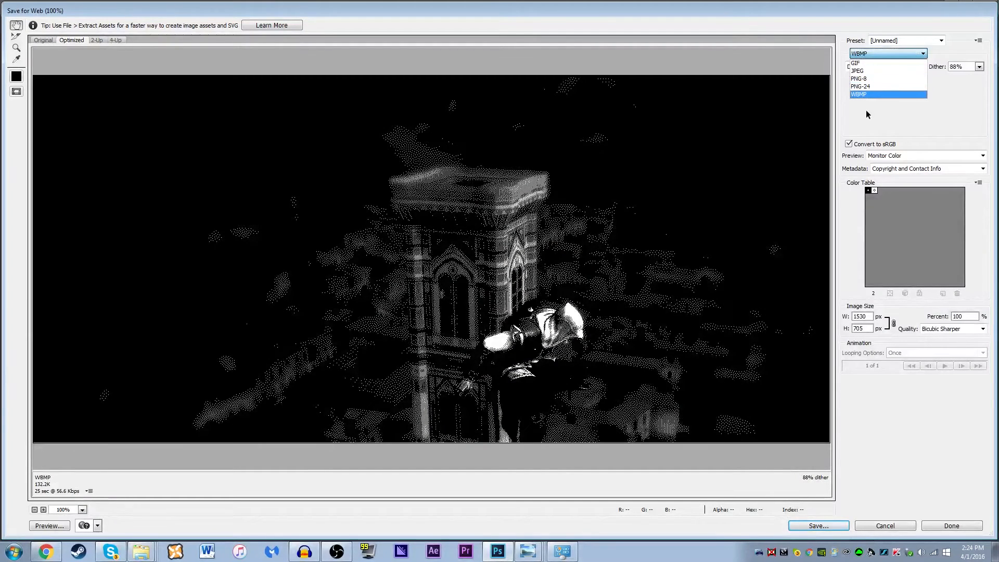
click(873, 86)
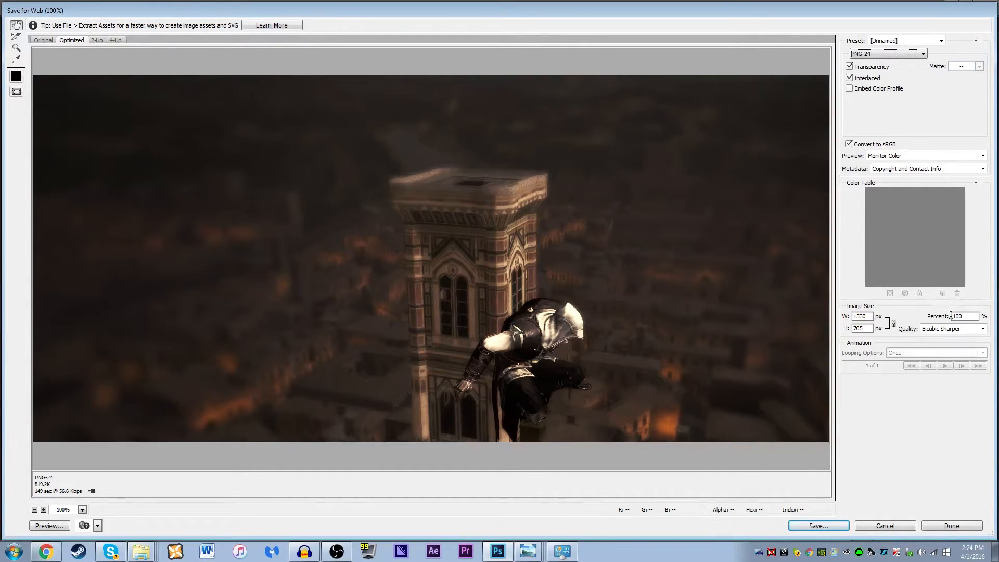
click(831, 524)
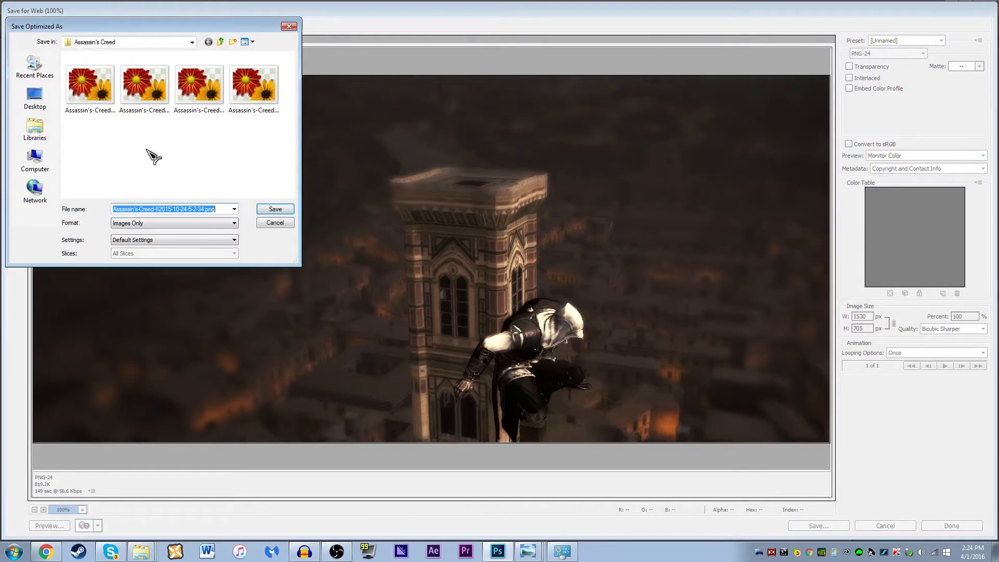
click(276, 209)
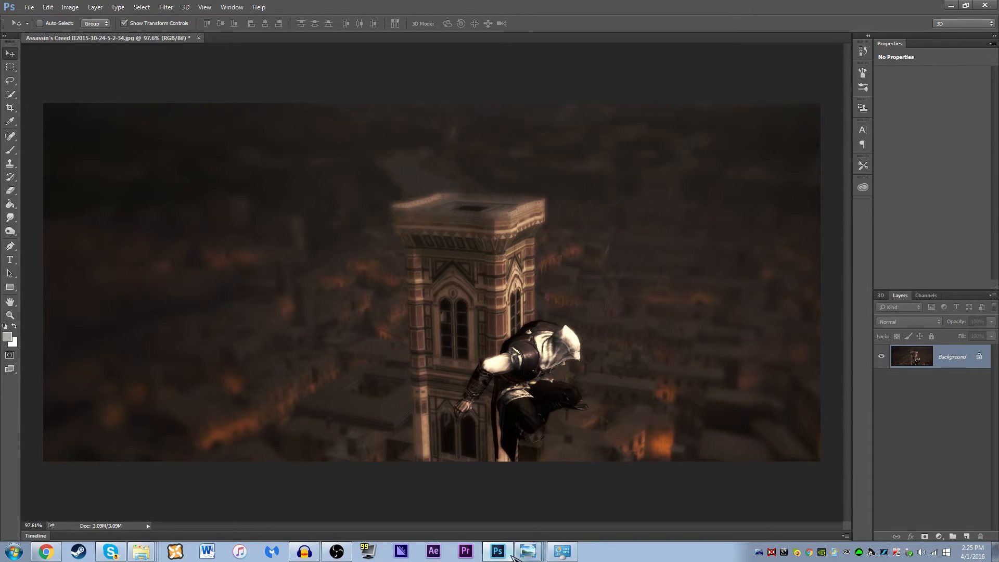
- Switch to Windows Photo Viewer and browse the finished edits up to the graded portrait of the hooded man
click(527, 552)
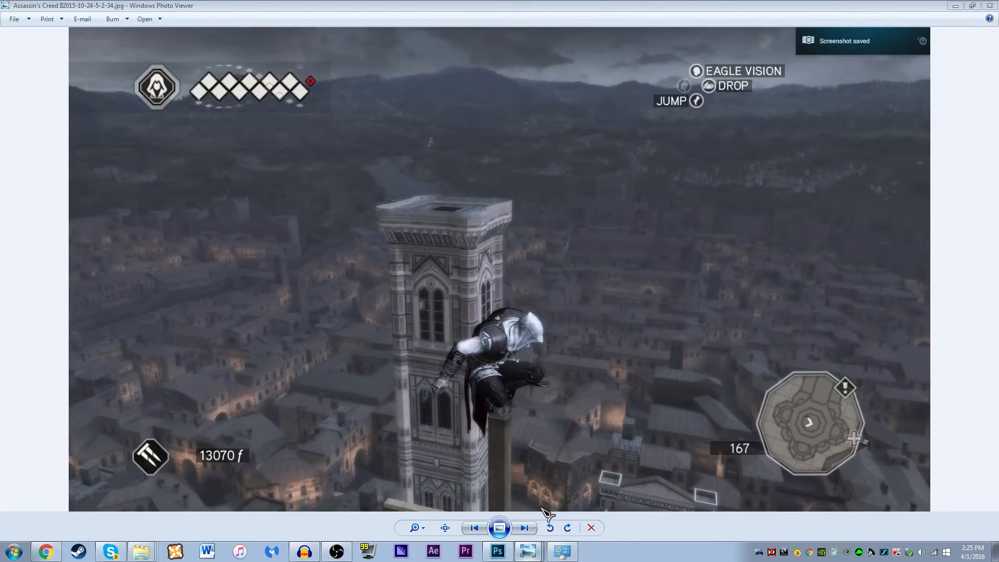
key(Right)
key(Right)
key(Left)
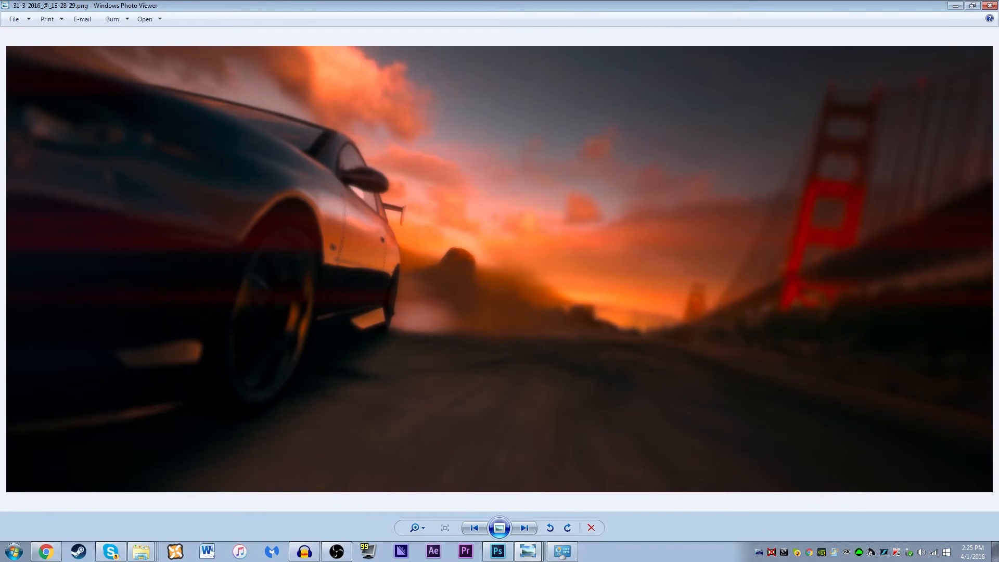
key(Right)
key(Right)
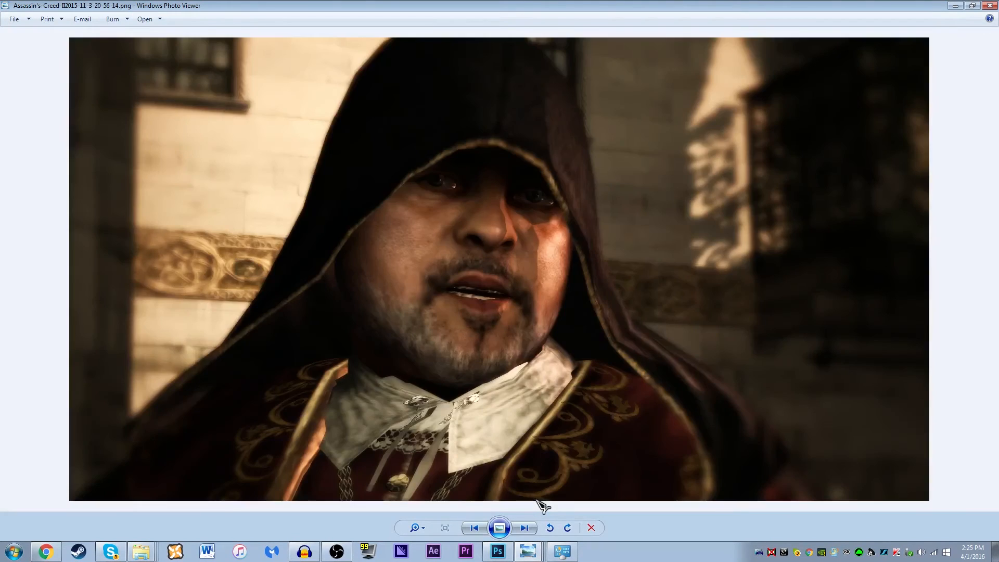
- Examine the graded portraits of the hooded man and the bearded man up close
scroll(486, 292, up, 2)
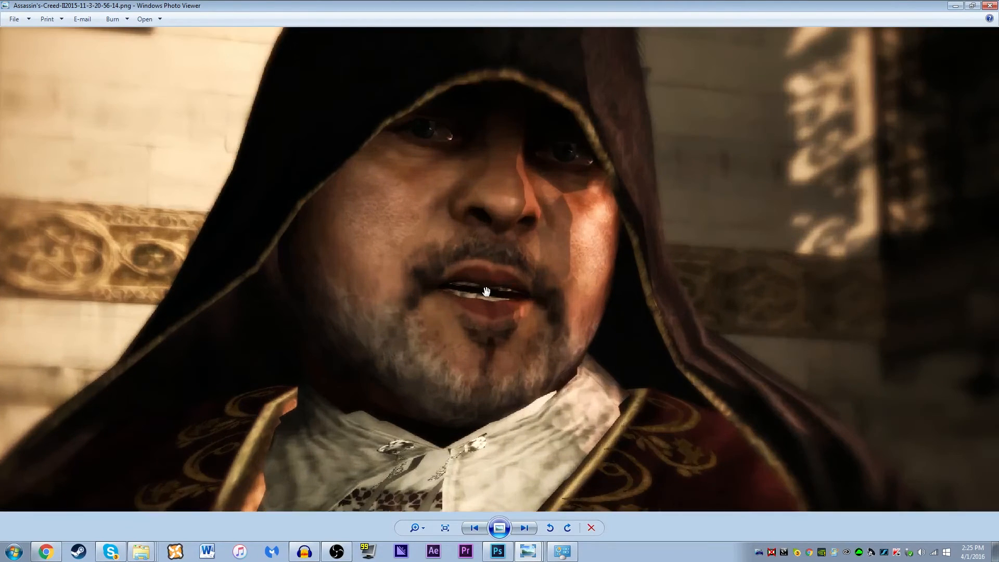
scroll(486, 291, down, 2)
key(Right)
scroll(489, 283, up, 3)
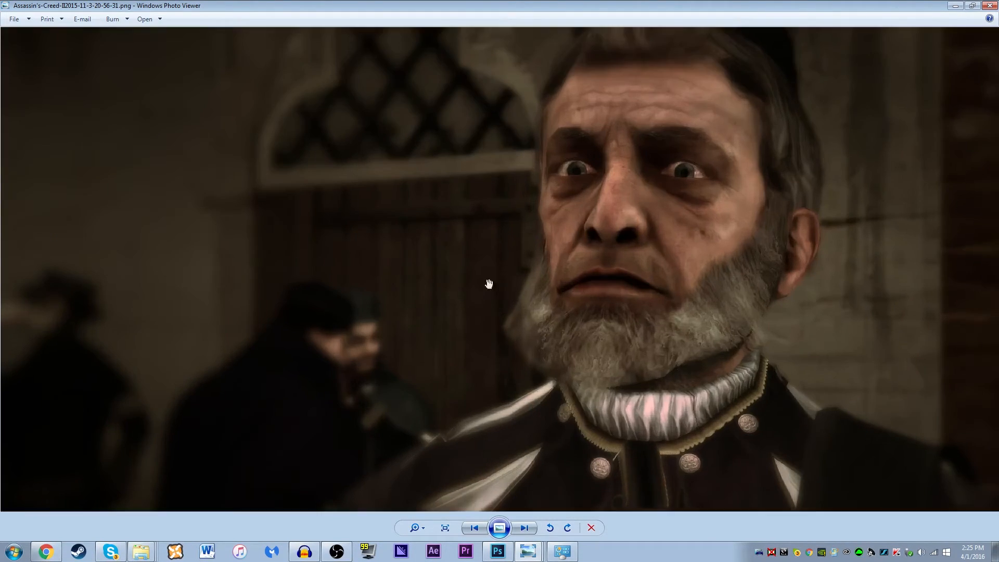
scroll(523, 212, down, 3)
- View the graded image of the armor display and the graded image of the character beside the tower
key(Right)
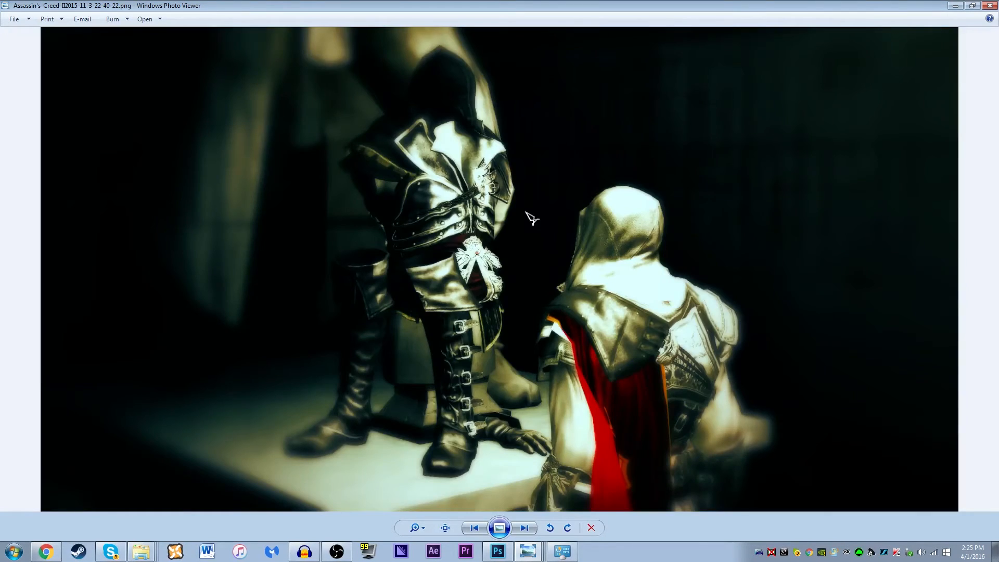
key(Right)
key(Left)
key(Right)
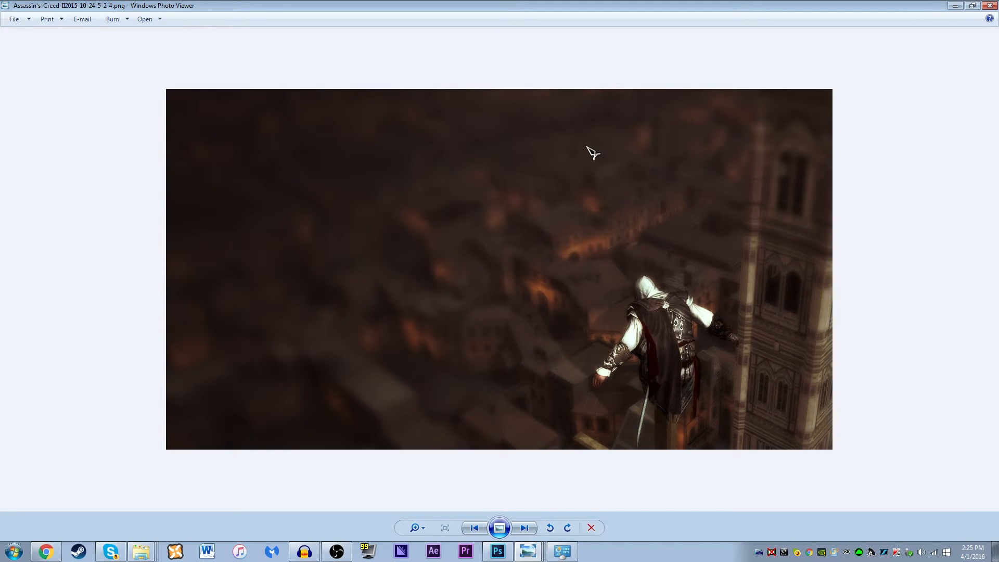
key(Left)
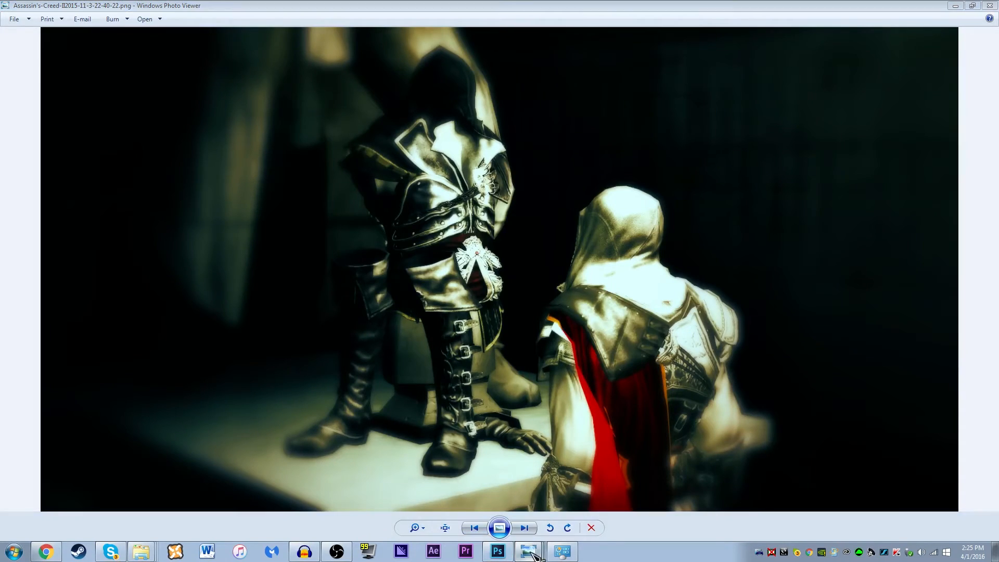
- Browse the original Assassin's Creed II screenshots to the unedited one of the character facing the armor display
key(Right)
key(Right)
key(Right)
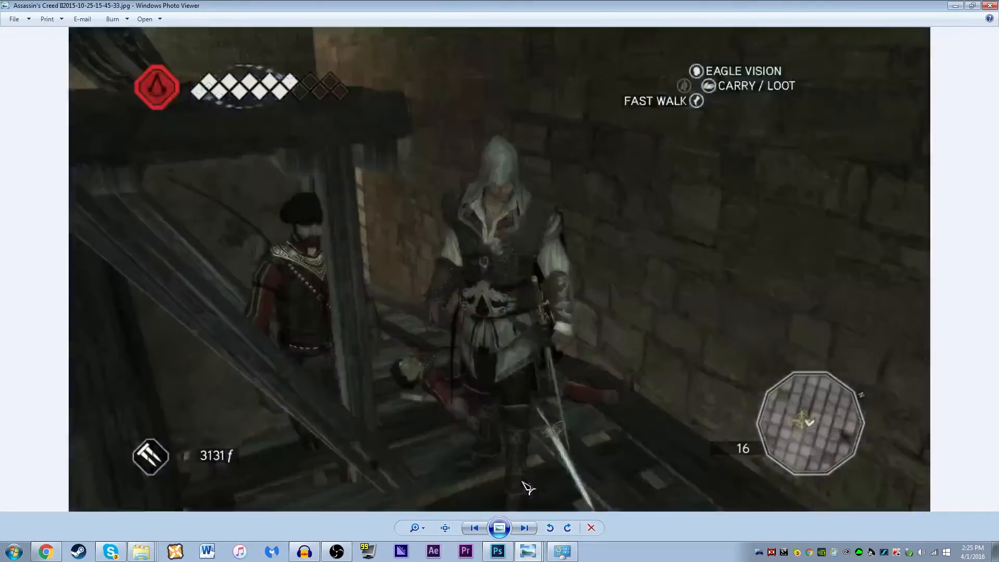
key(Right)
key(Right)
key(Right)
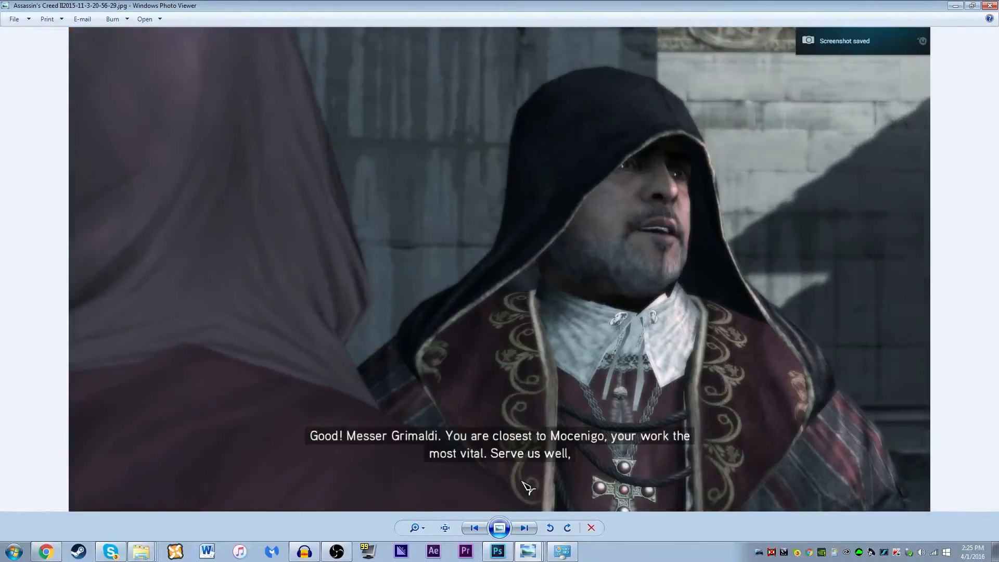
key(Right)
key(Right)
key(Right)
key(Right)
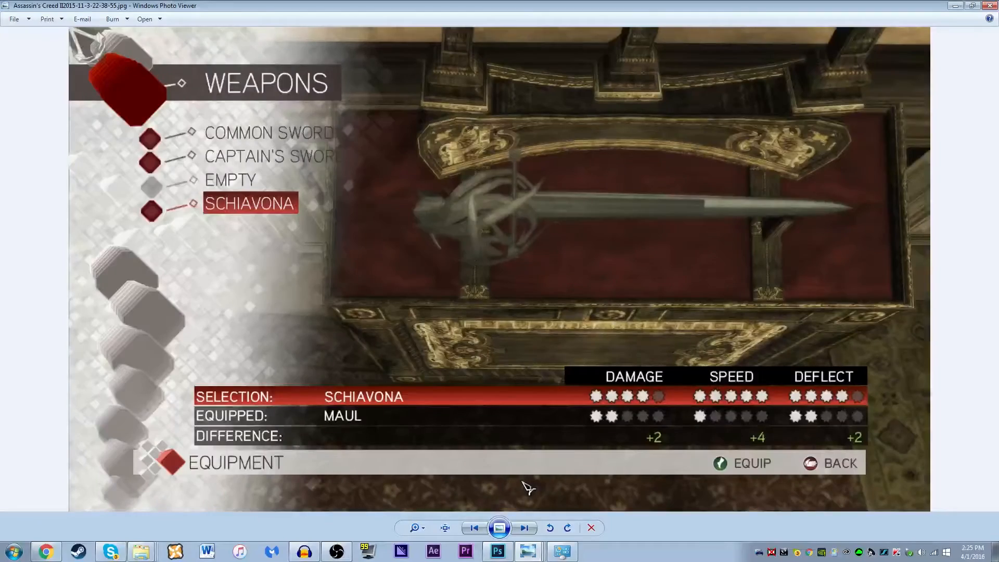
key(Right)
key(Right)
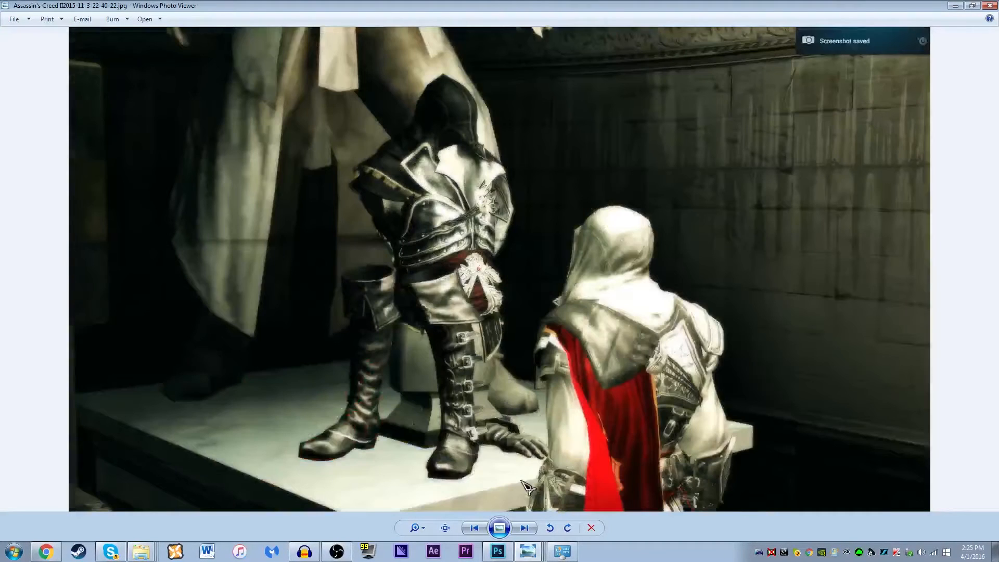
- Compare the original armor display screenshot with its graded version
click(529, 524)
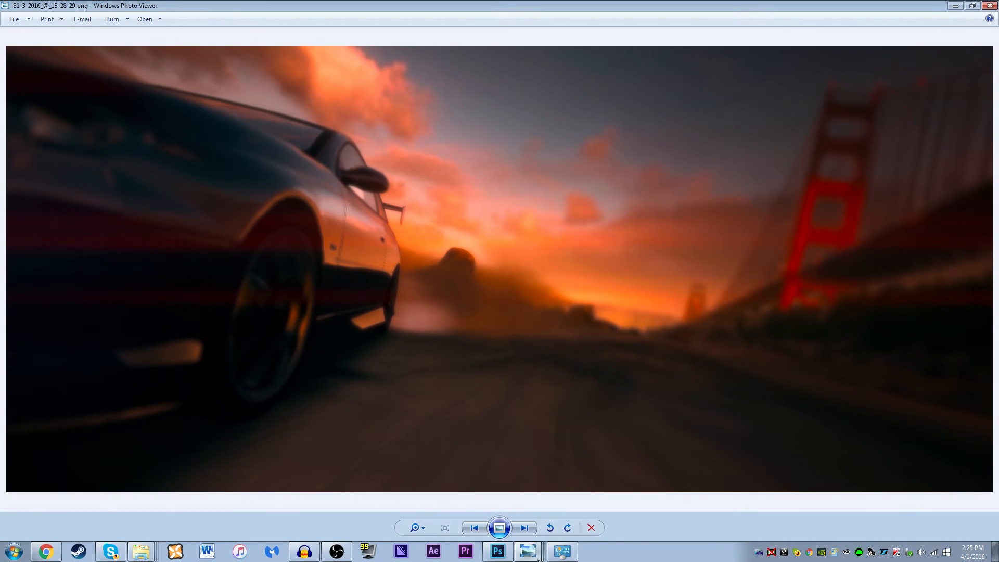
click(526, 528)
click(524, 529)
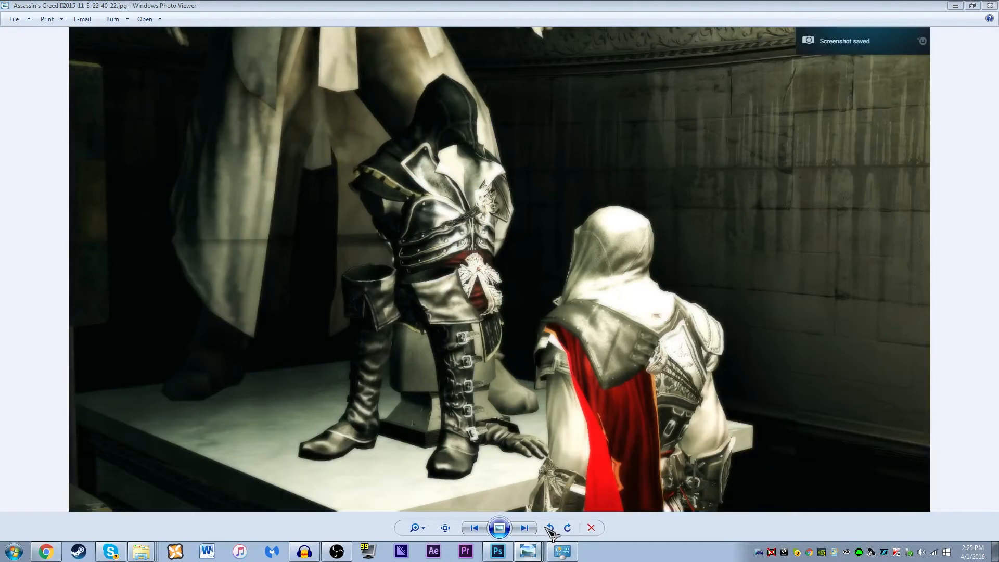
key(Left)
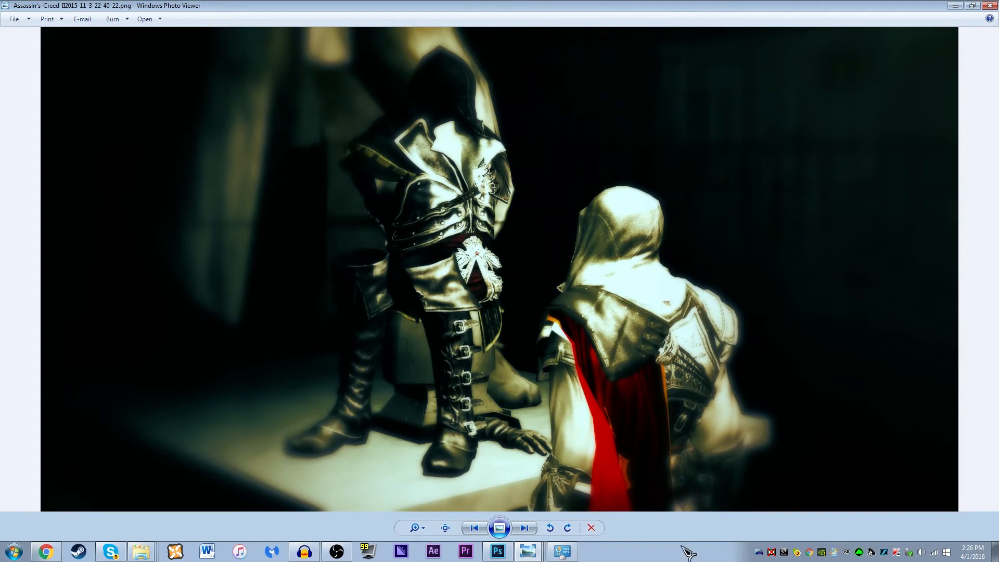
key(Right)
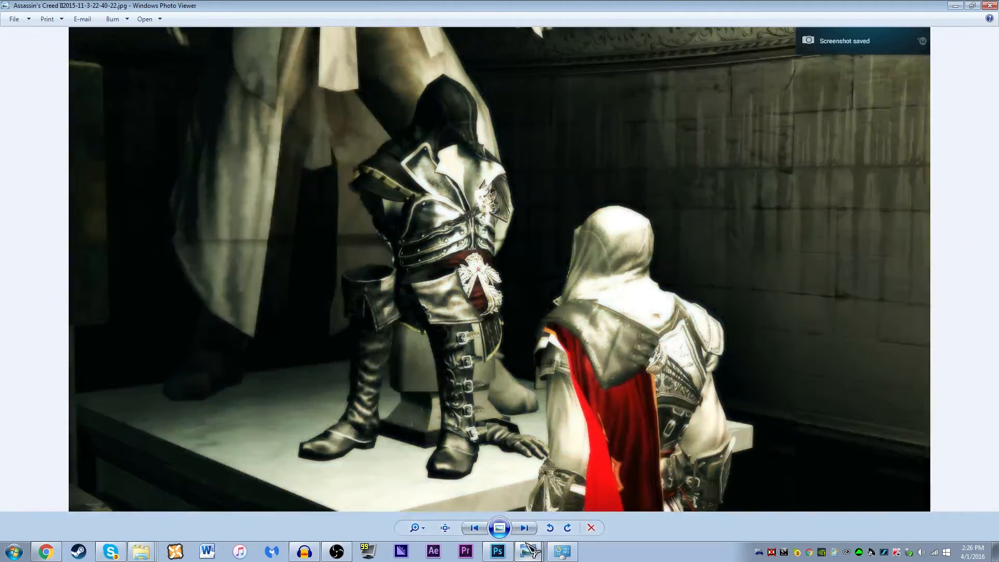
- Compare the armor display screenshot with its graded version and look through the neighbouring graded images, including the hooded man's portrait
key(Right)
key(Right)
key(Left)
key(Right)
key(Right)
key(Left)
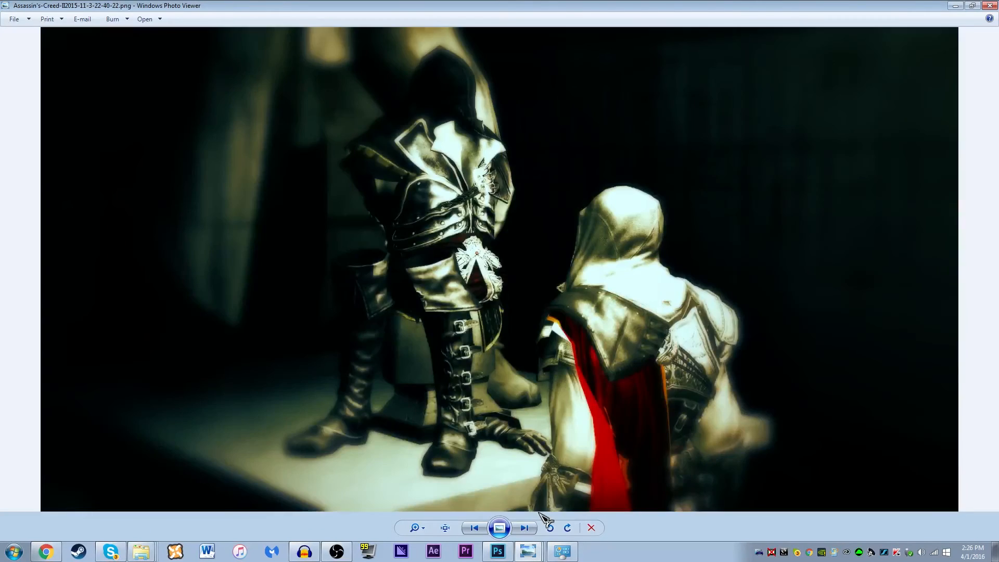
key(Left)
key(Left)
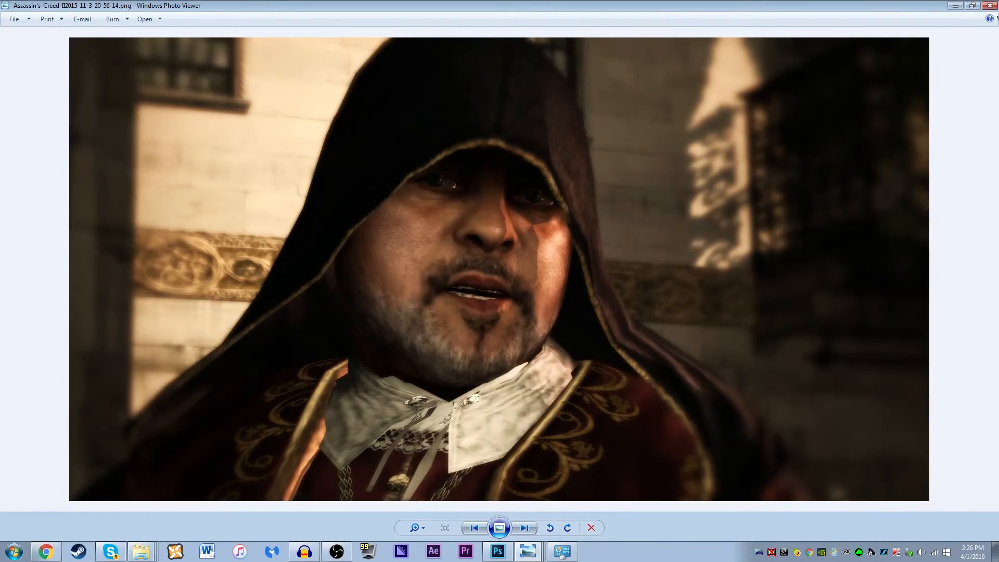
key(Left)
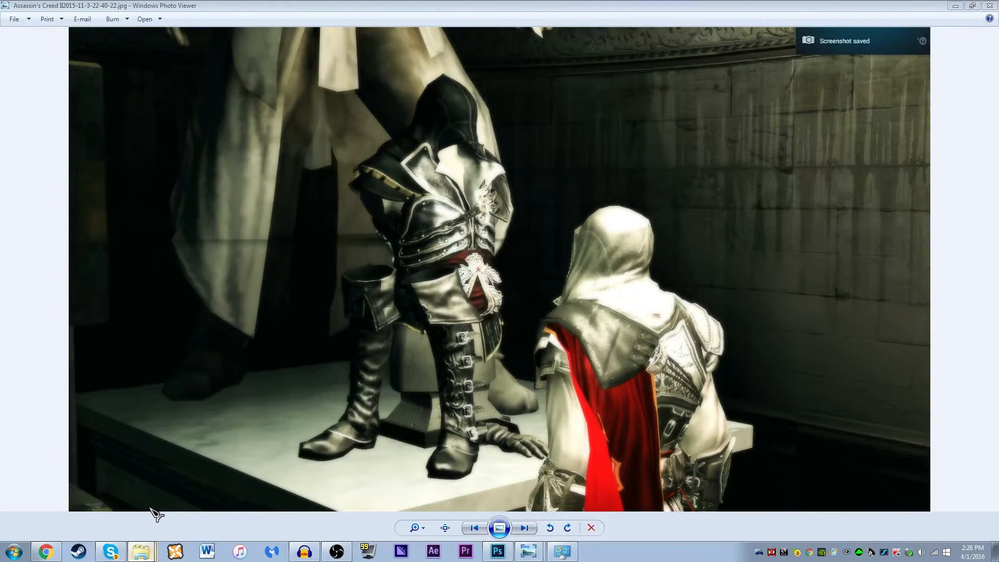
click(141, 552)
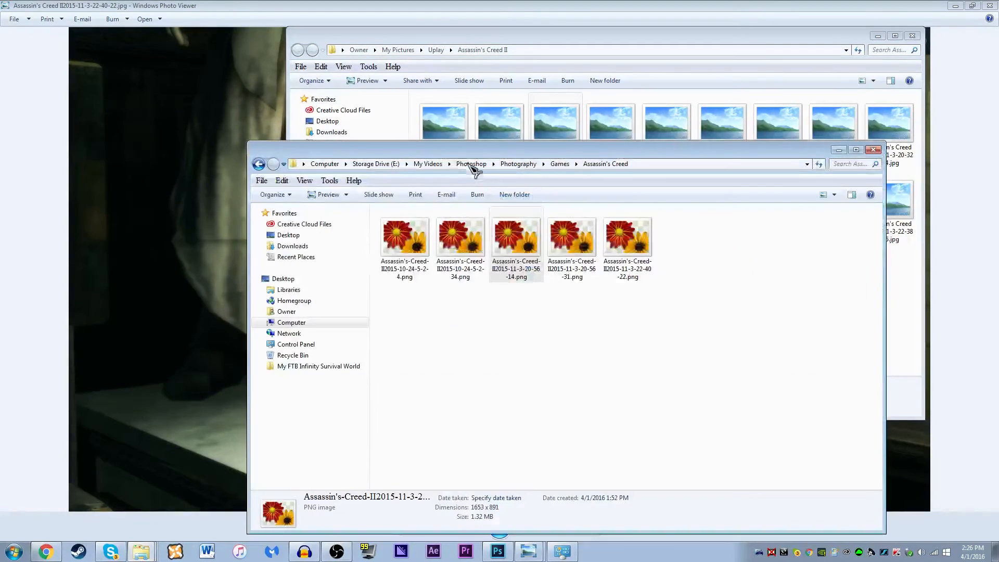
double_click(405, 255)
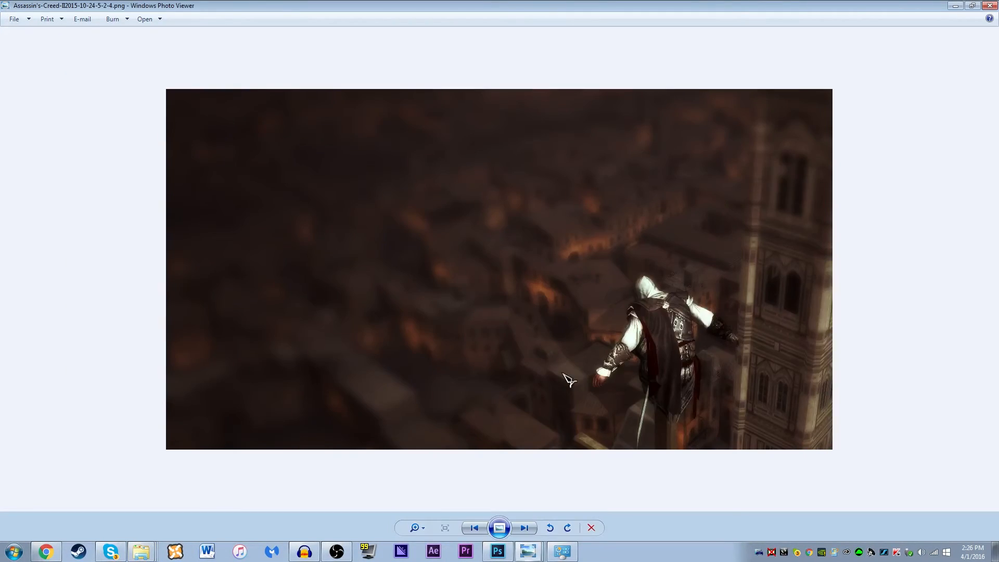
key(Right)
key(Right)
key(Right)
key(Right)
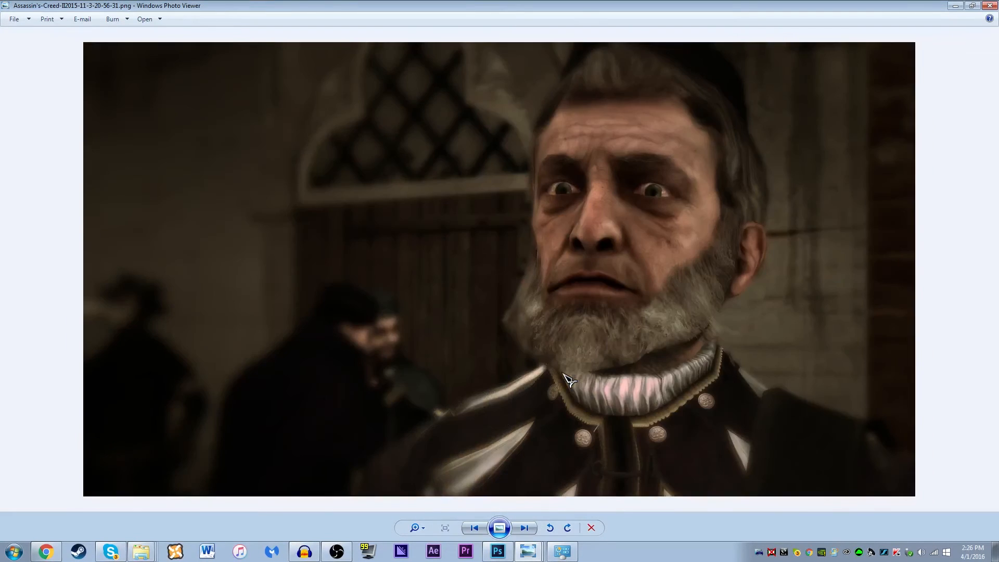
key(Right)
key(Right)
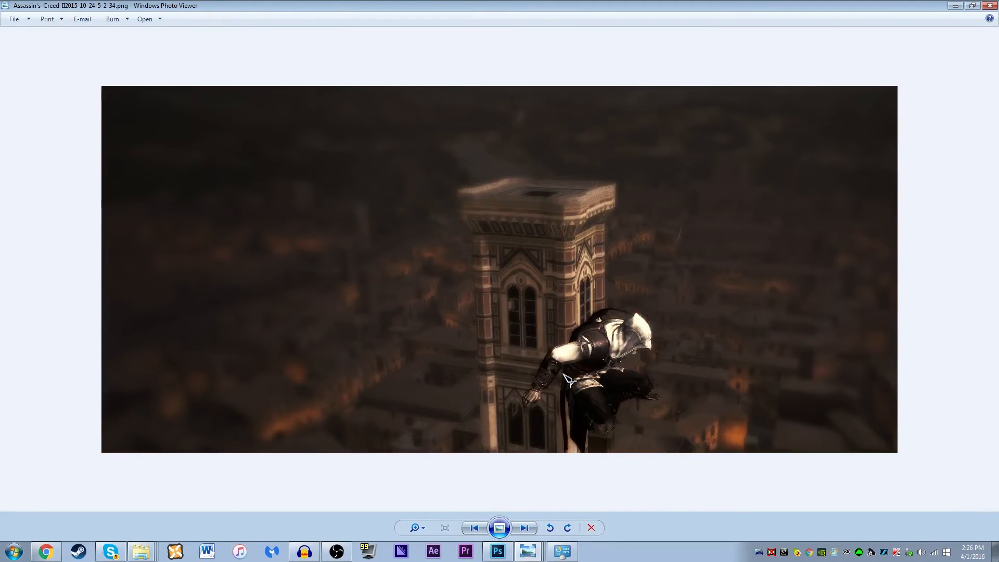
- Browse the original screenshots from the armor display to the unedited one of the character crouching before the tower
key(Right)
key(Right)
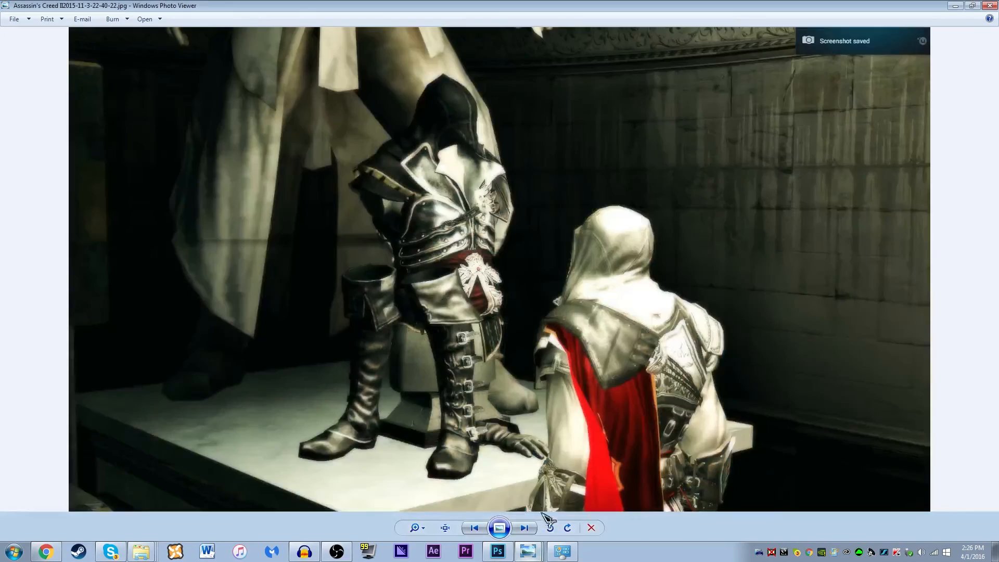
key(Right)
key(Right)
key(Right)
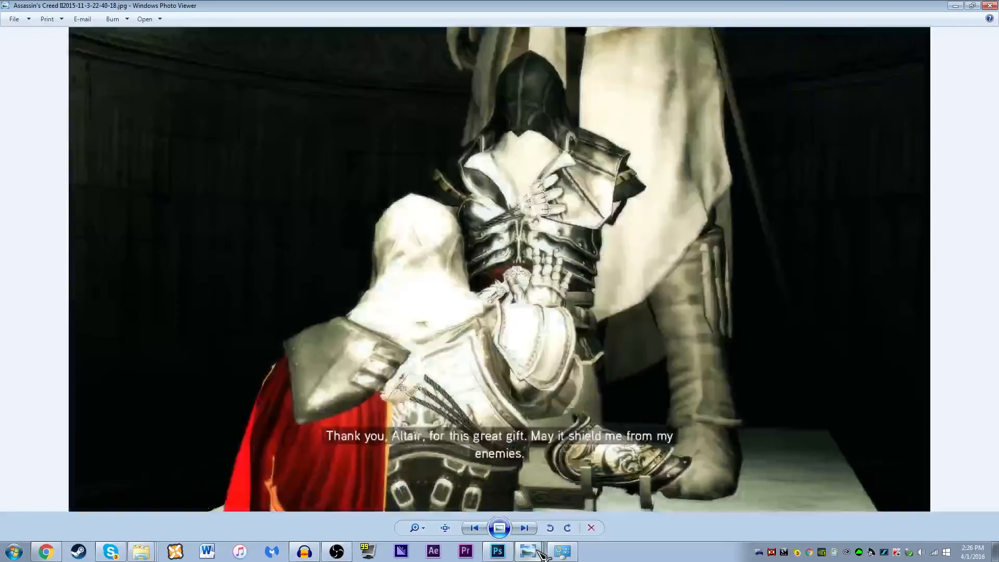
key(Right)
key(Right)
key(Right)
key(Right)
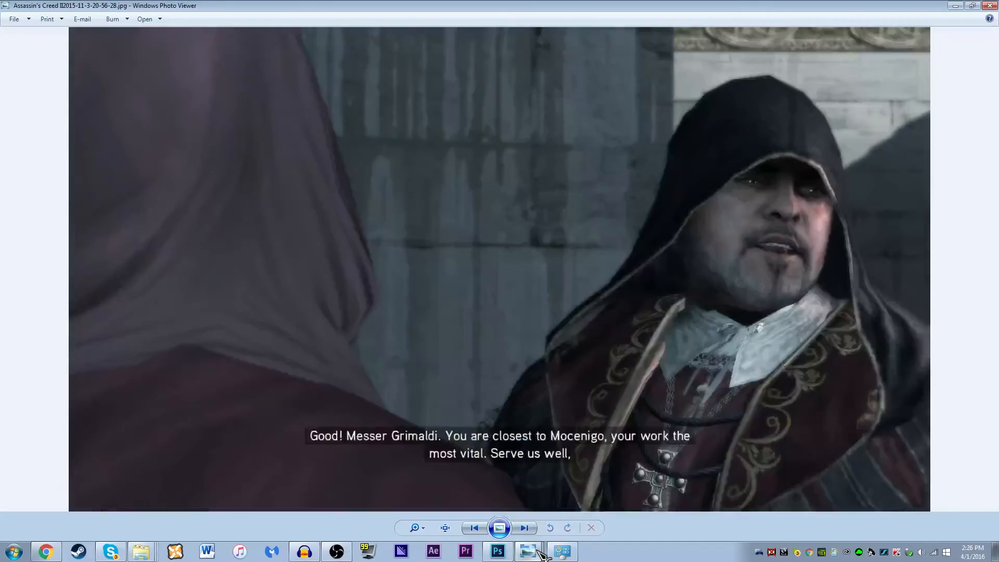
key(Right)
key(Right)
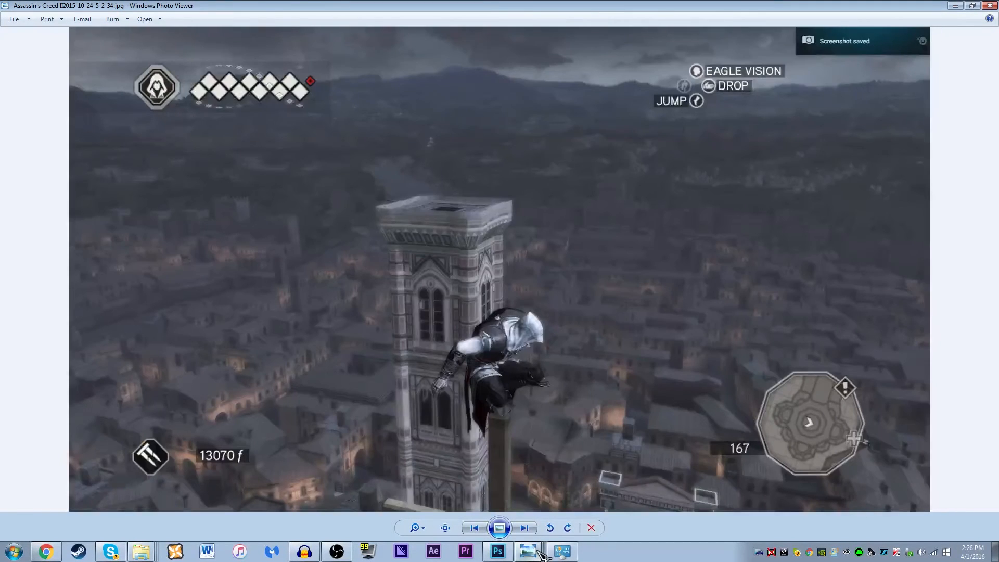
- Compare the original tower screenshot with its color-graded version
key(Right)
key(Left)
key(Right)
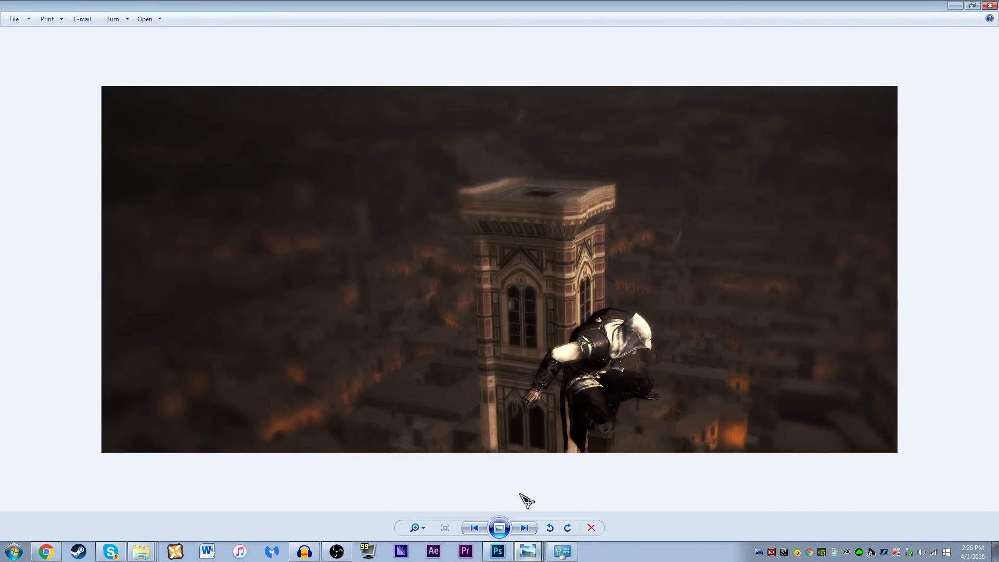
key(Left)
key(Right)
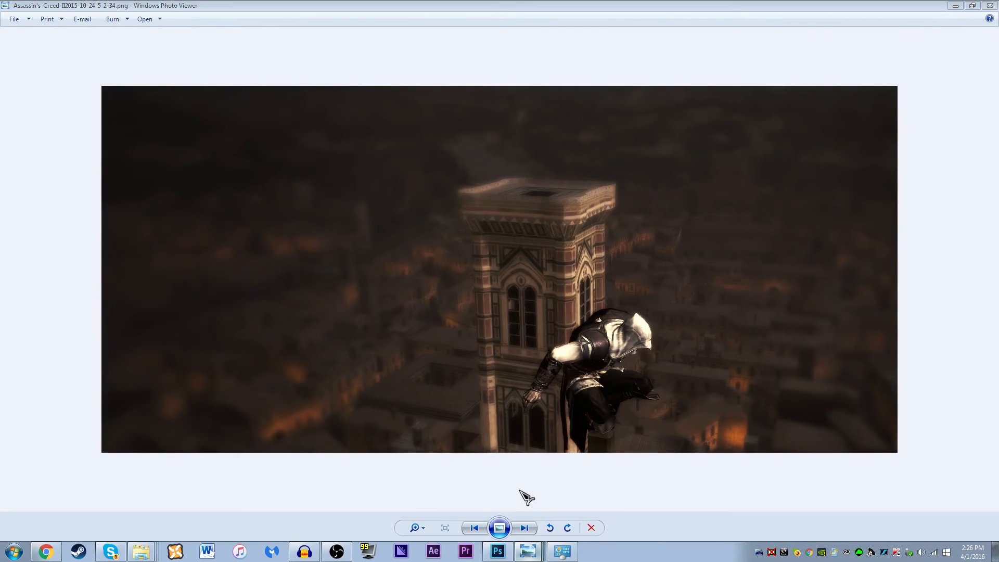
key(Left)
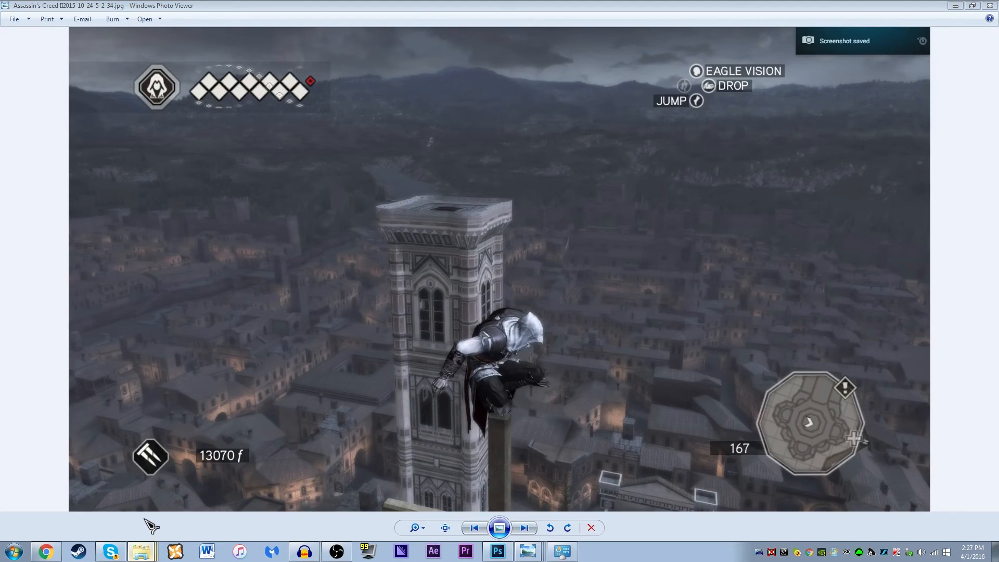
- Open Magic-Bullet-Color-Correction.png from the Sunset folder under Photography > Lake Wallen Paupack
click(141, 550)
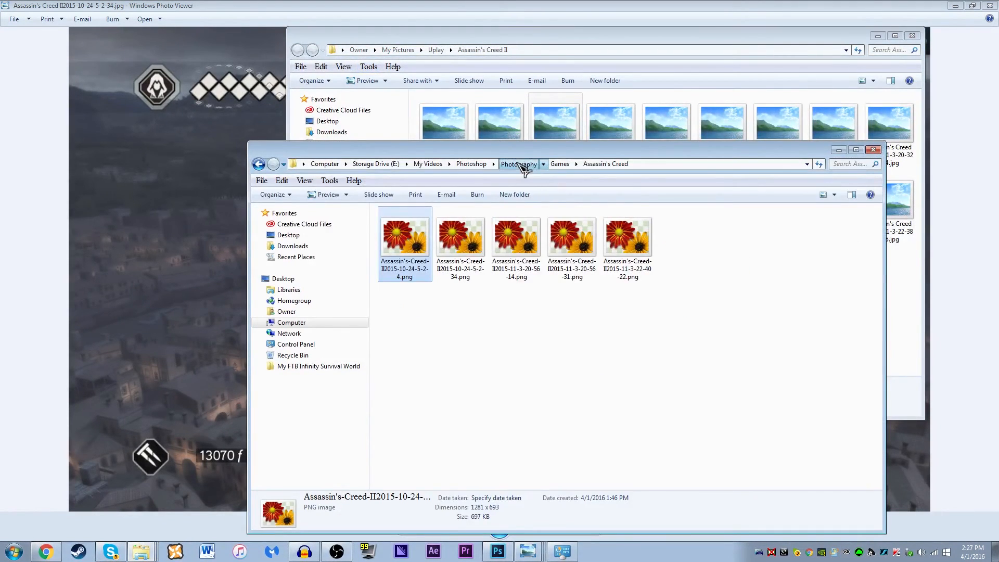
click(520, 165)
double_click(419, 245)
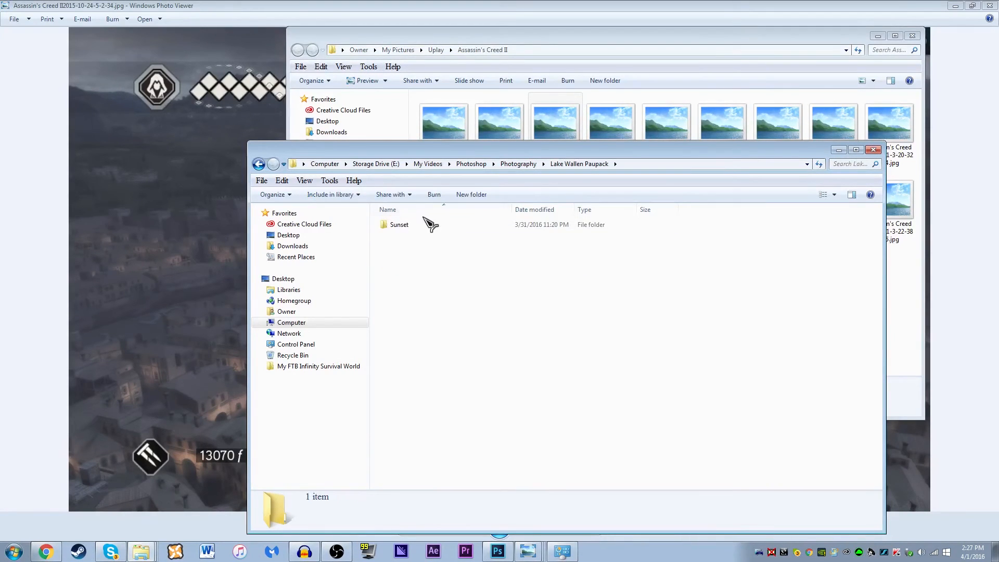
double_click(435, 229)
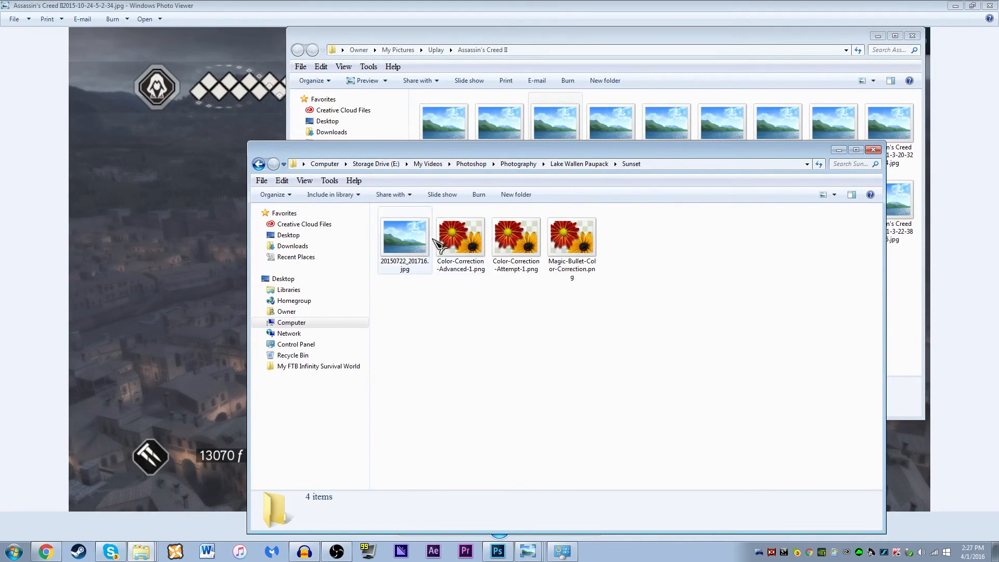
double_click(593, 245)
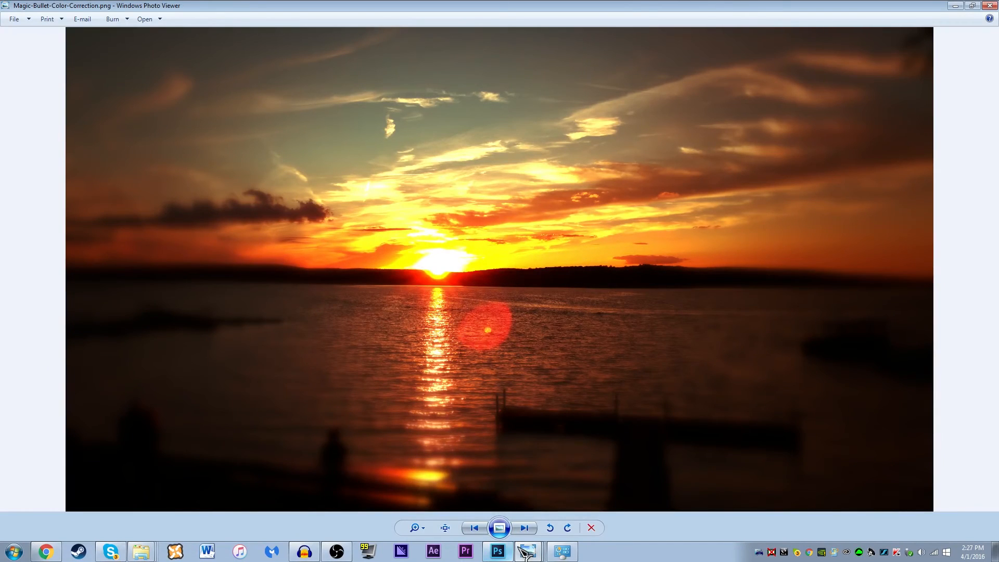
- Compare the color-corrected sunset with the original photo 20150722_201716.jpg and close the sunset image
key(Right)
key(Right)
key(Right)
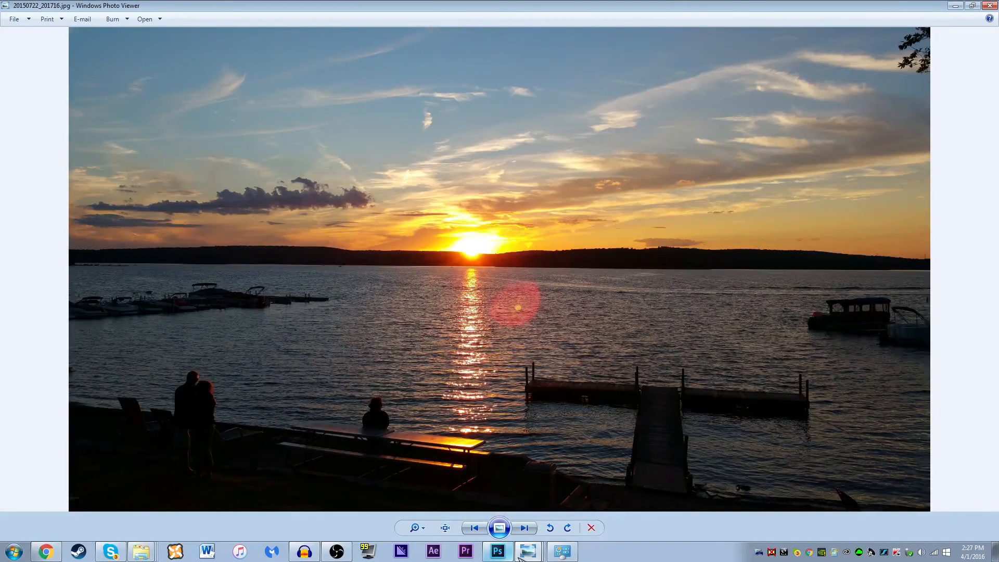
key(Right)
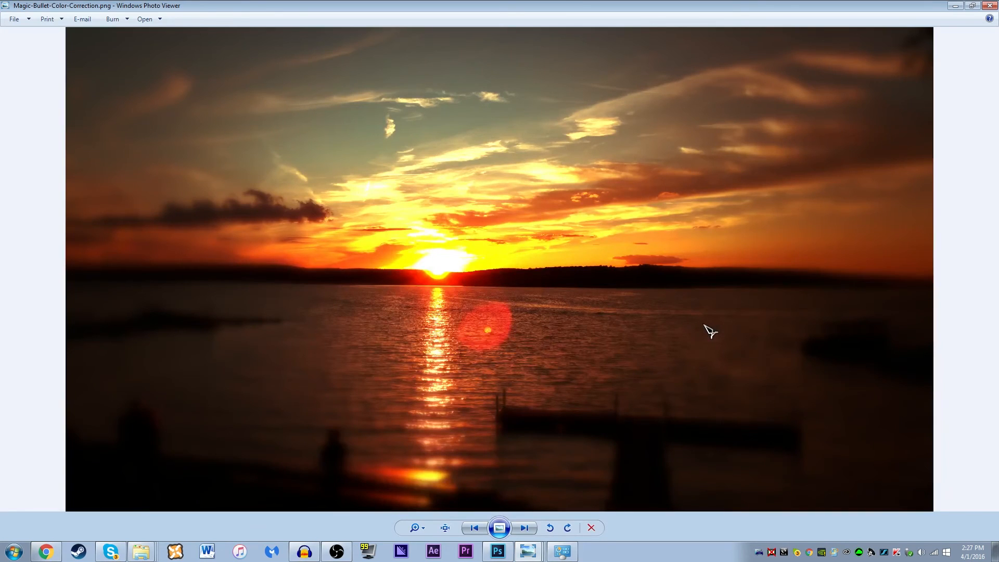
click(990, 6)
click(7, 259)
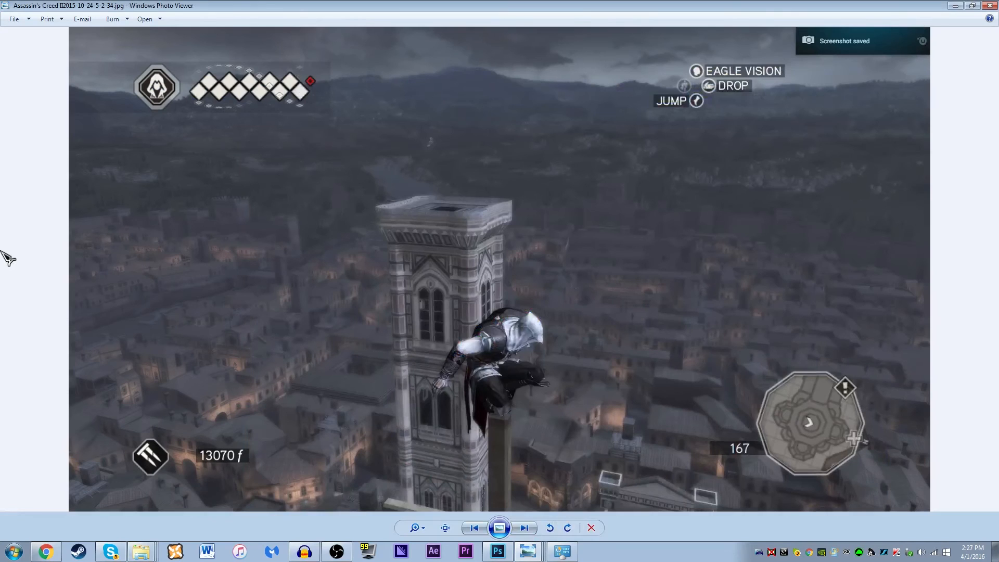
- Examine the graded image of the character crouching before the tower at a closer zoom
click(524, 528)
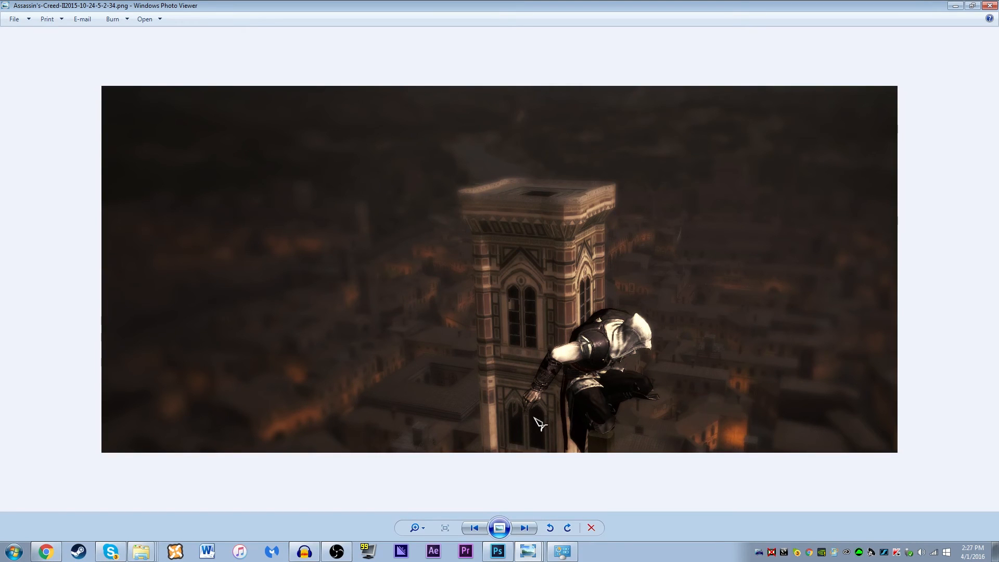
scroll(539, 397, up, 1)
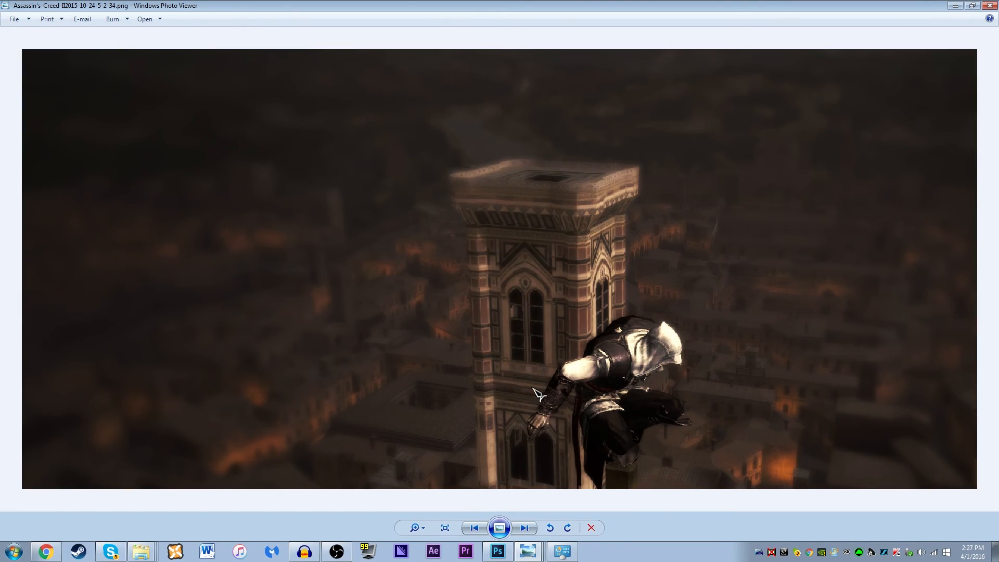
scroll(536, 392, up, 1)
scroll(536, 392, down, 1)
scroll(560, 386, up, 1)
scroll(556, 386, down, 1)
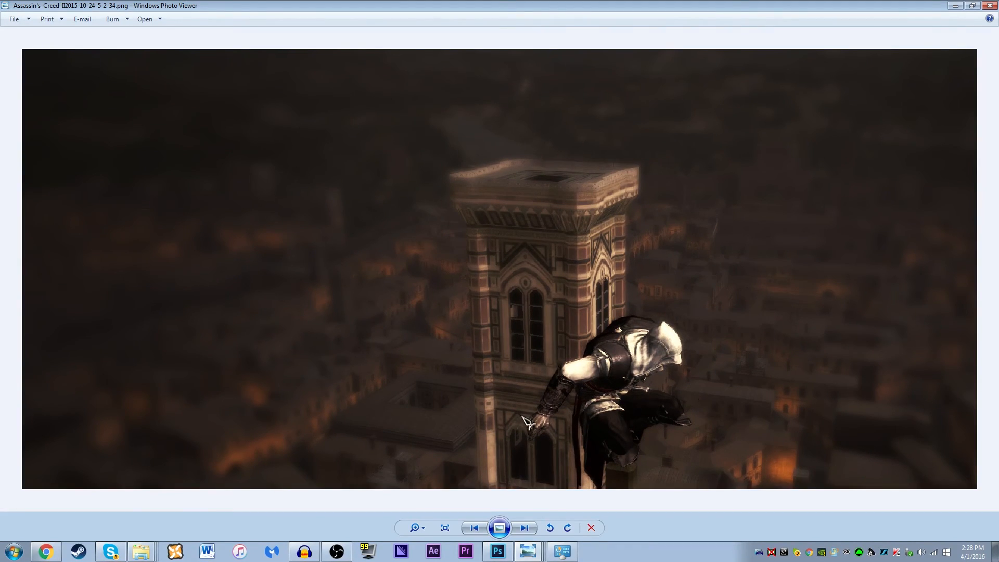